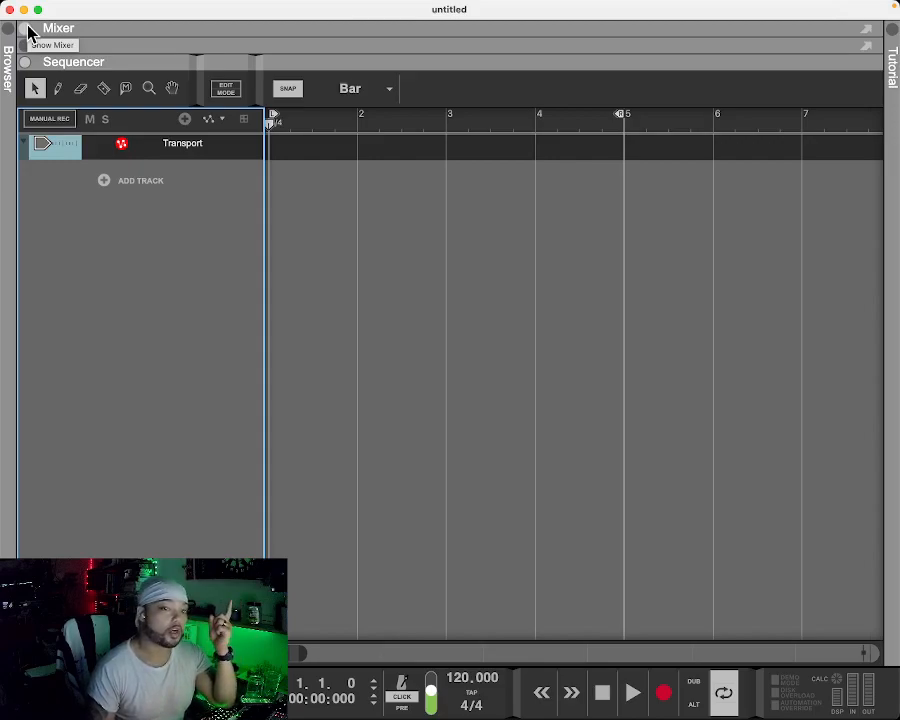
Look at the Mixer, Rack, Sequencer and Browser areas in turn, leaving only the Sequencer open
left_click(28, 32)
left_click(29, 33)
left_click(28, 44)
left_click(28, 44)
left_click(28, 60)
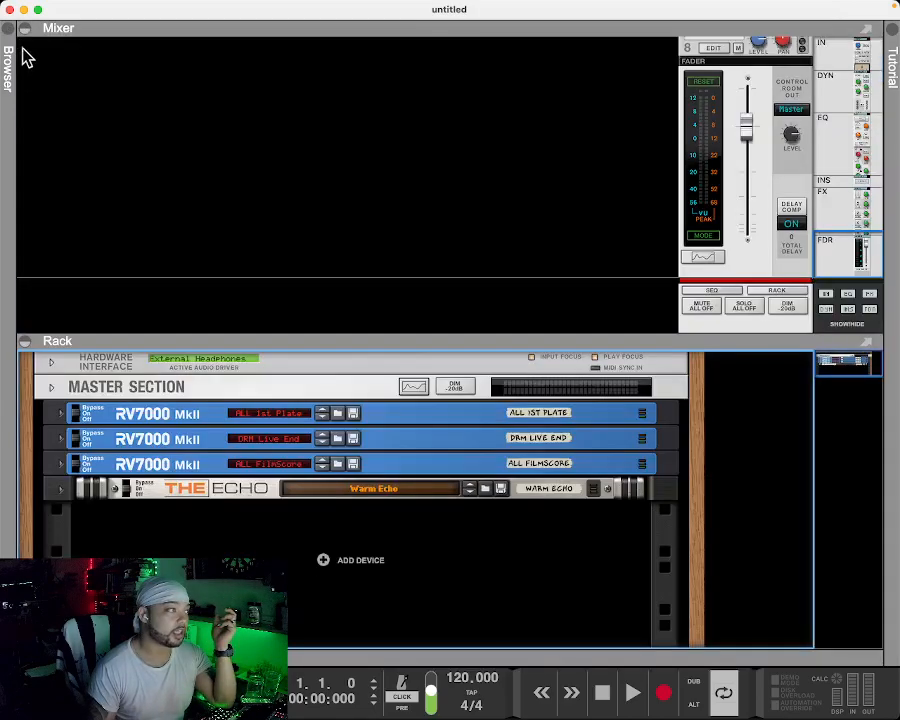
left_click(25, 28)
left_click(26, 43)
left_click(26, 28)
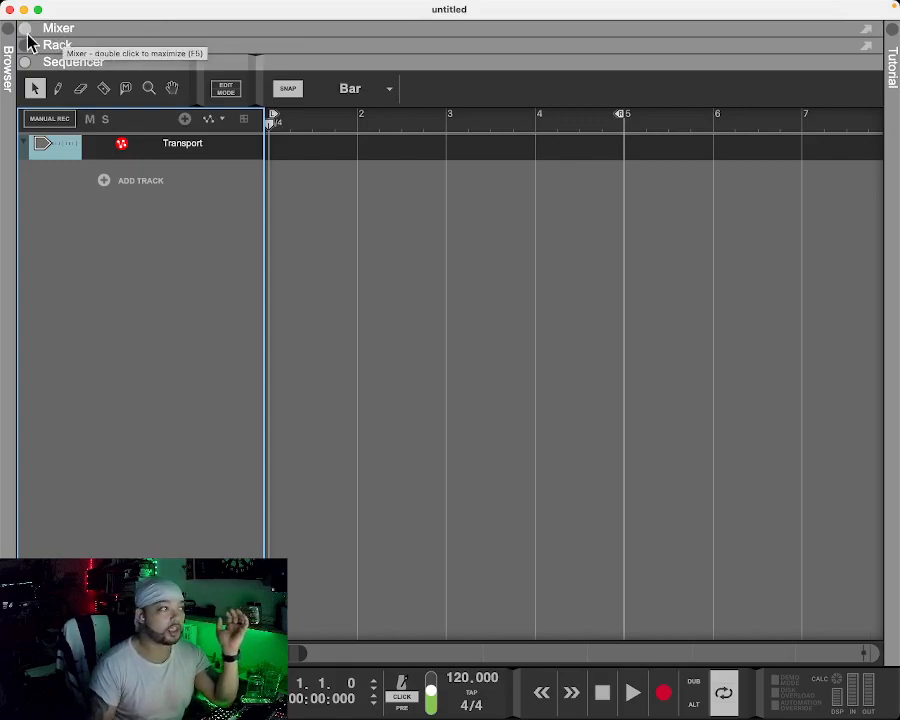
left_click(12, 30)
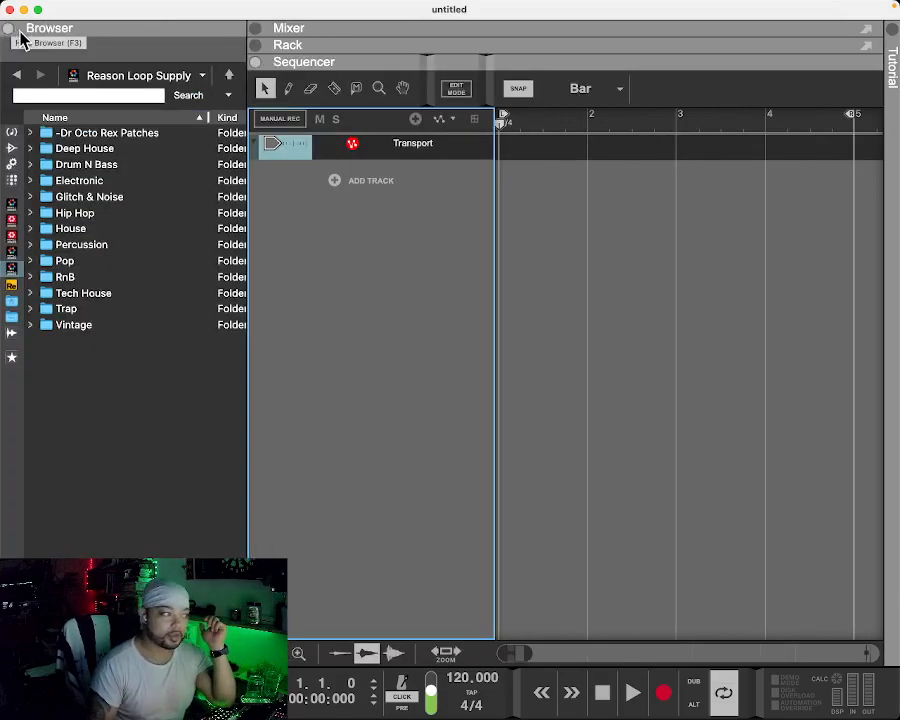
left_click(11, 32)
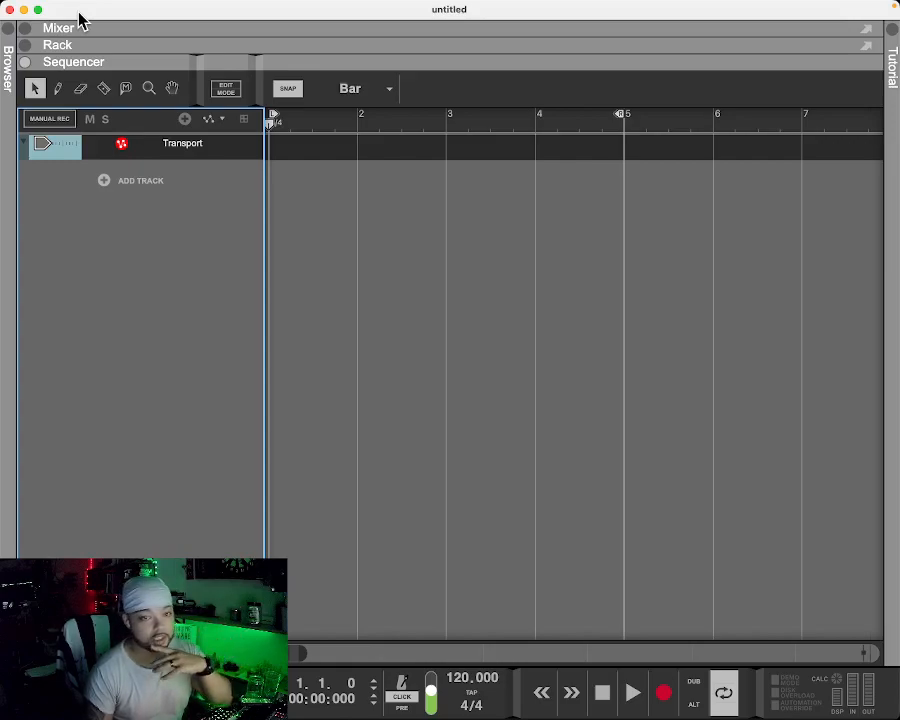
Show and hide the Mixer, Rack and Sequencer one after another to compare the main work areas
left_click(27, 29)
left_click(24, 28)
left_click(24, 44)
left_click(24, 44)
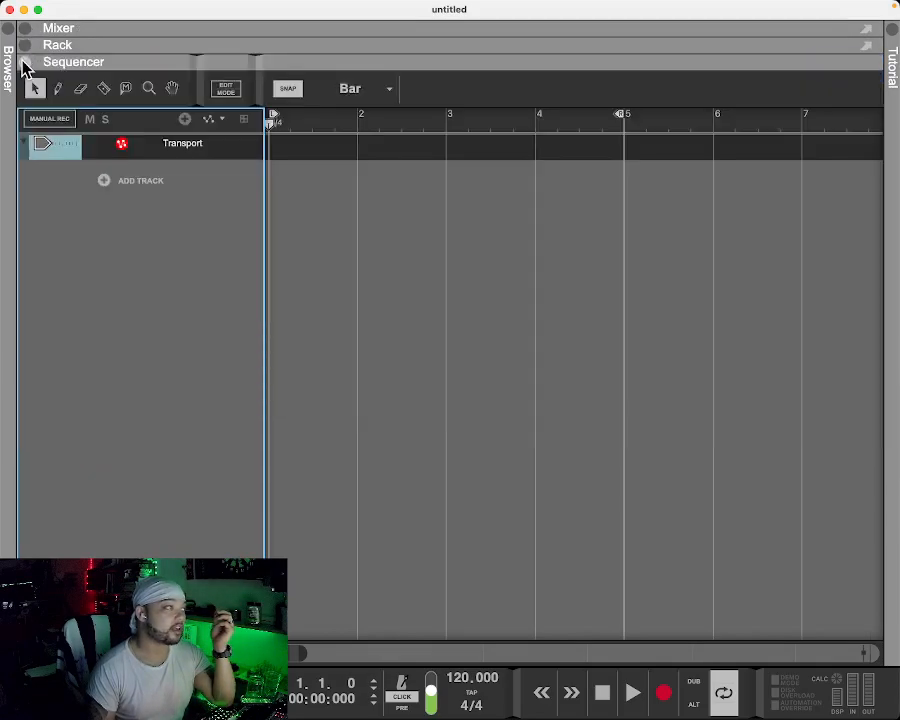
left_click(24, 60)
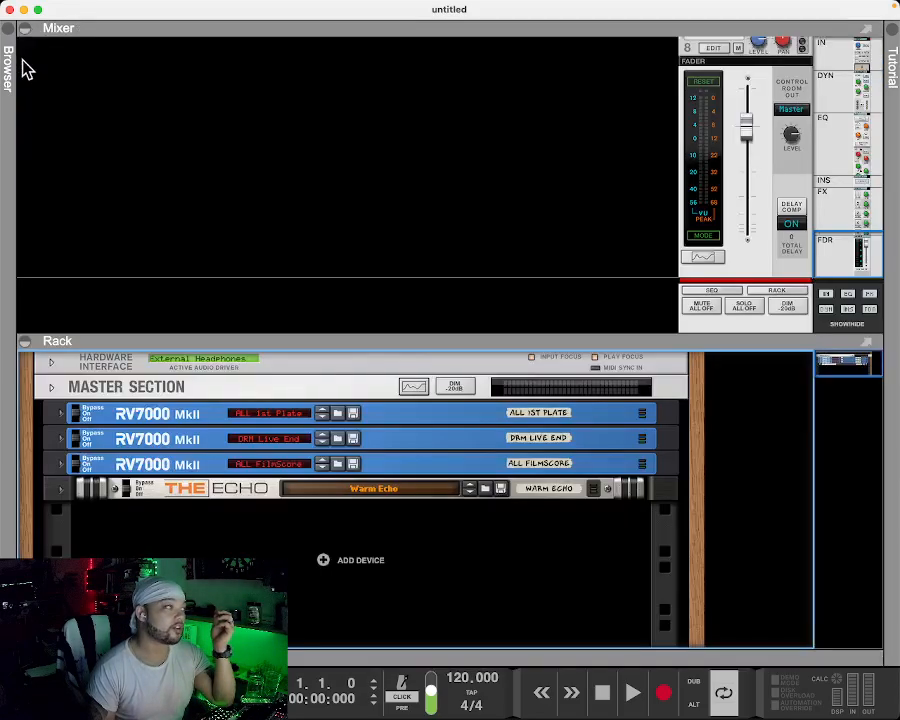
View the Rack and Sequencer together with the Browser, then return to the Sequencer alone
left_click(28, 340)
left_click(26, 30)
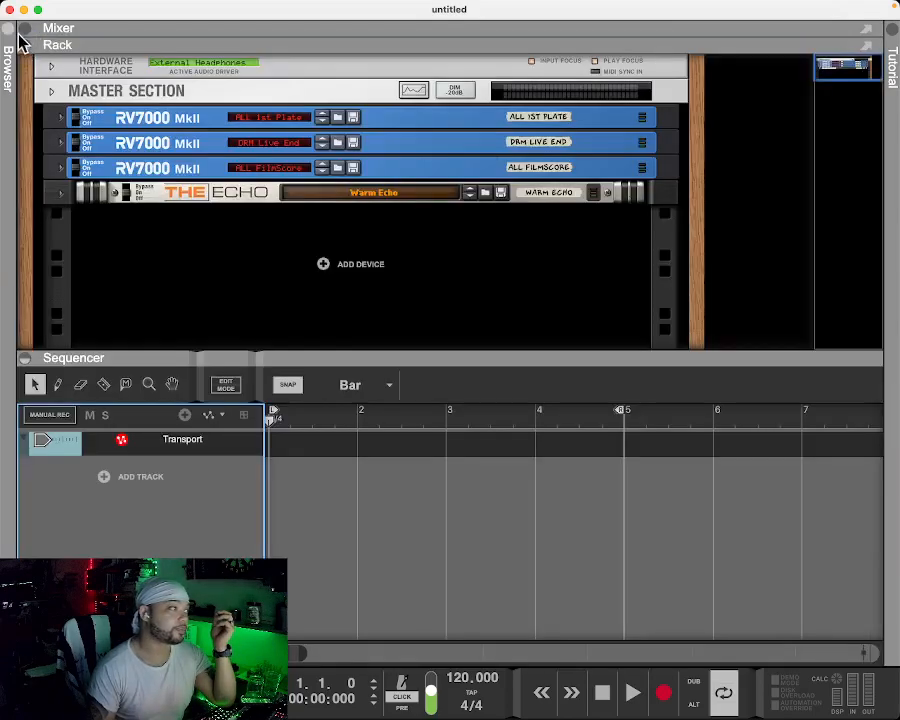
left_click(14, 34)
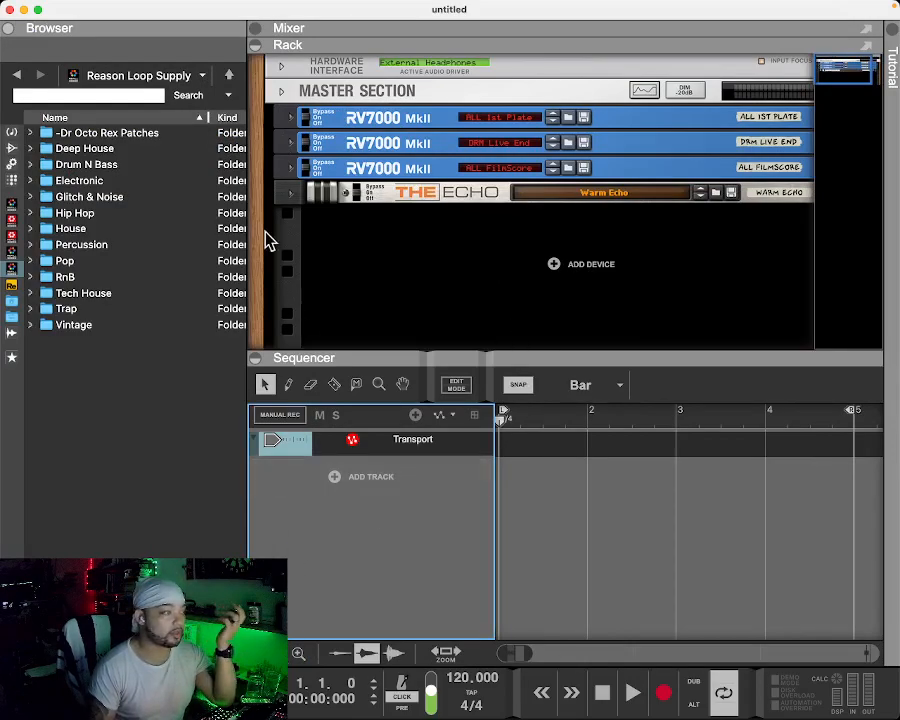
left_click(253, 45)
left_click(9, 29)
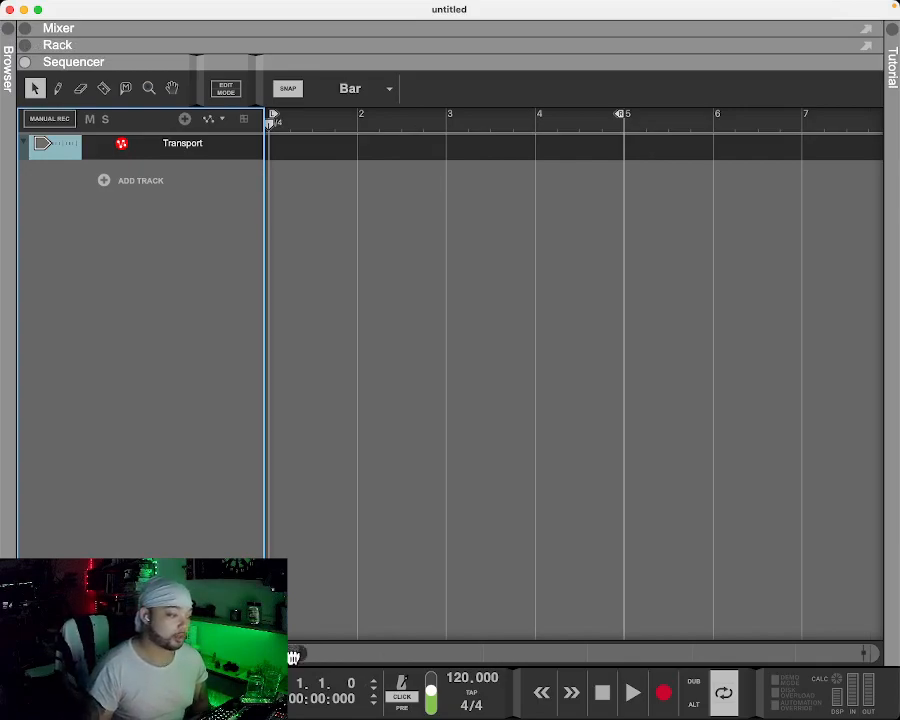
Show the Mixer above the Sequencer and examine its master section from the compressor to the FX sends
left_click_drag(293, 652, 370, 651)
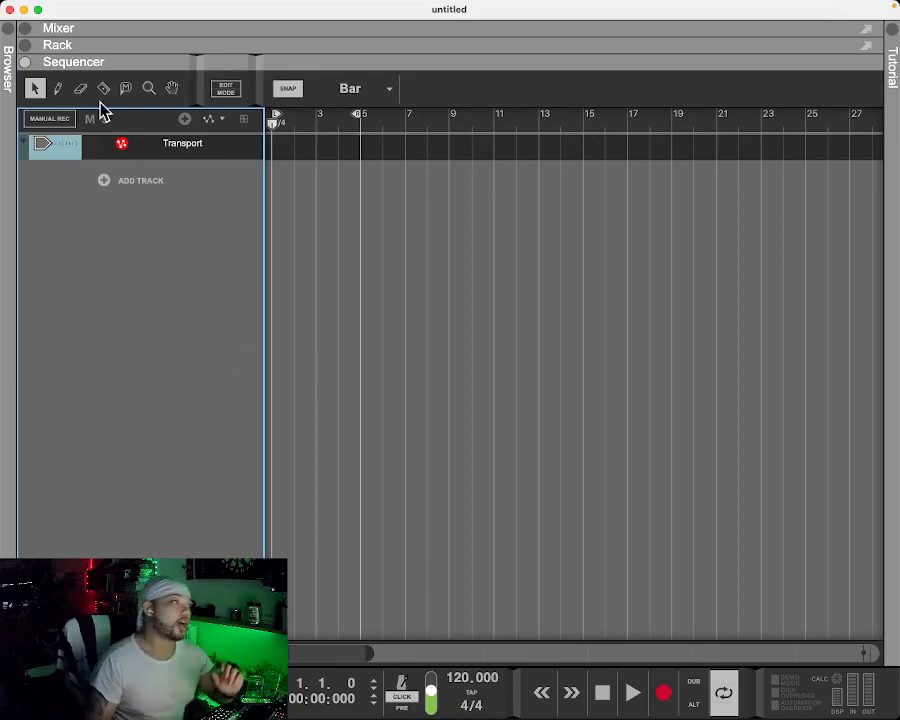
left_click(26, 31)
left_click(26, 31)
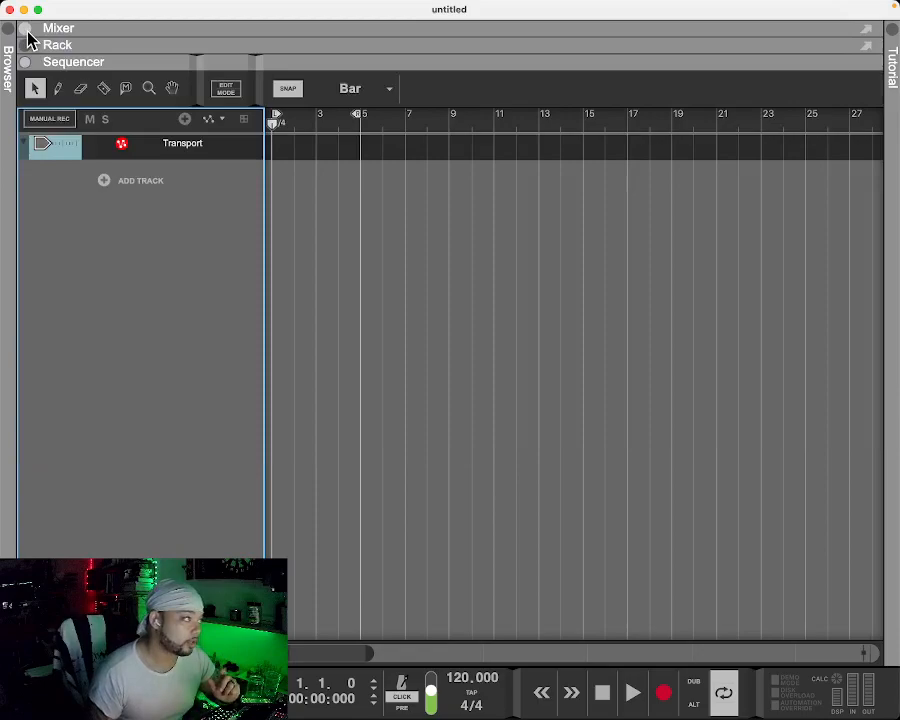
left_click(27, 33)
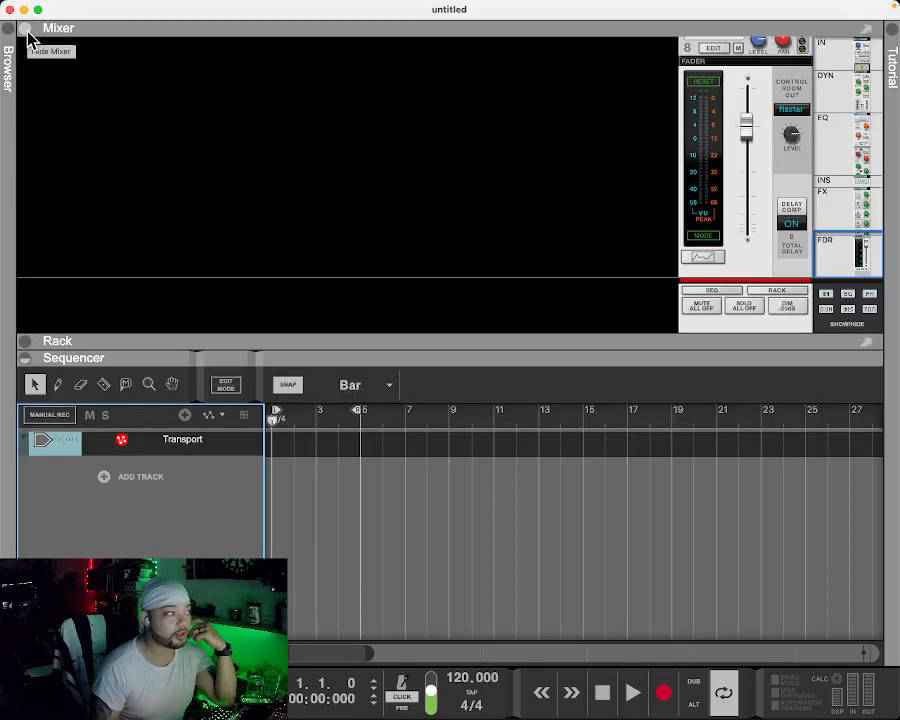
scroll(665, 205, "up", 5)
scroll(665, 205, "up", 6)
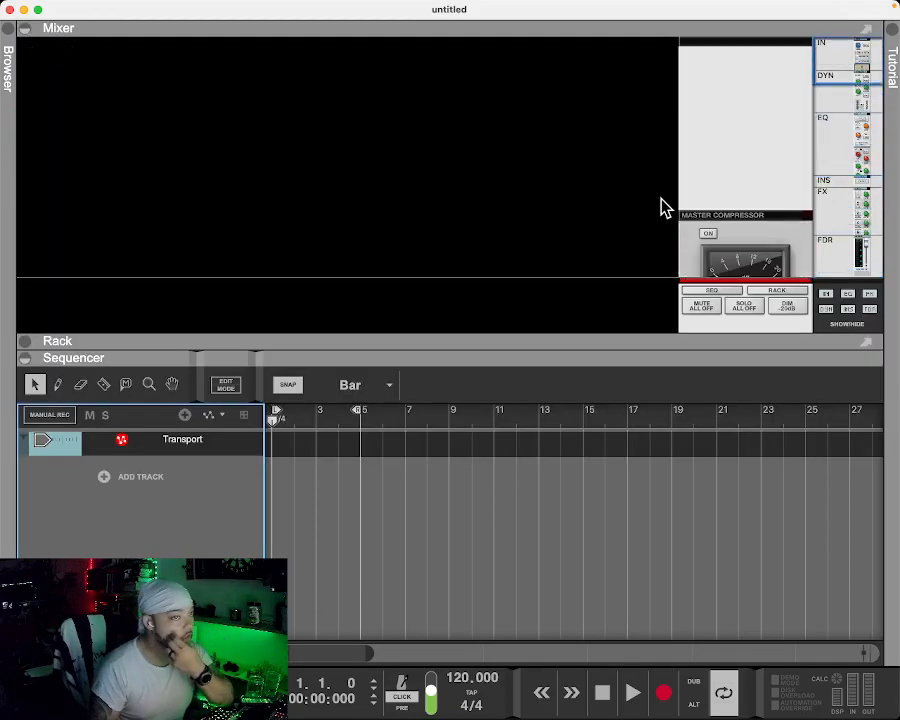
scroll(660, 207, "down", 2)
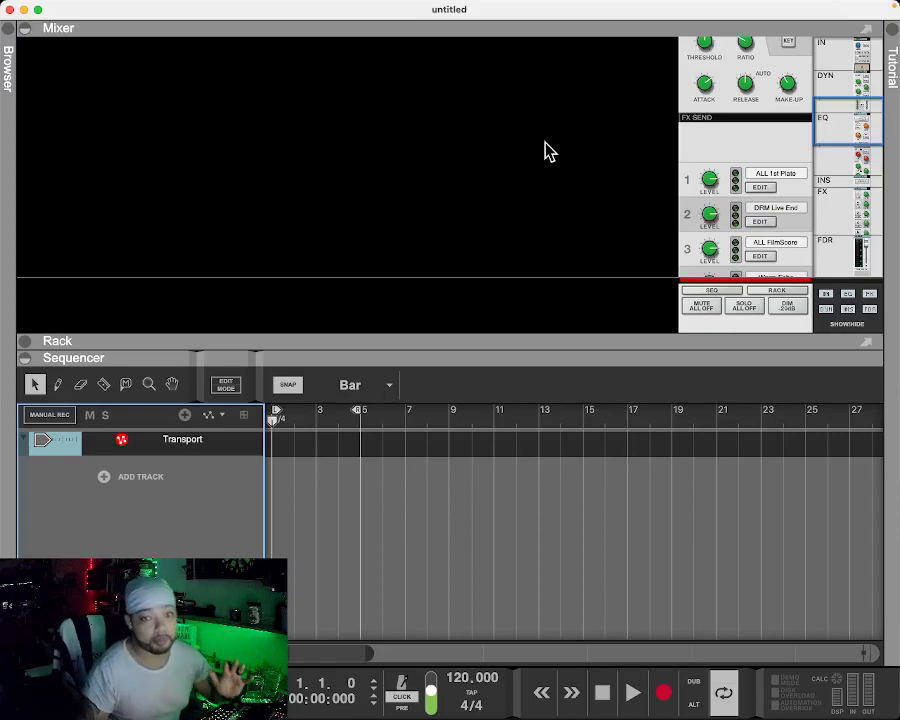
Hide the Mixer and show the Rack above the Sequencer with the Browser open beside them
left_click(20, 28)
left_click(29, 47)
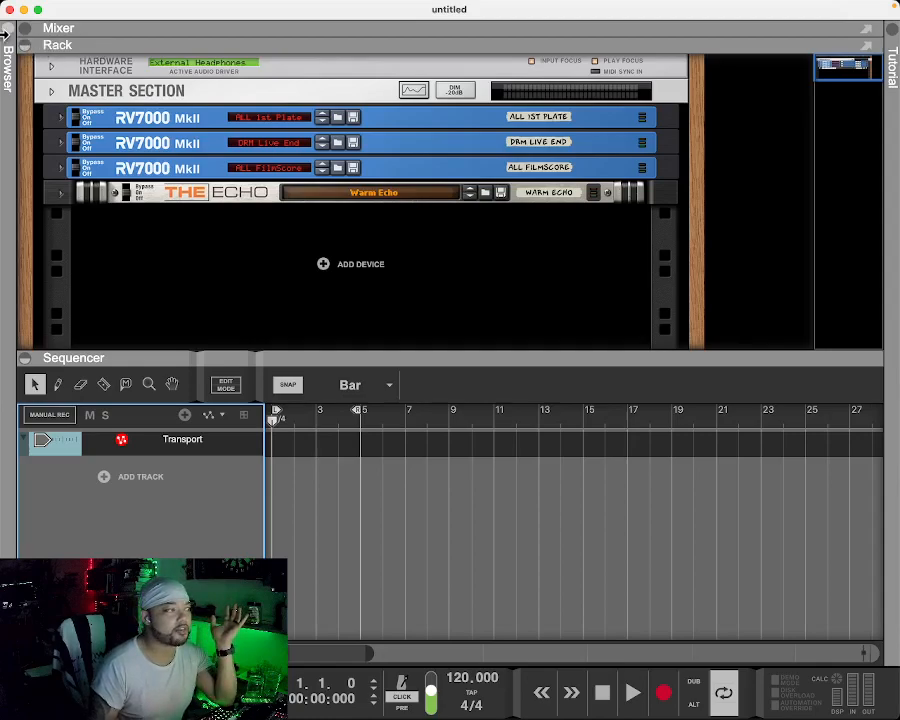
left_click(10, 35)
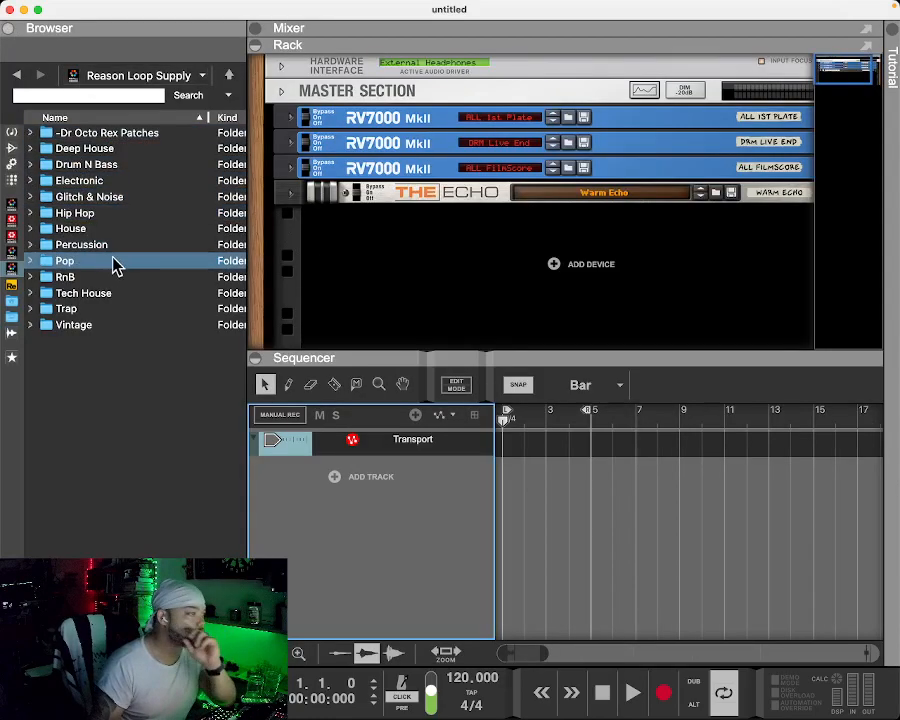
Look through the Browser's Instruments, Effects, Orkester Sound Bank and Reason Factory sound bank contents
left_click(11, 204)
left_click(11, 220)
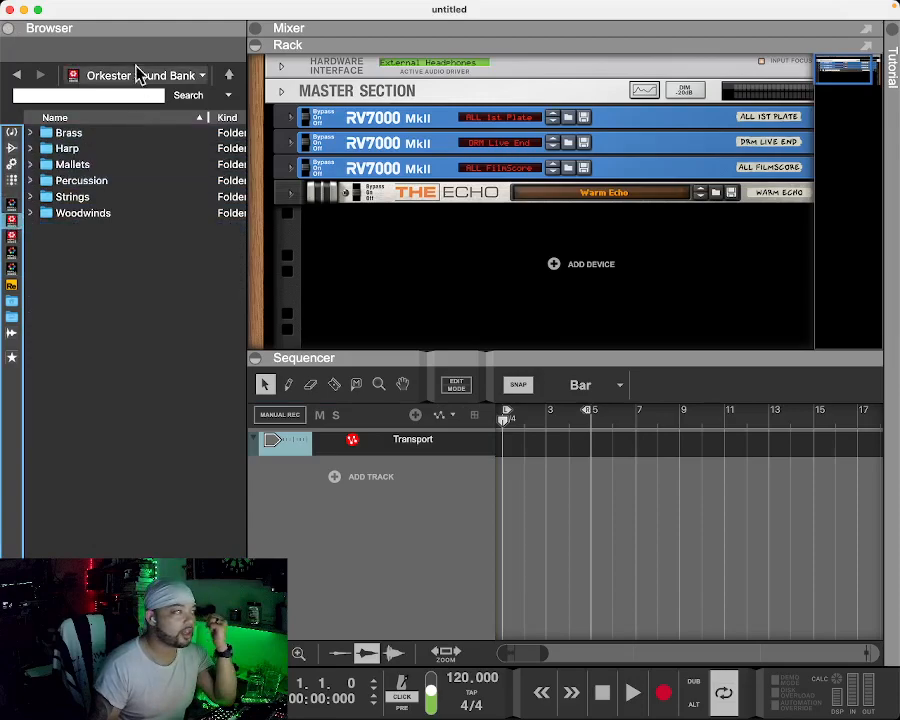
left_click(104, 198)
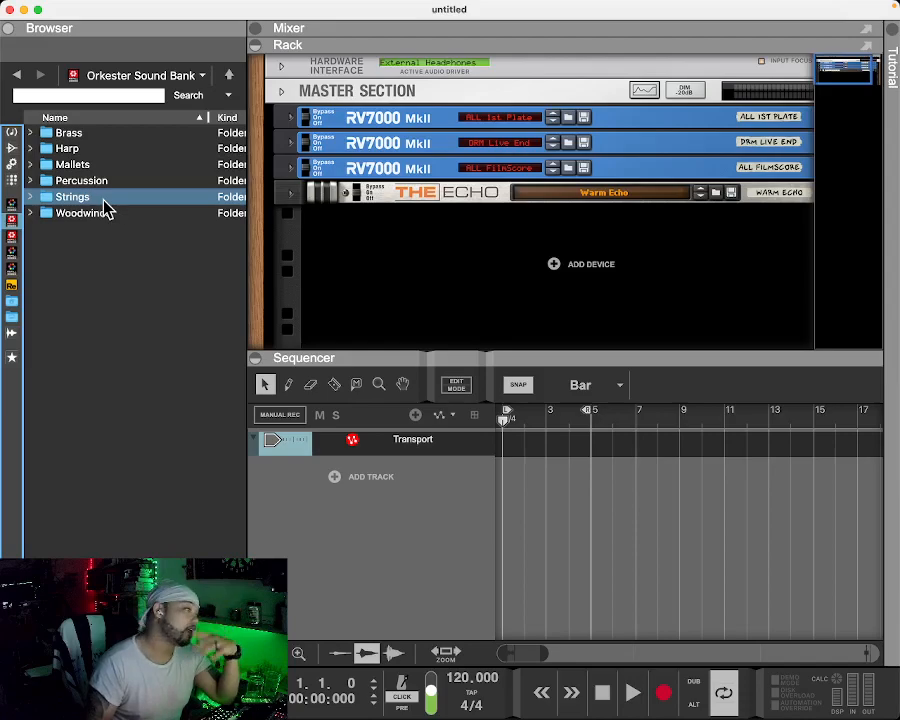
left_click(11, 132)
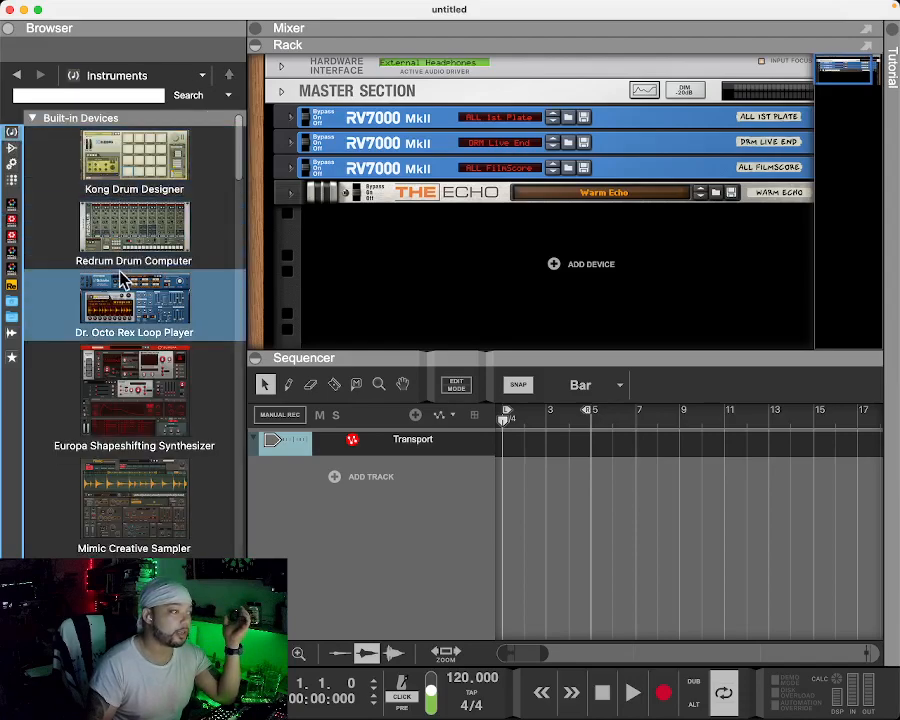
left_click(12, 149)
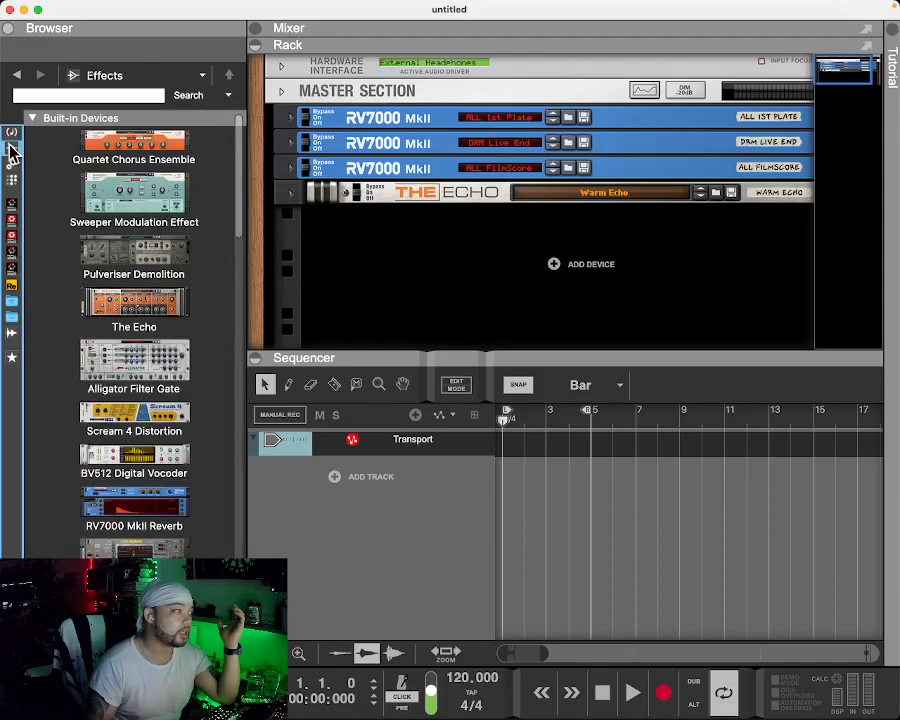
left_click(12, 234)
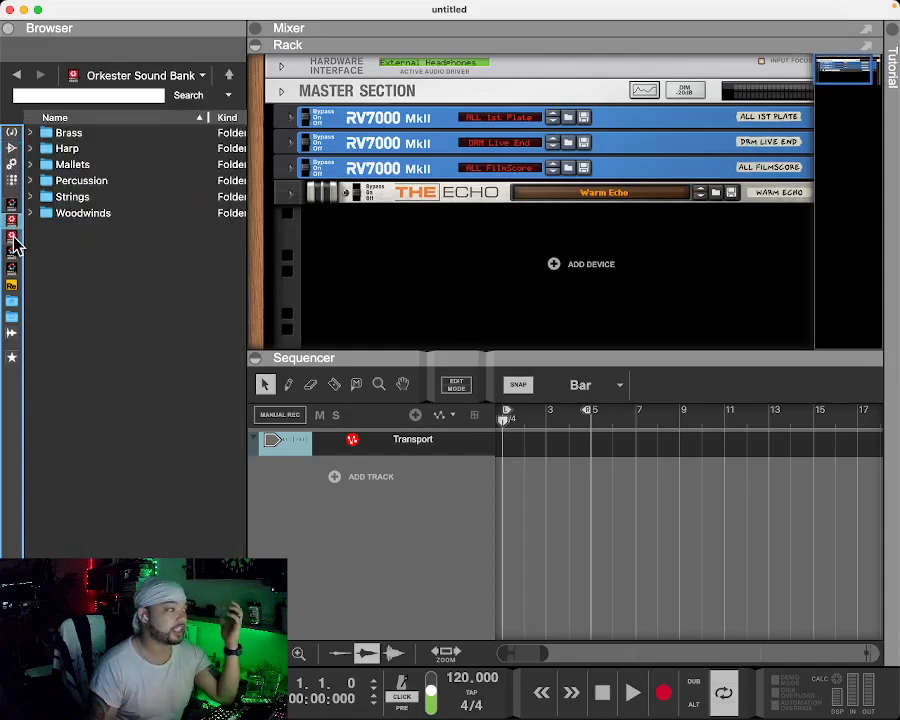
left_click(12, 238)
left_click(13, 221)
left_click(12, 238)
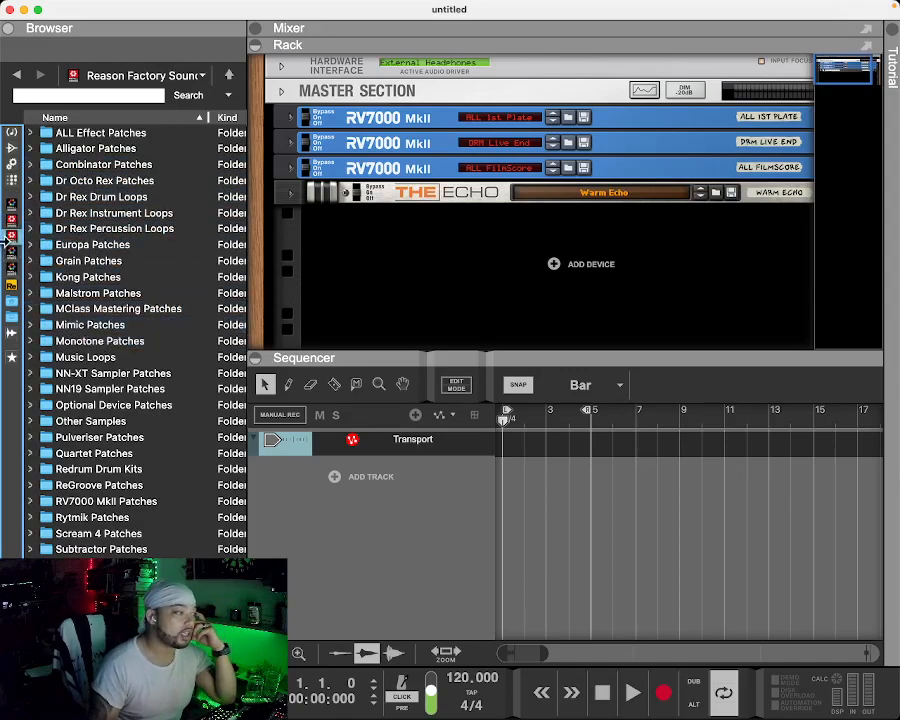
Load VLS_MC(C#4).aif from the Marcato folder of the Orkester Sound Bank's Violas (VLS) strings onto a new audio track
left_click(10, 221)
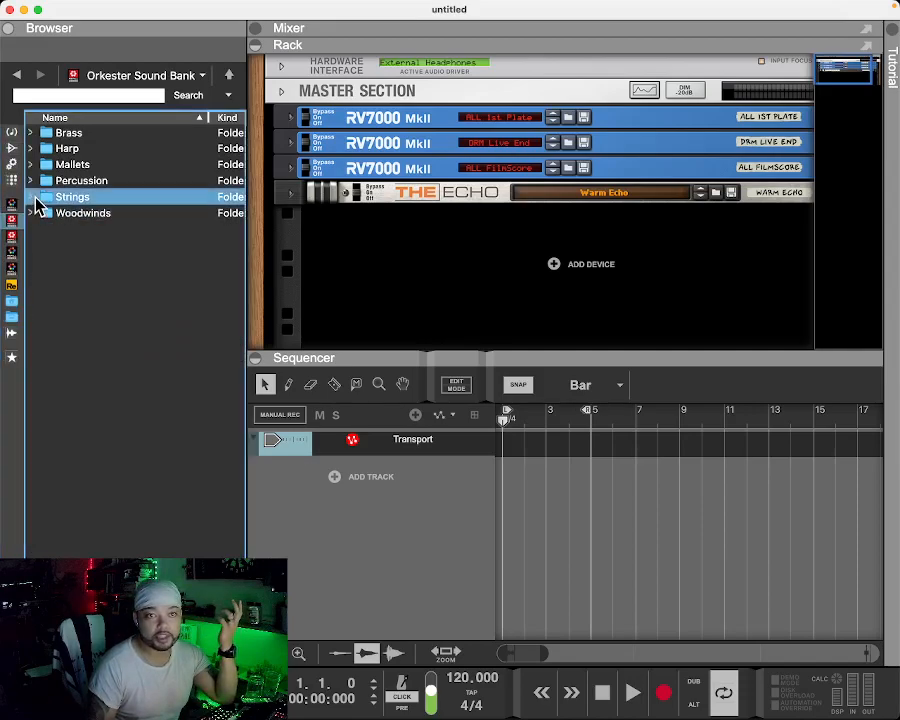
left_click(33, 198)
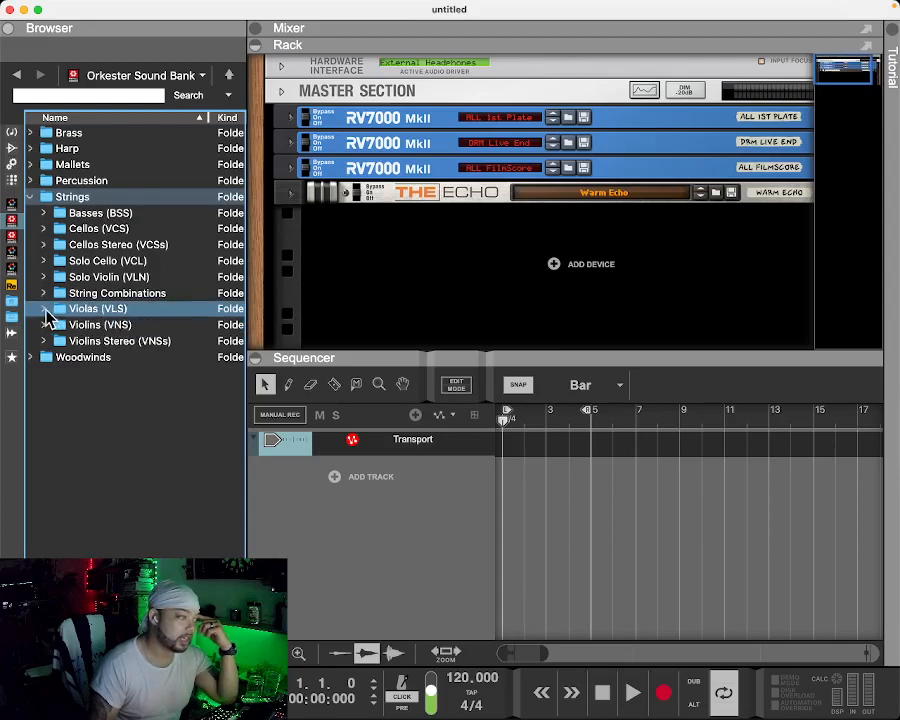
left_click(44, 309)
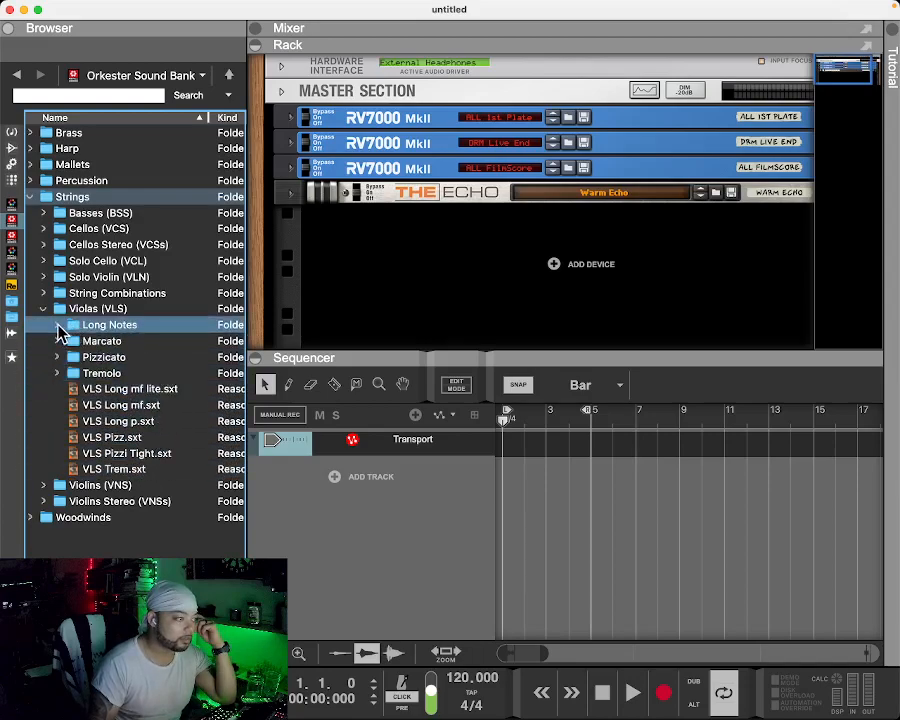
left_click(57, 341)
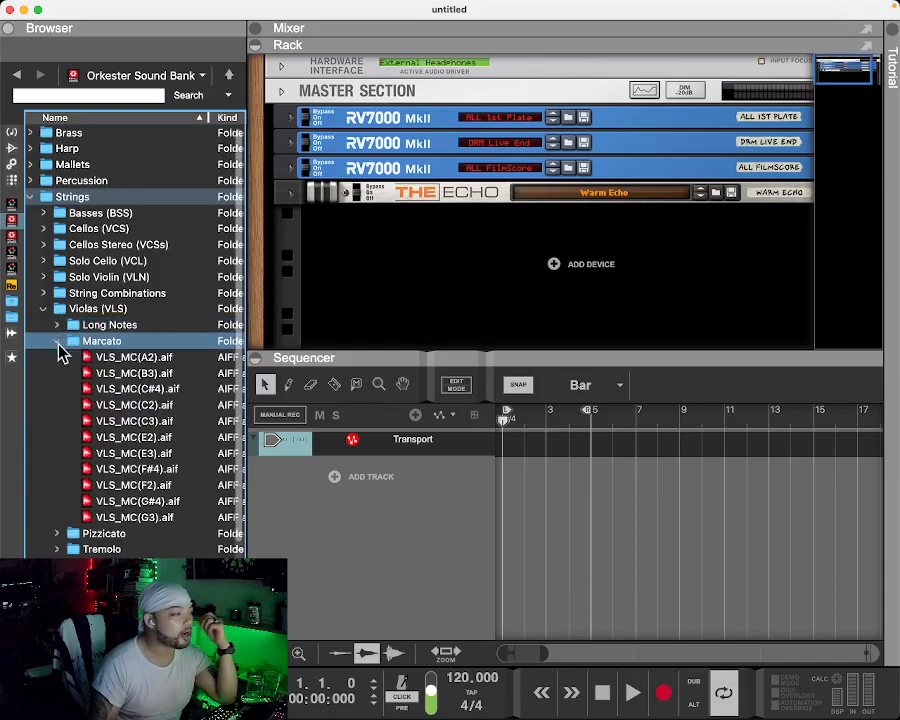
double_click(165, 392)
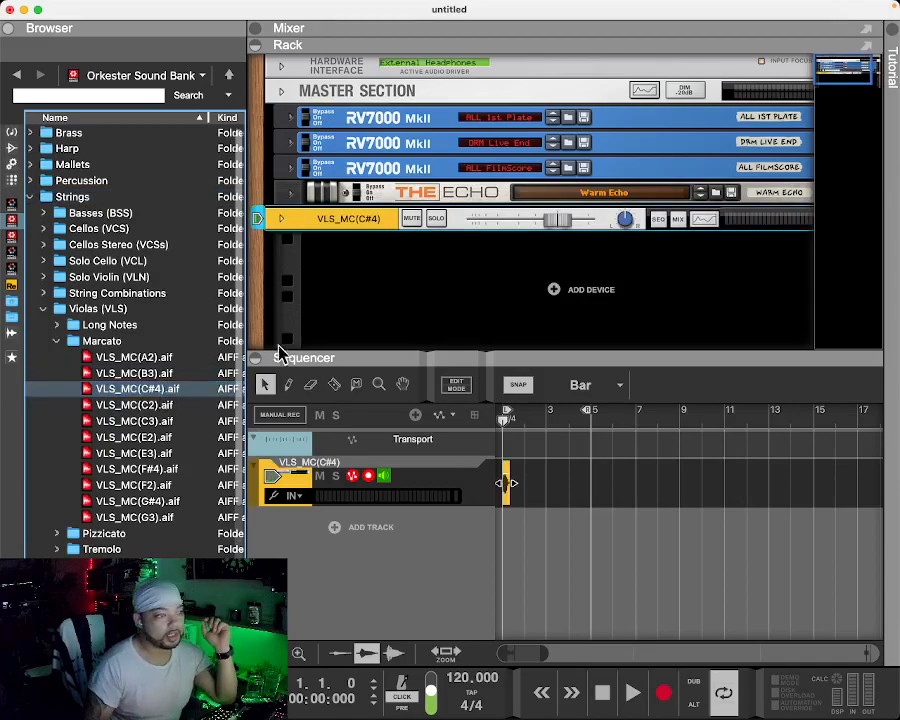
Inspect the new audio track's expanded rack device and audition the VLS_MC(A2).aif and VLS_MC(B3).aif samples
left_click(282, 221)
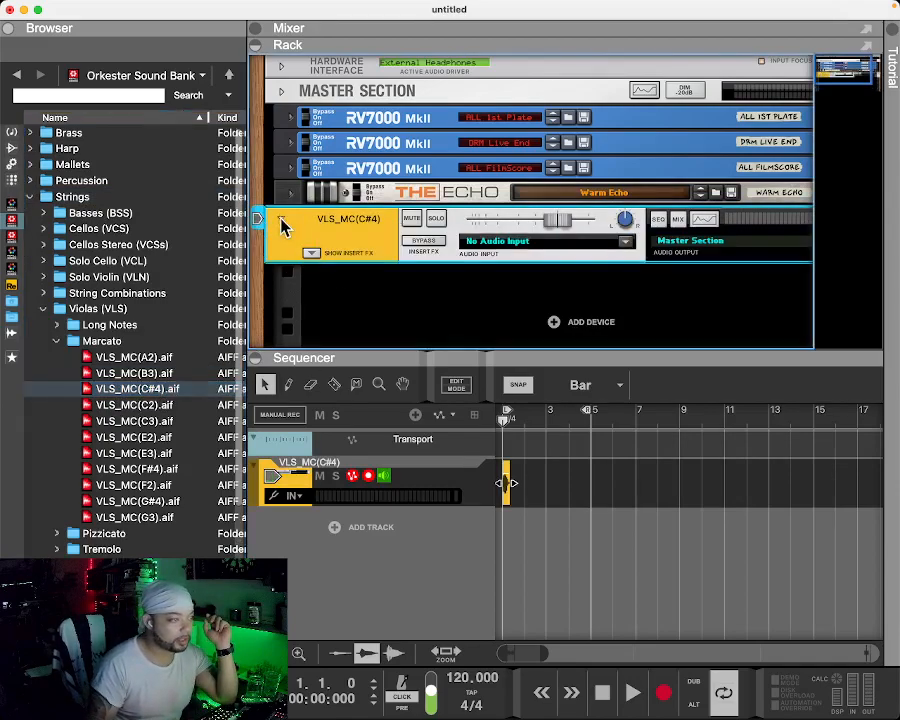
left_click(282, 223)
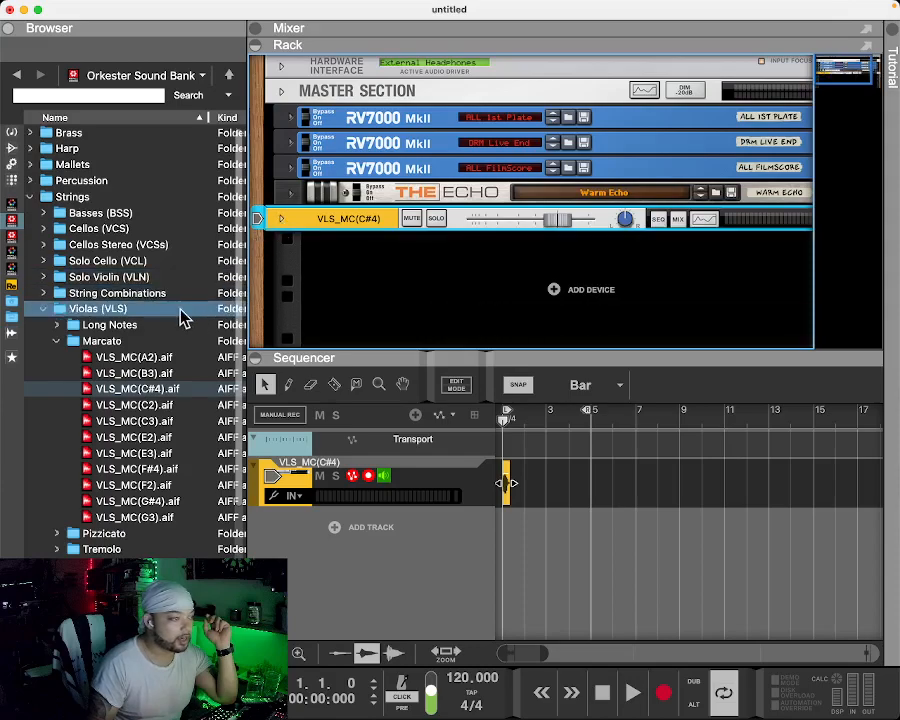
left_click(158, 360)
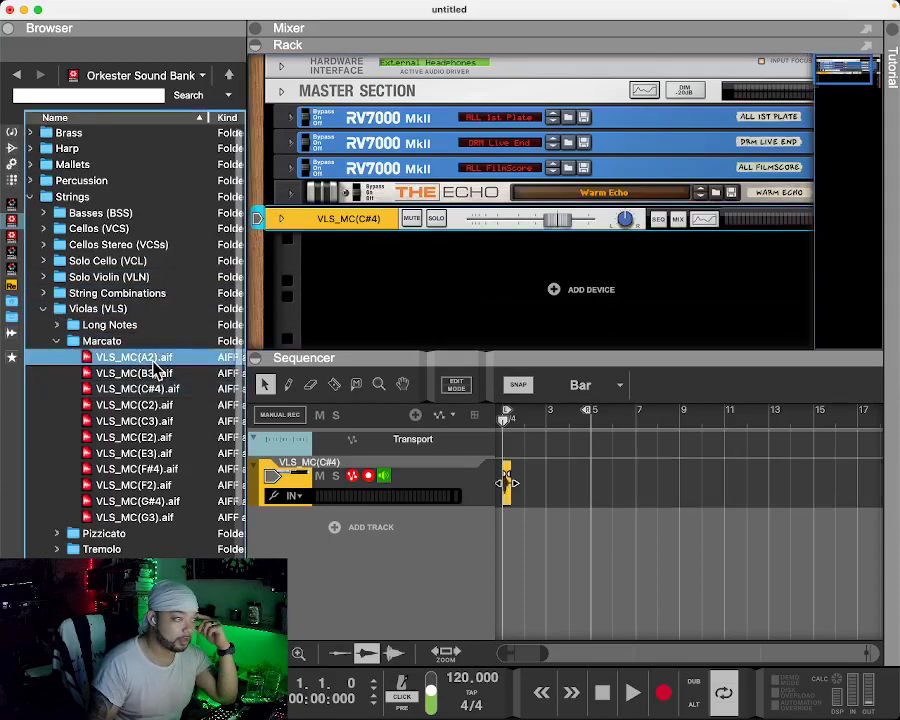
left_click(156, 373)
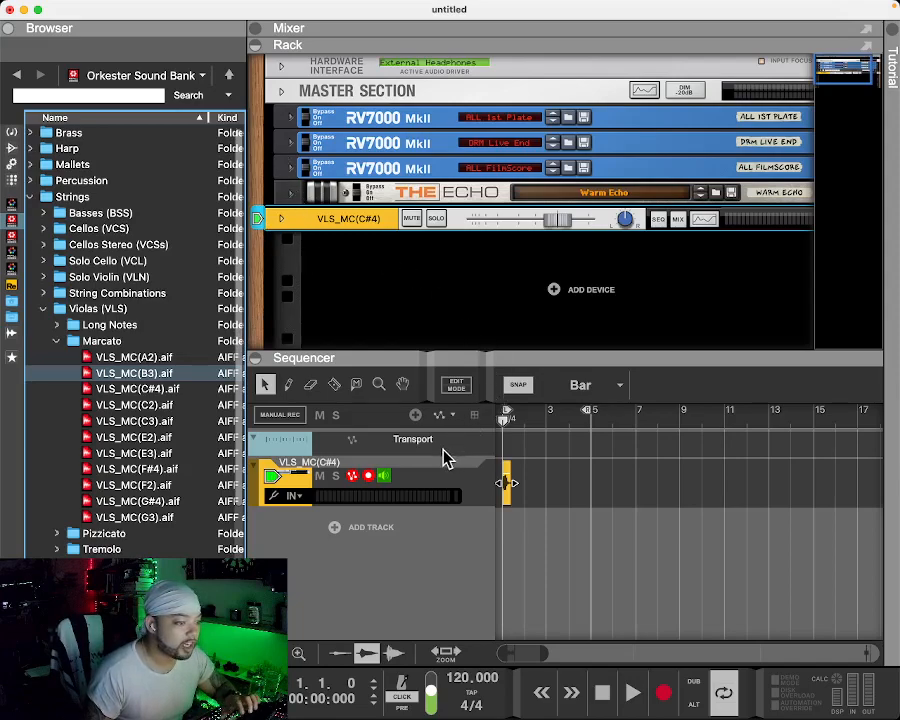
Play the viola clip from the start of the song twice, stopping playback each time
left_click(633, 692)
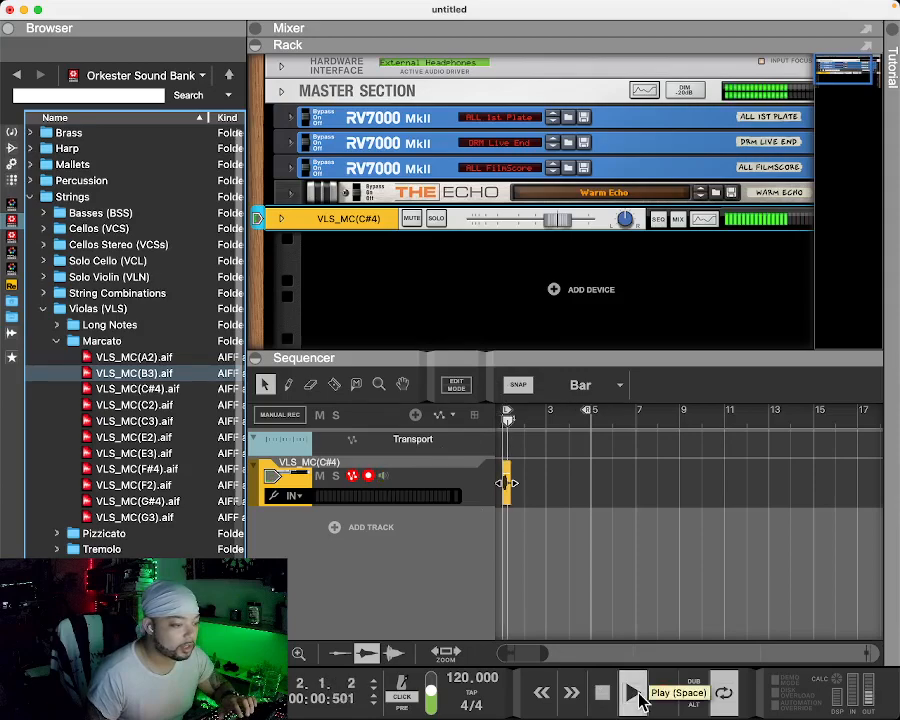
left_click(603, 694)
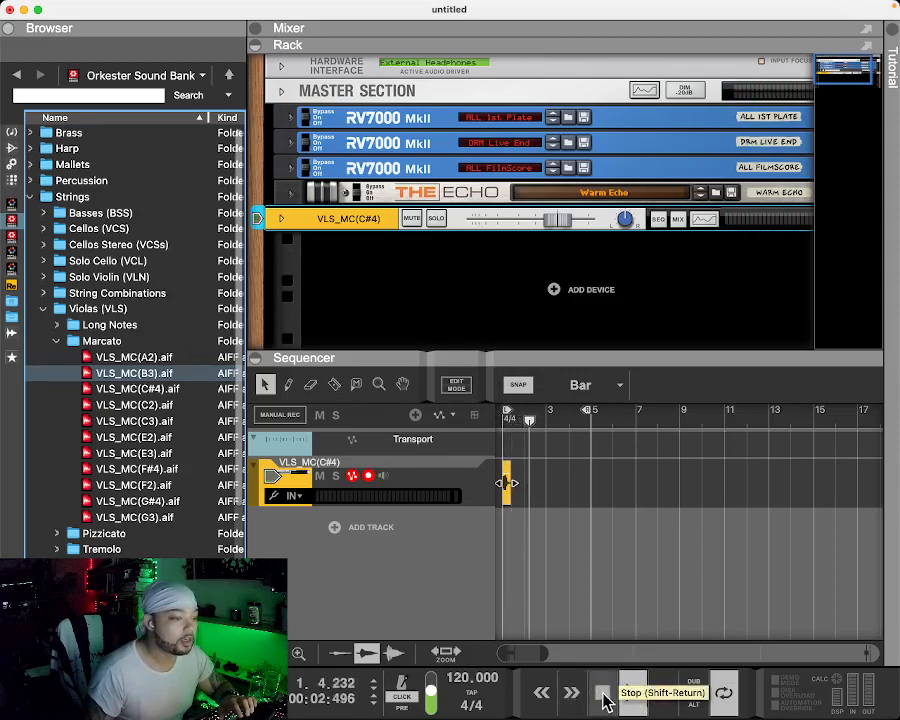
left_click(541, 690)
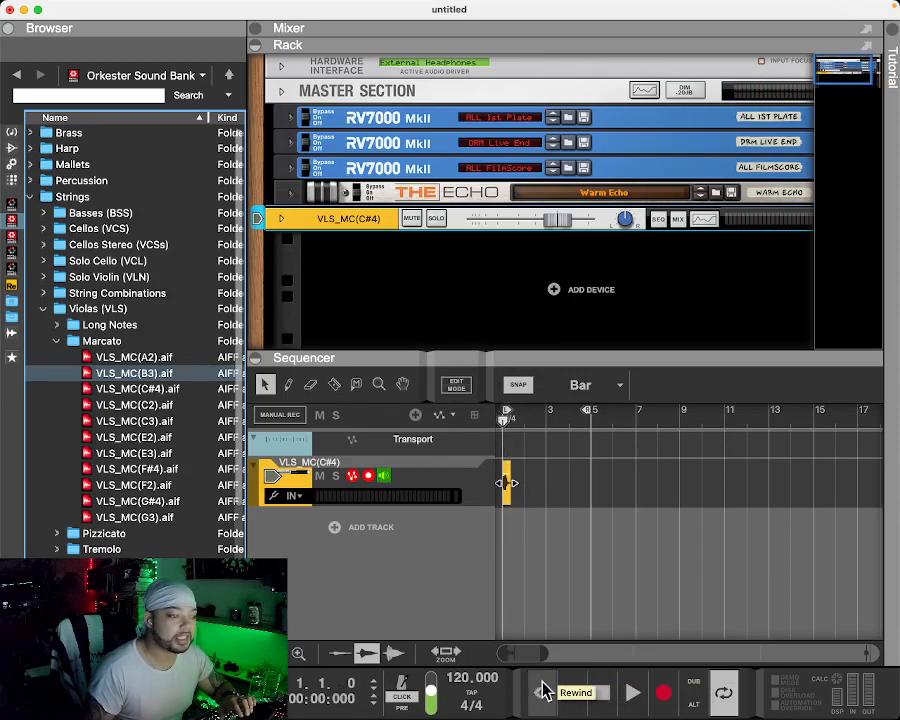
left_click(633, 692)
left_click(603, 694)
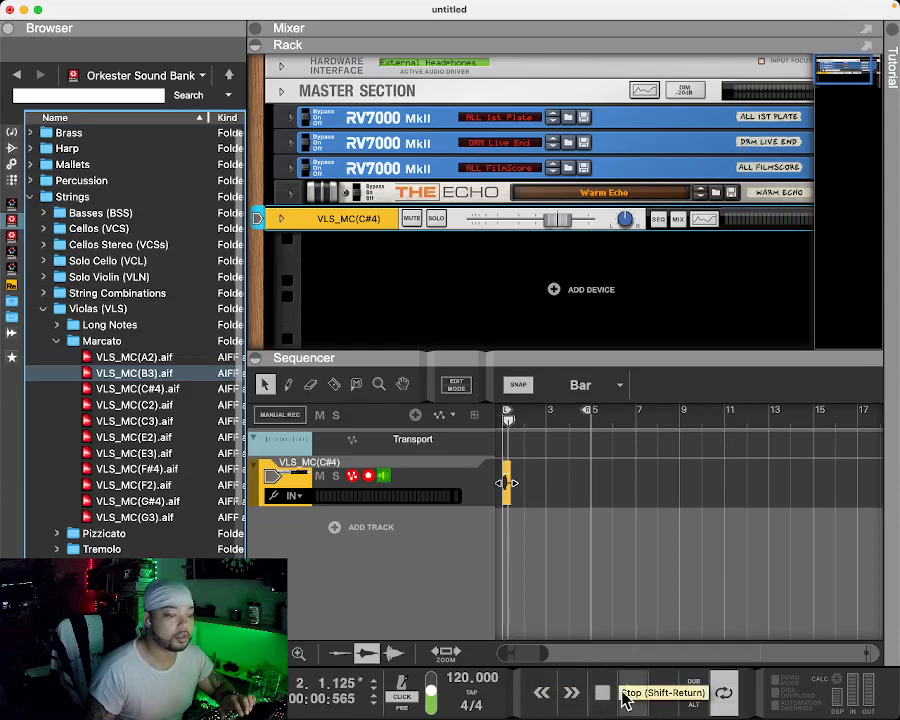
Return to the start of the song, play the viola clip once more and stop playback
left_click(540, 690)
left_click(632, 692)
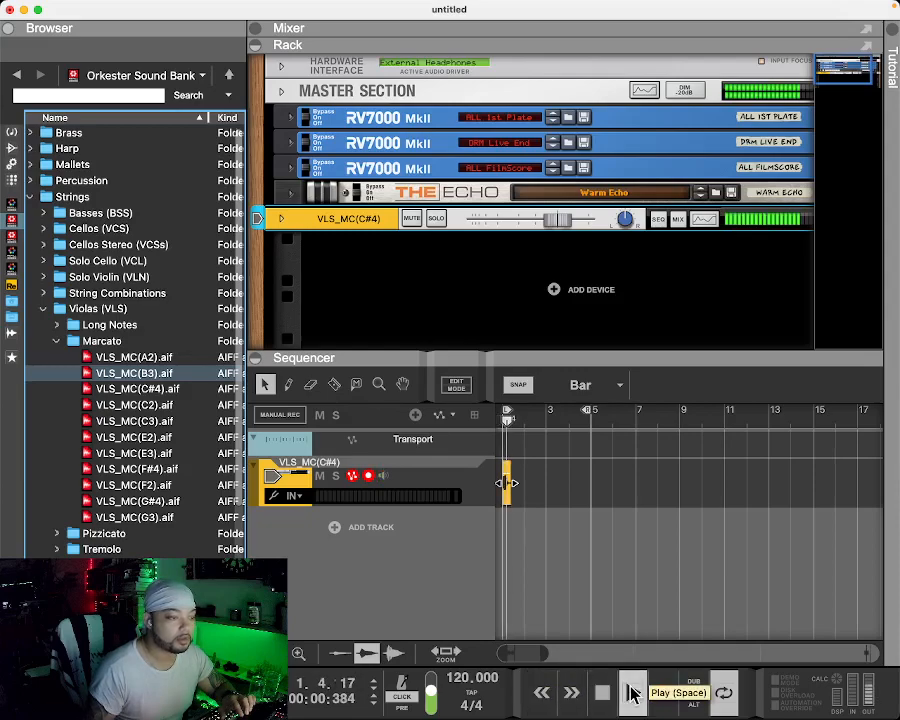
left_click(602, 693)
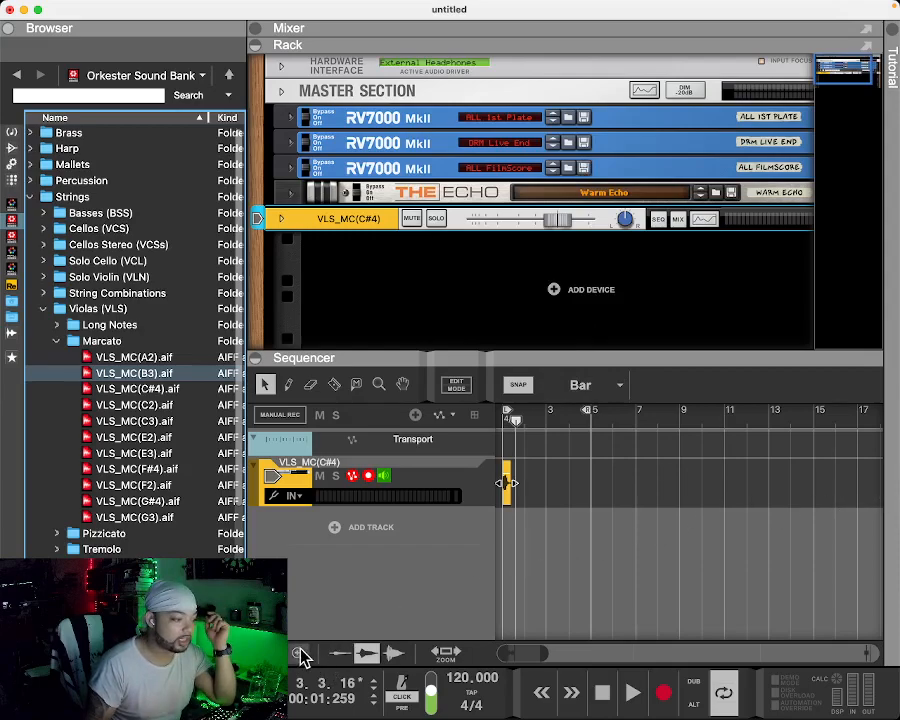
Play the song with the metronome click, turn on the precount and return to the start of the song
left_click(430, 696)
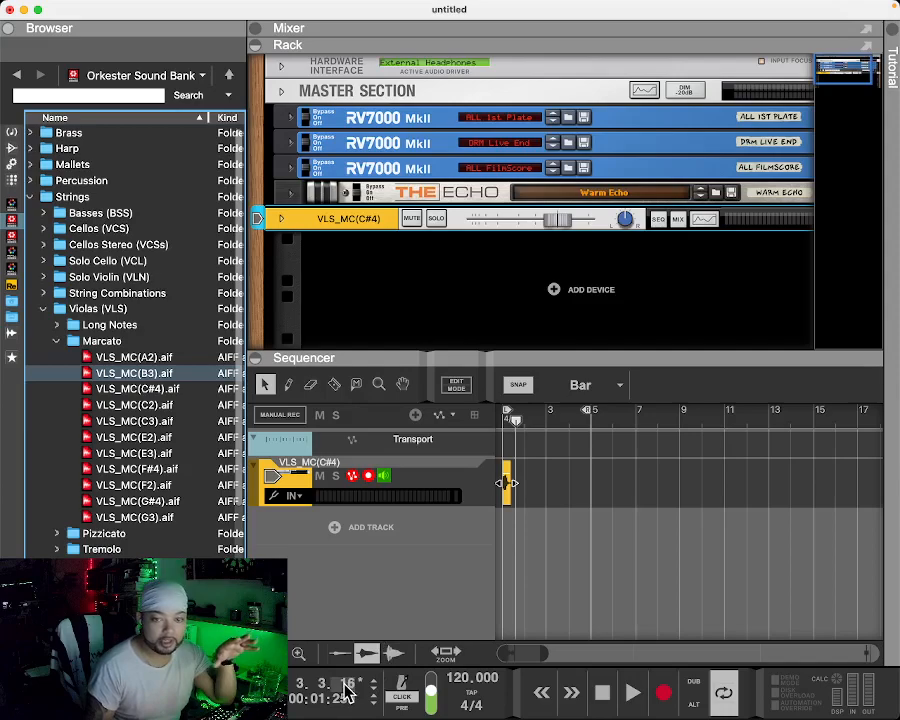
key("space")
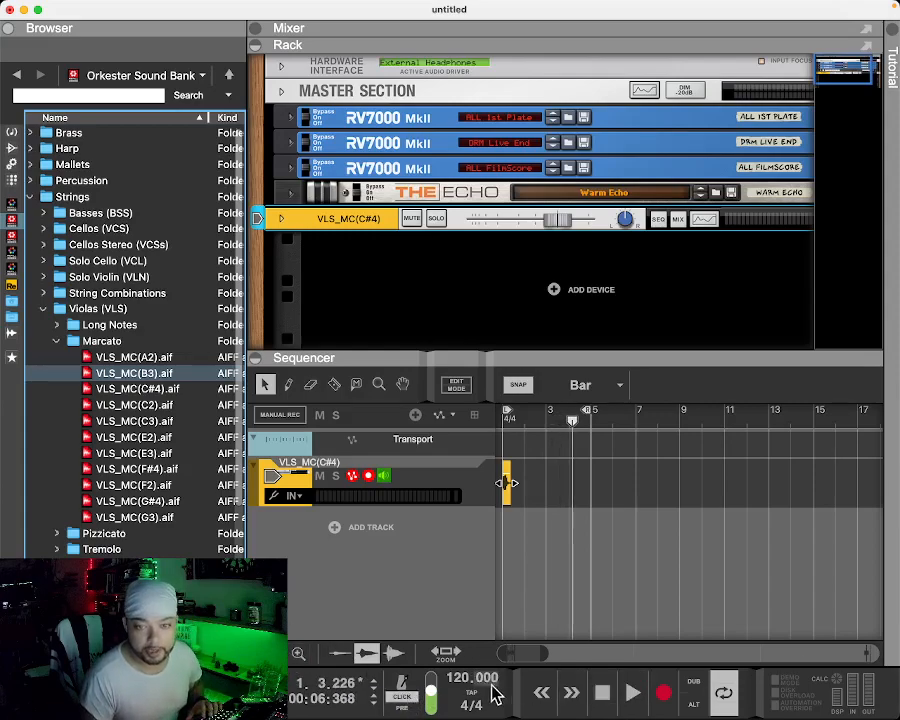
key("space")
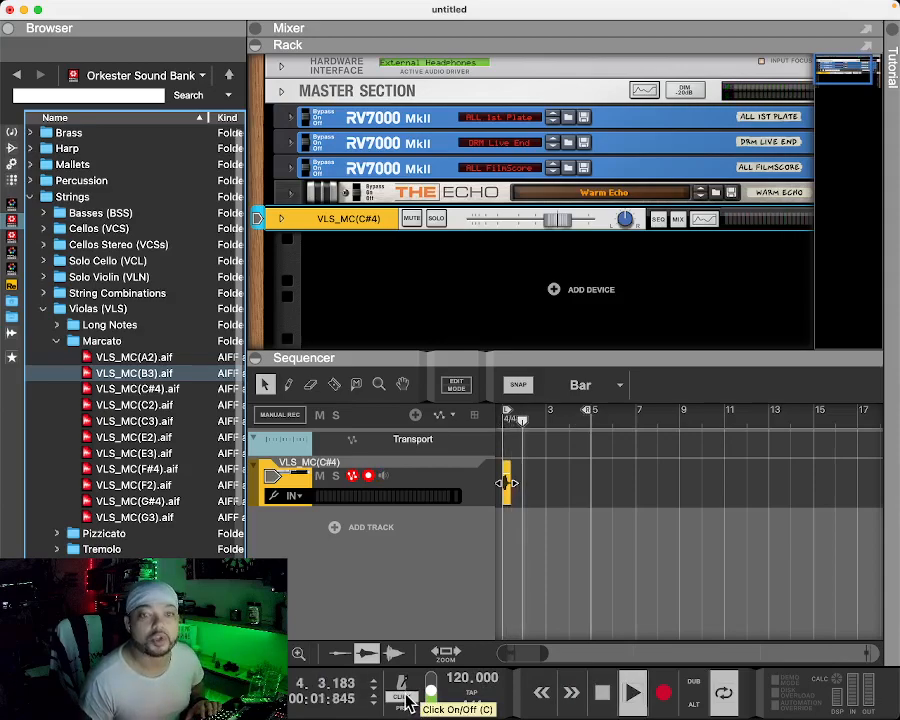
key("space")
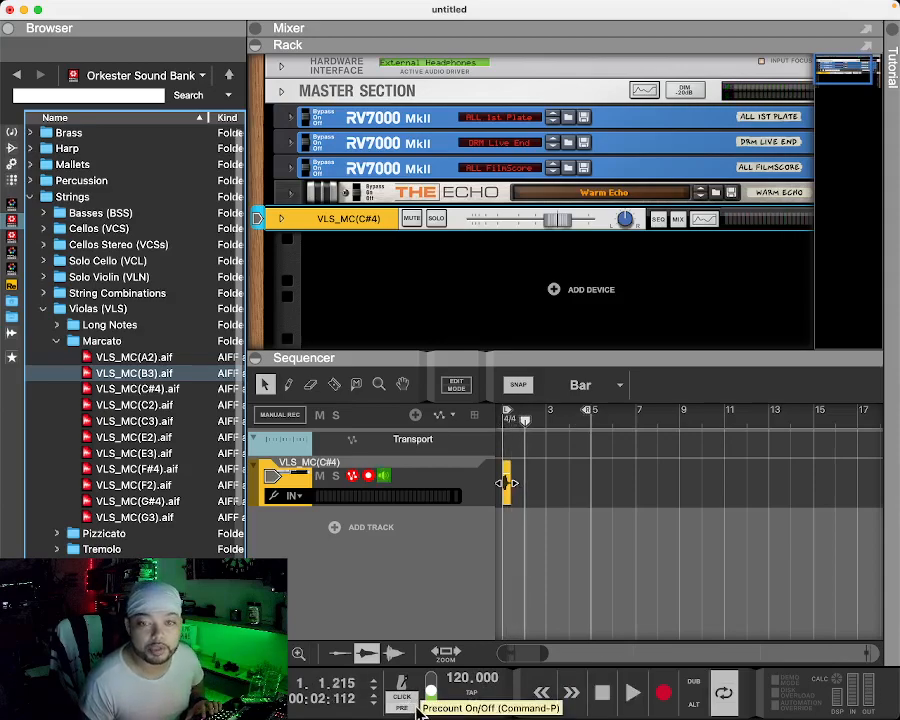
left_click(431, 698)
left_click(537, 692)
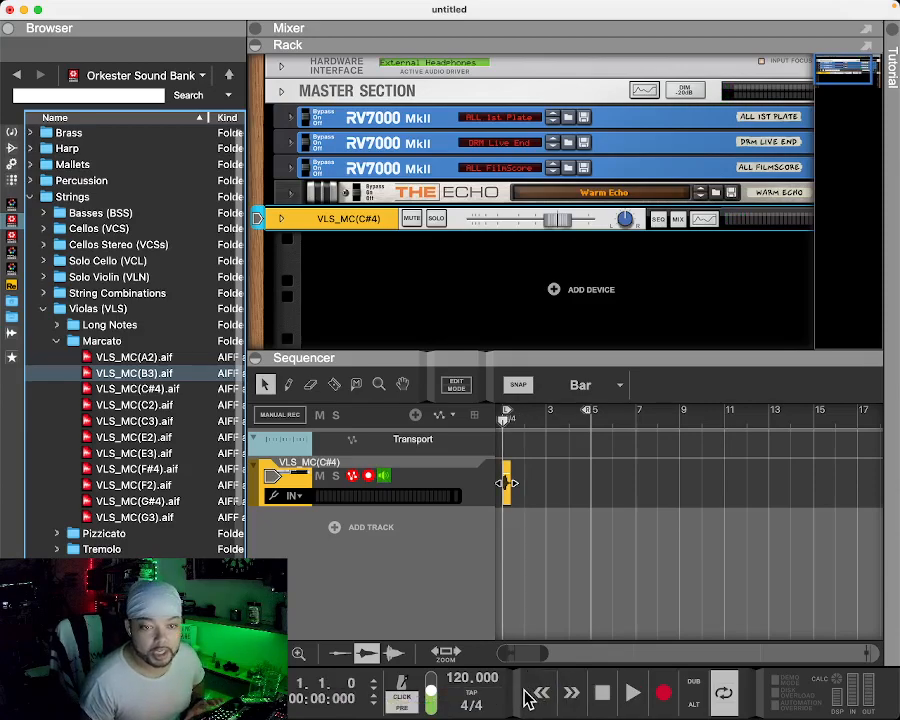
Record a short take on the viola audio track from the start of the song and lower the metronome click level
left_click(661, 691)
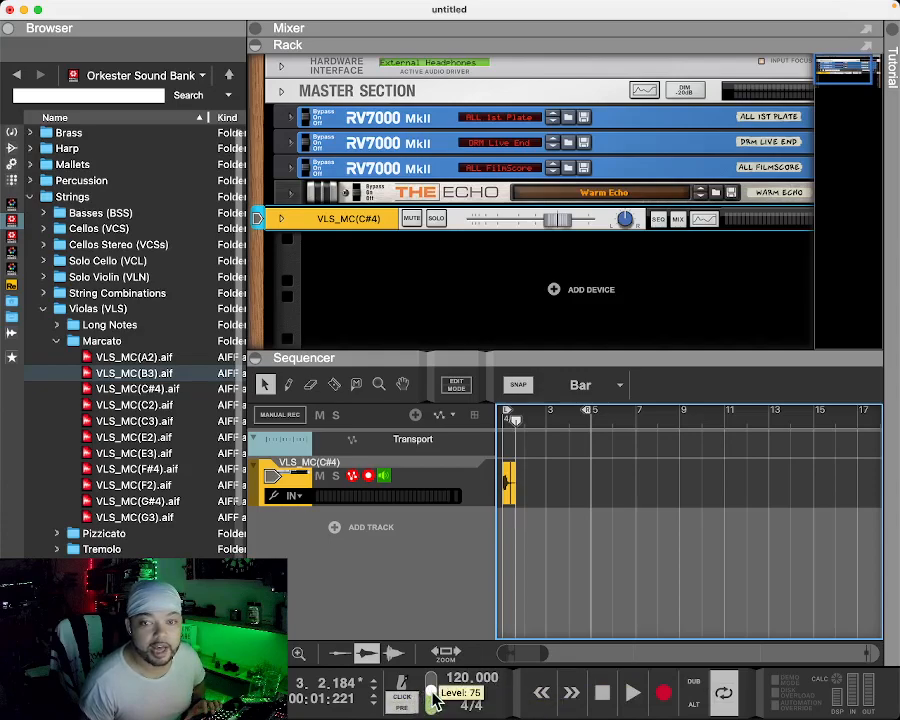
key("space")
mouse_move(433, 700)
left_mouse_down()
mouse_move(437, 680)
mouse_move(437, 707)
left_mouse_up()
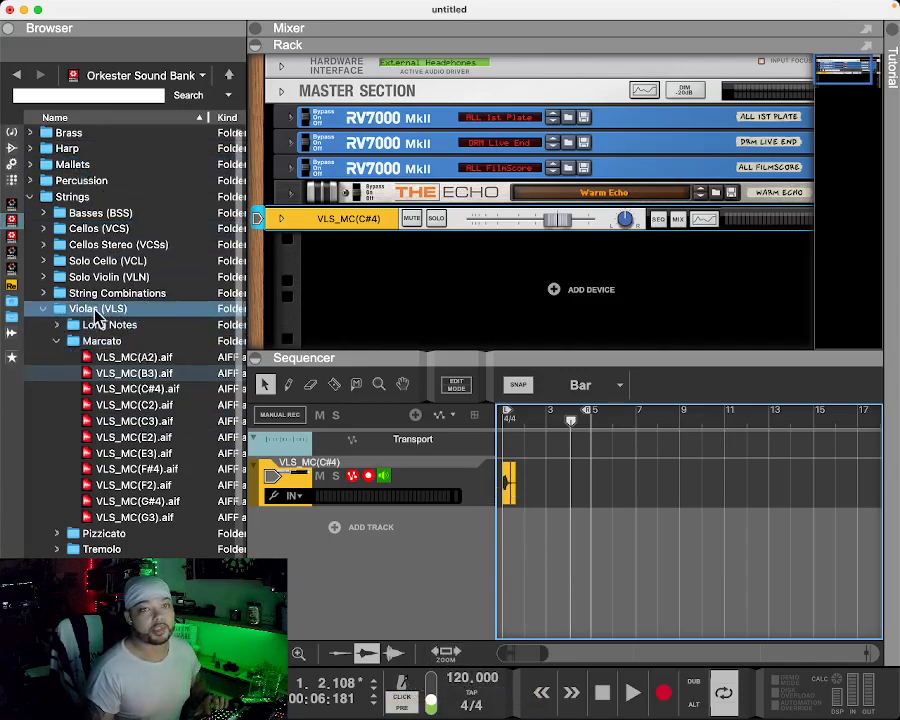
Select the viola clip, play it from the start of the song, then stop and return the playhead to the start
left_click(509, 484)
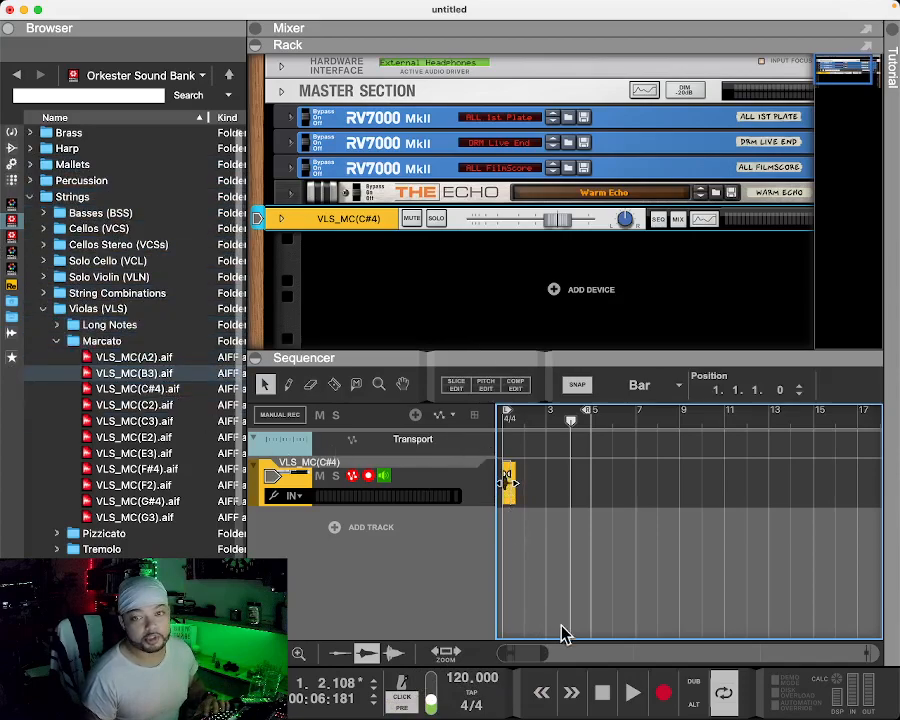
left_click(631, 692)
left_click(590, 692)
left_click(538, 690)
left_click(631, 690)
double_click(599, 697)
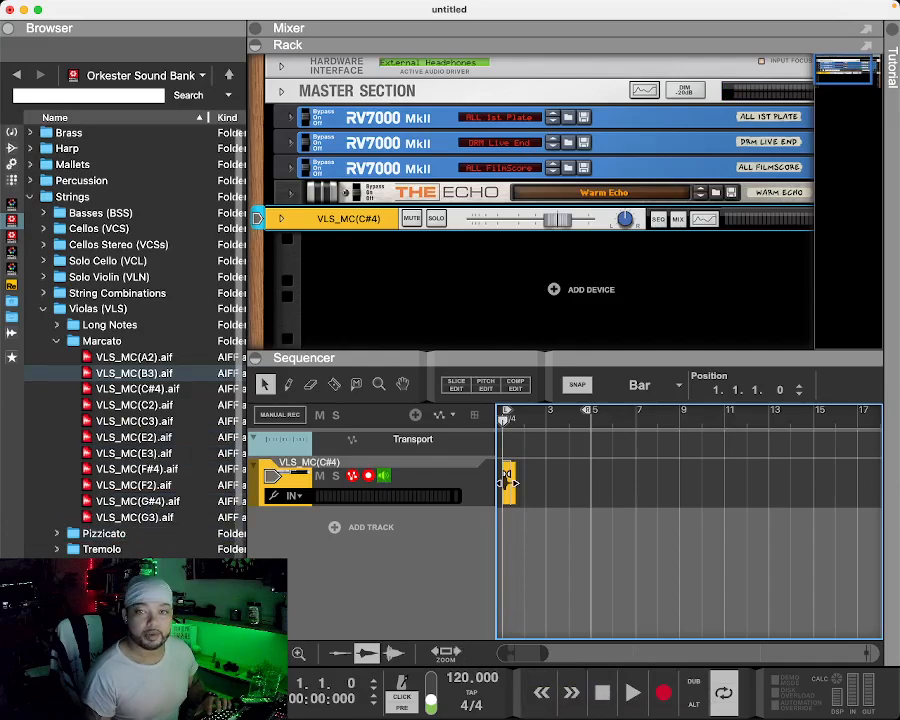
Add the VLS_MC(E3).aif sample from the Marcato folder to the viola audio track at bar 2
key("super+Tab")
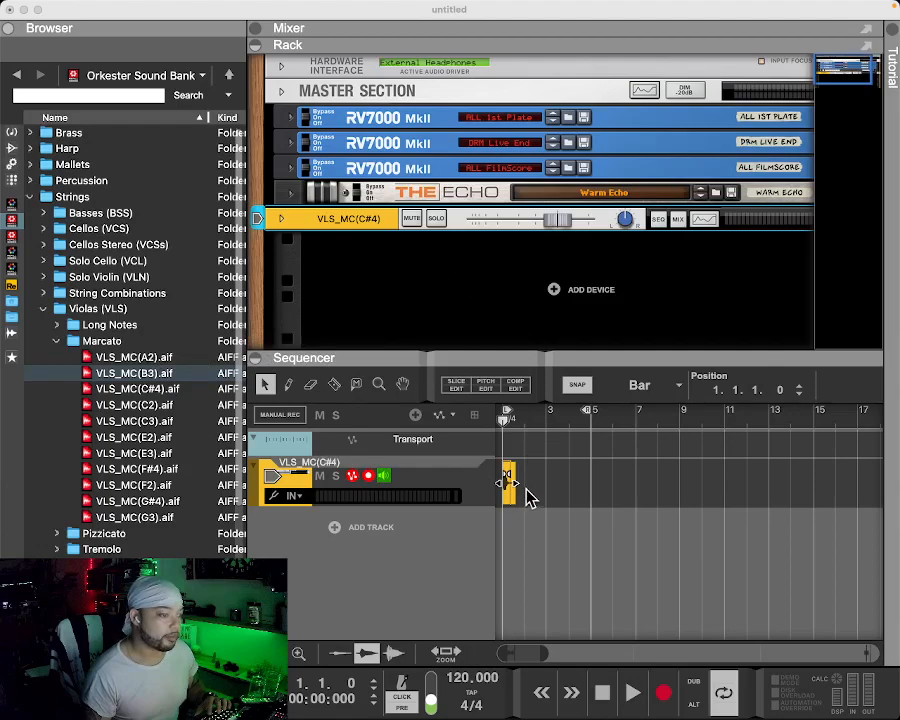
left_click(504, 420)
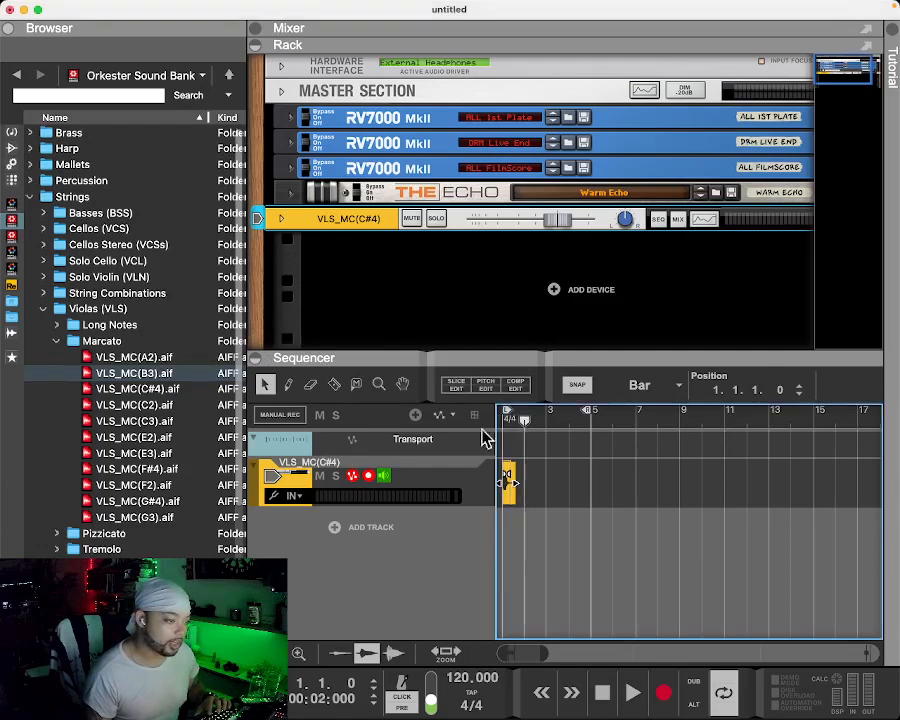
double_click(149, 453)
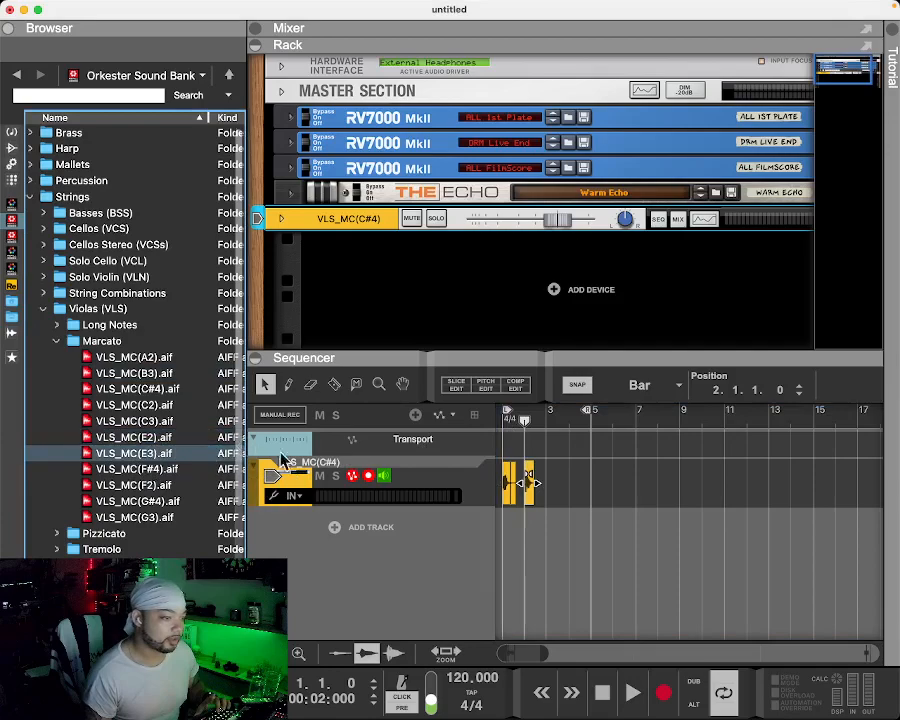
Play the two viola clips from the start of the song and stop playback
left_click(632, 692)
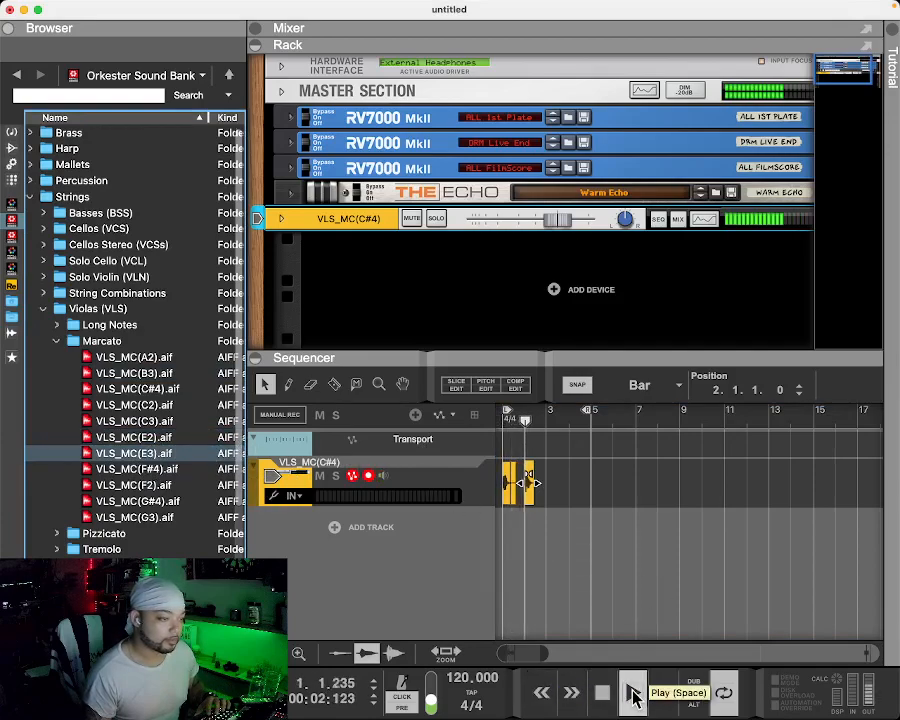
double_click(600, 692)
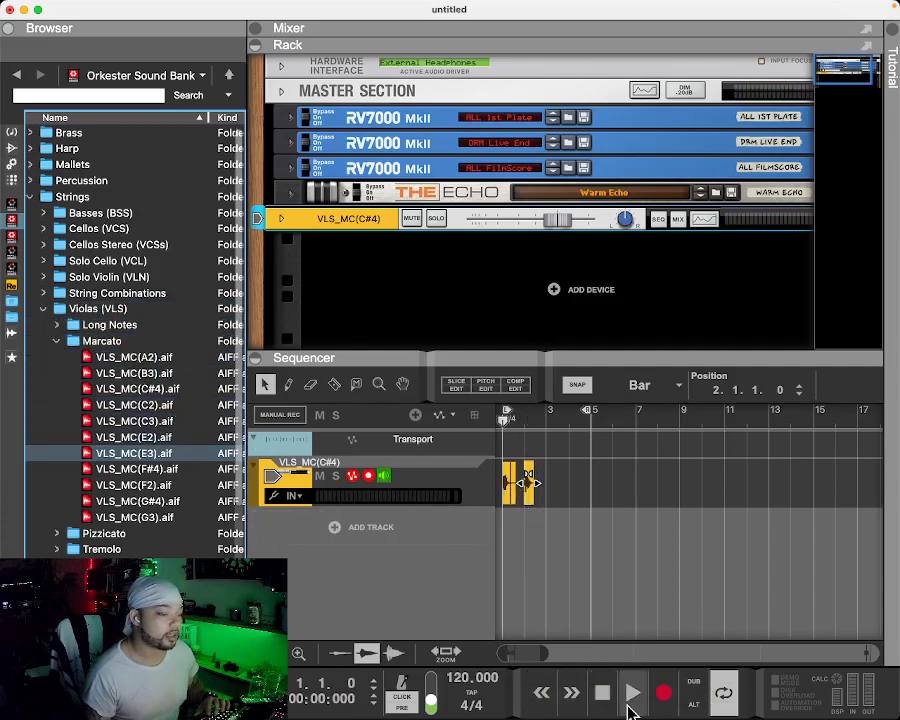
left_click(634, 697)
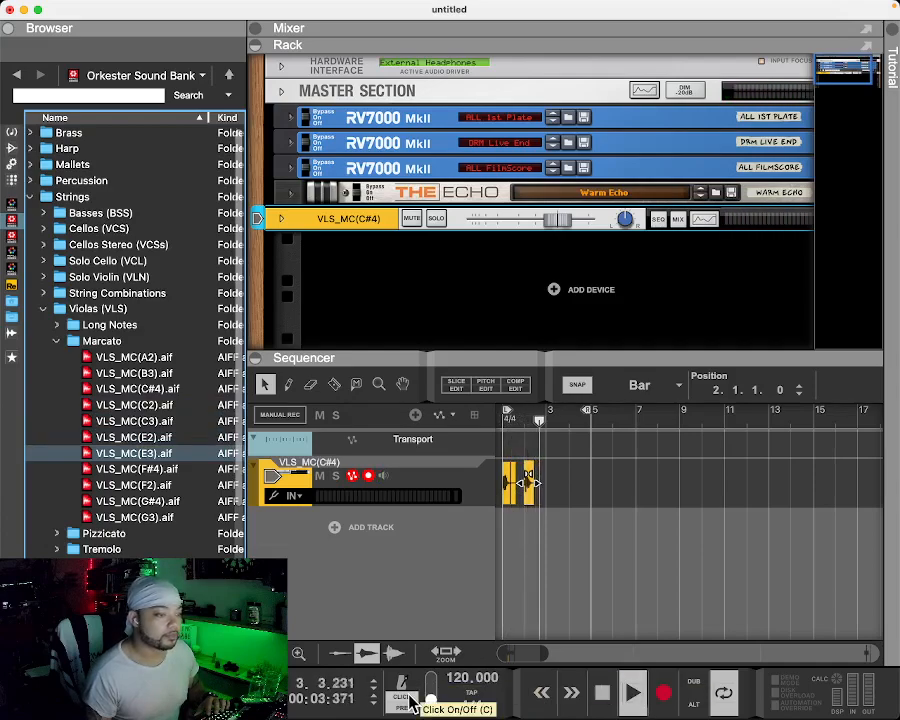
key("space")
Join all the viola clips in bars 1 and 2 into a single clip
left_click_drag(538, 462, 510, 505)
right_click(533, 482)
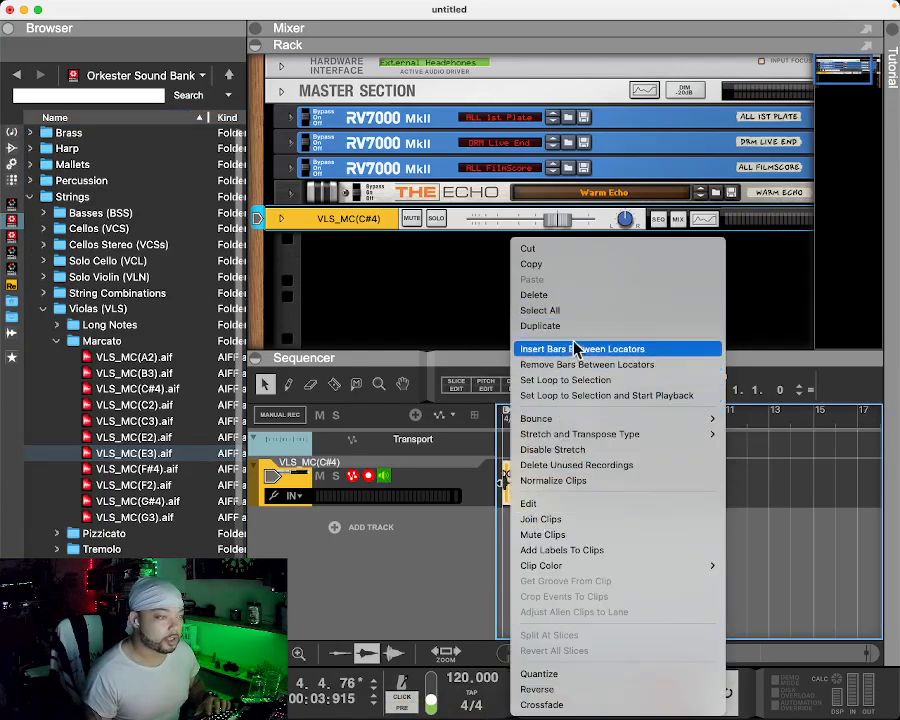
left_click(594, 520)
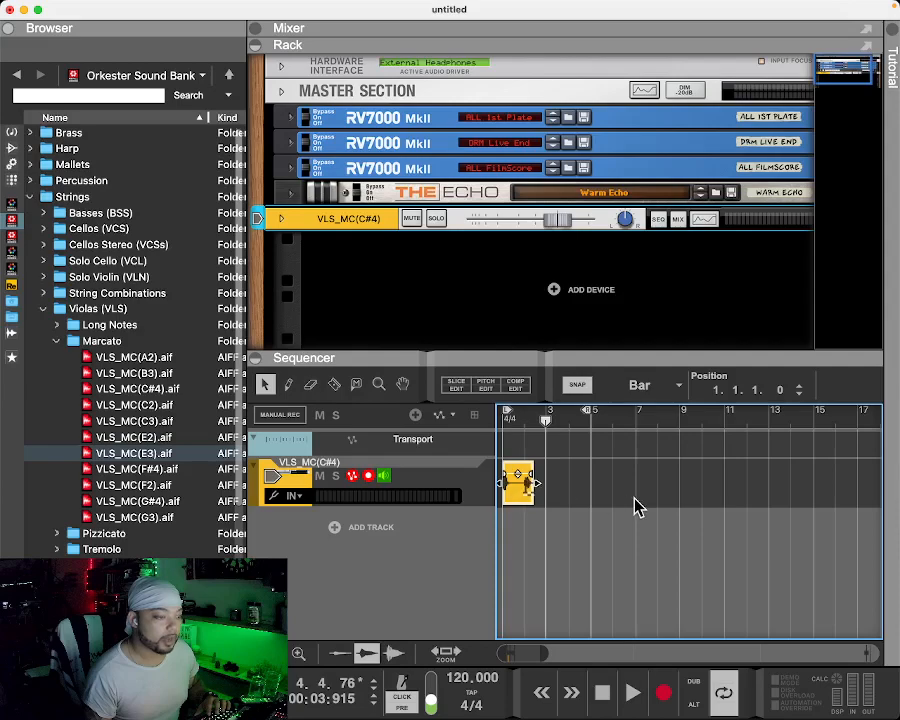
Play the joined viola clip twice from the start of the song, turn off the metronome click and return to the start
mouse_move(518, 497)
left_mouse_down()
mouse_move(609, 482)
mouse_move(697, 482)
mouse_move(508, 482)
left_mouse_up()
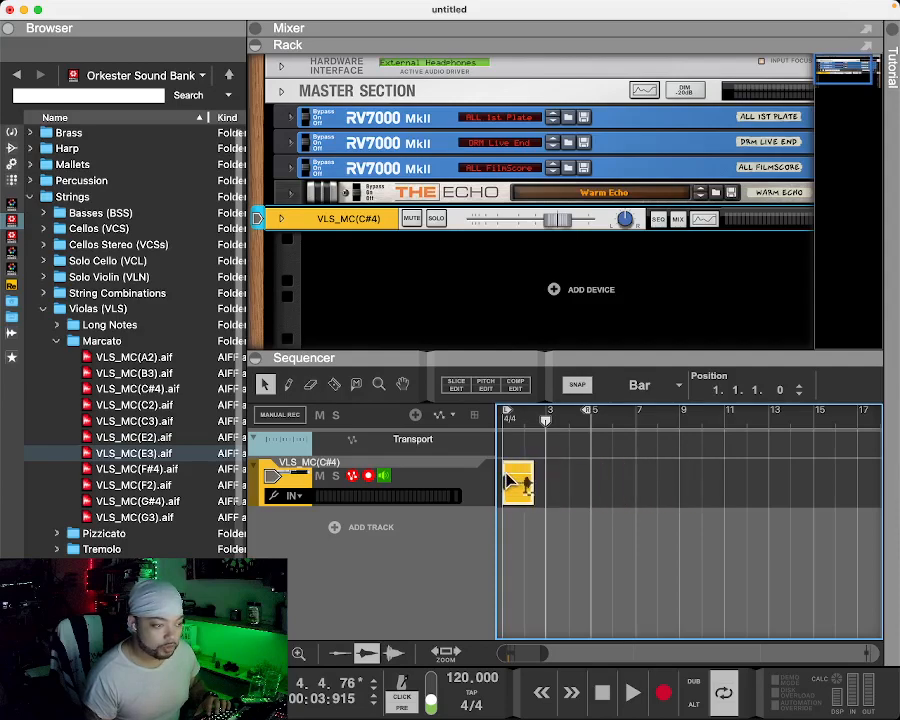
left_click(541, 692)
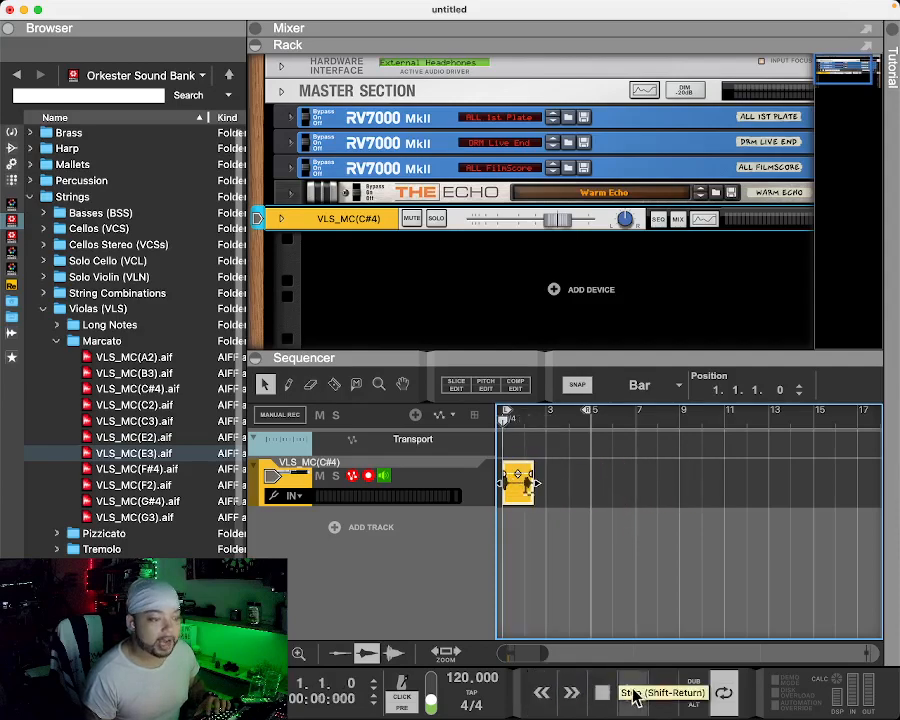
left_click(632, 692)
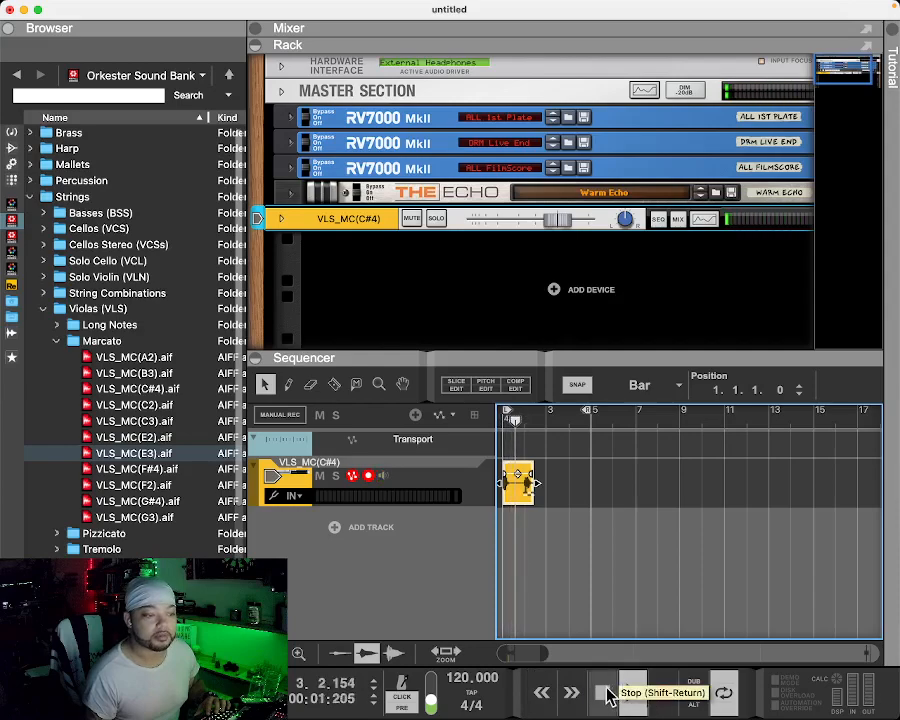
left_click(604, 692)
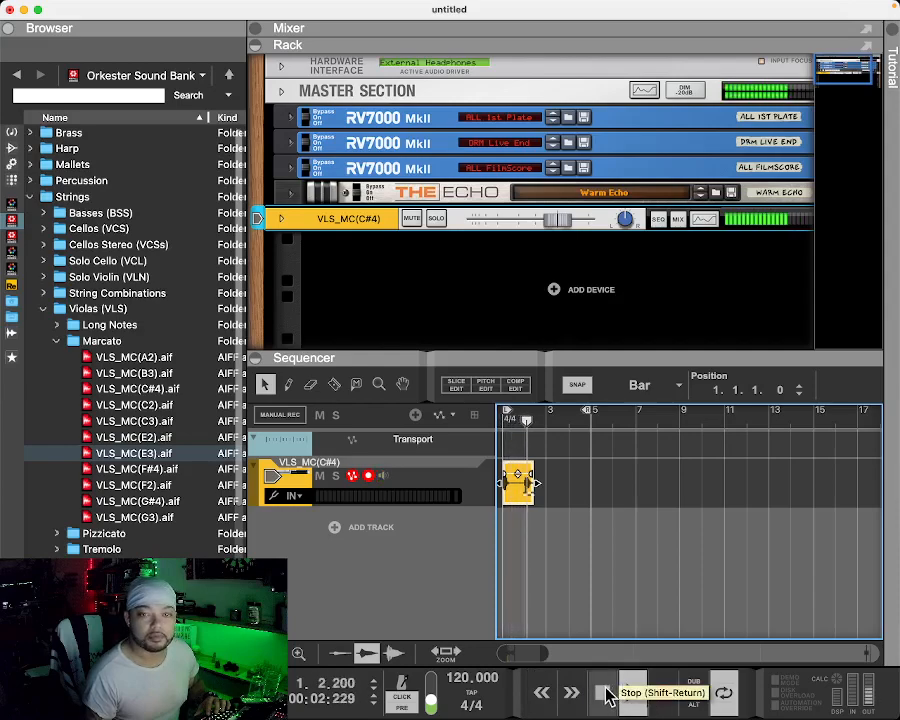
left_click(541, 691)
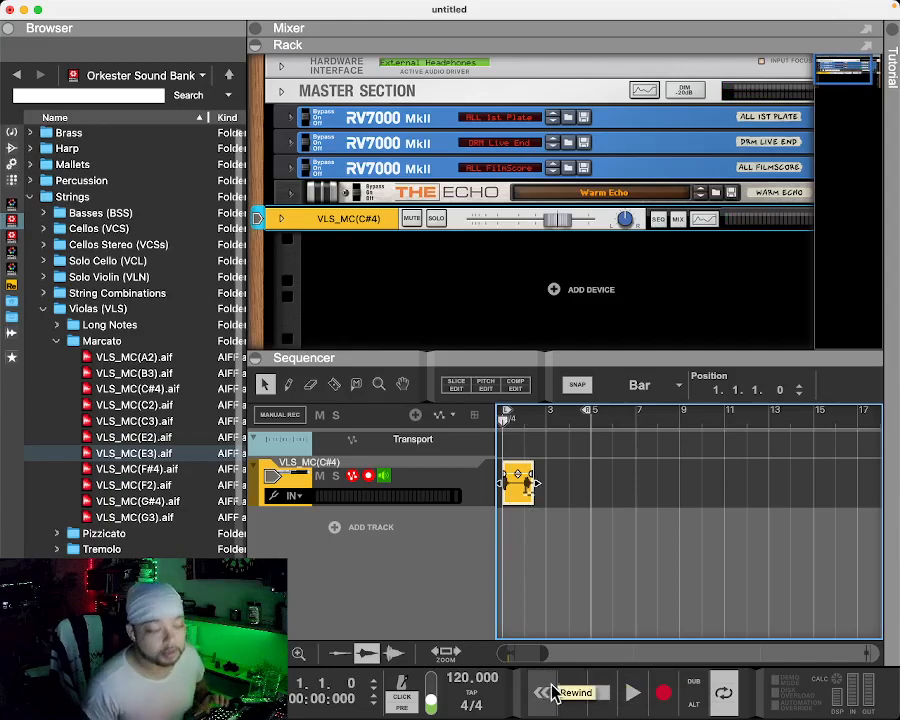
left_click(631, 690)
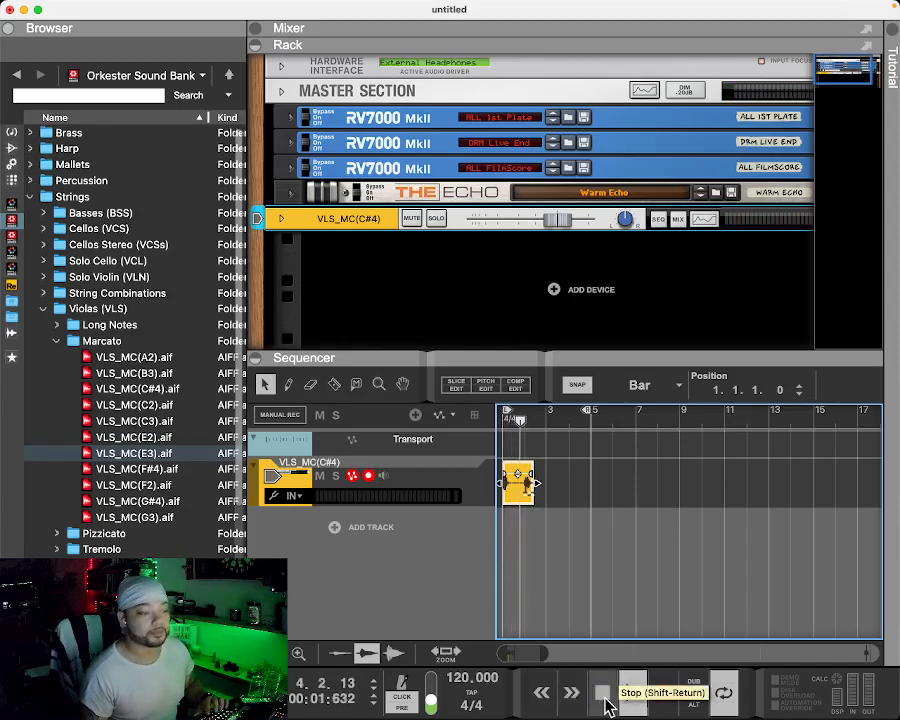
left_click(602, 697)
left_click(542, 694)
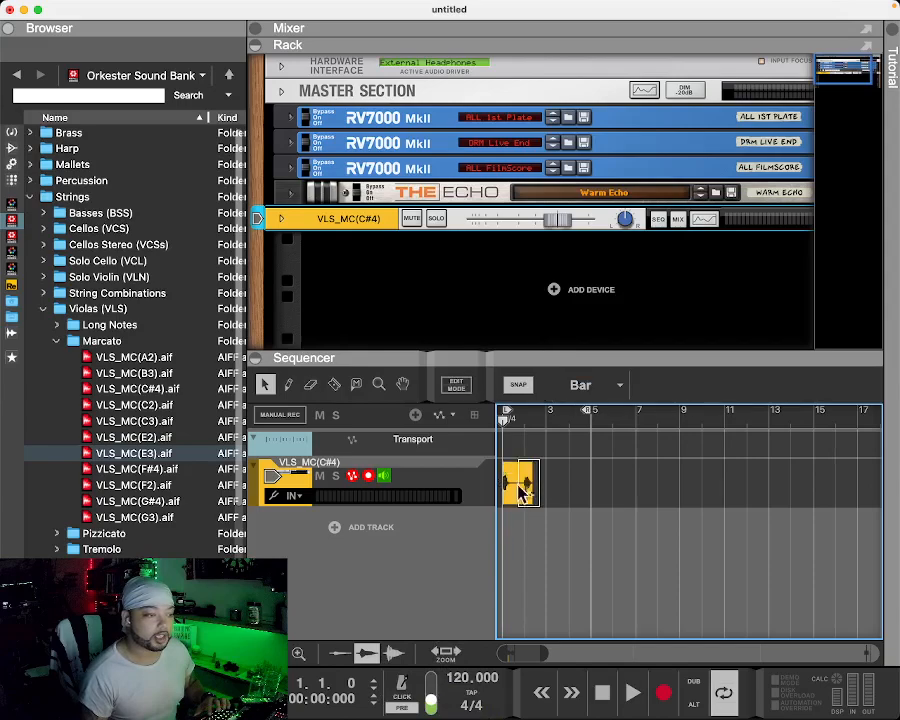
Duplicate the joined viola clip to bar 3 and play both clips from the start of the song twice
right_click(517, 480)
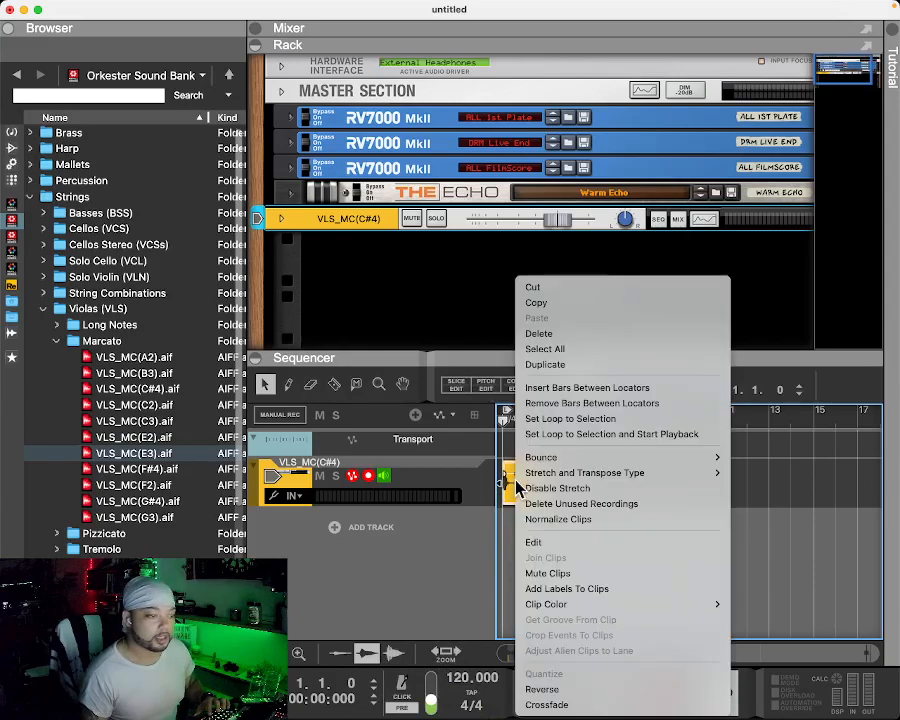
left_click(588, 365)
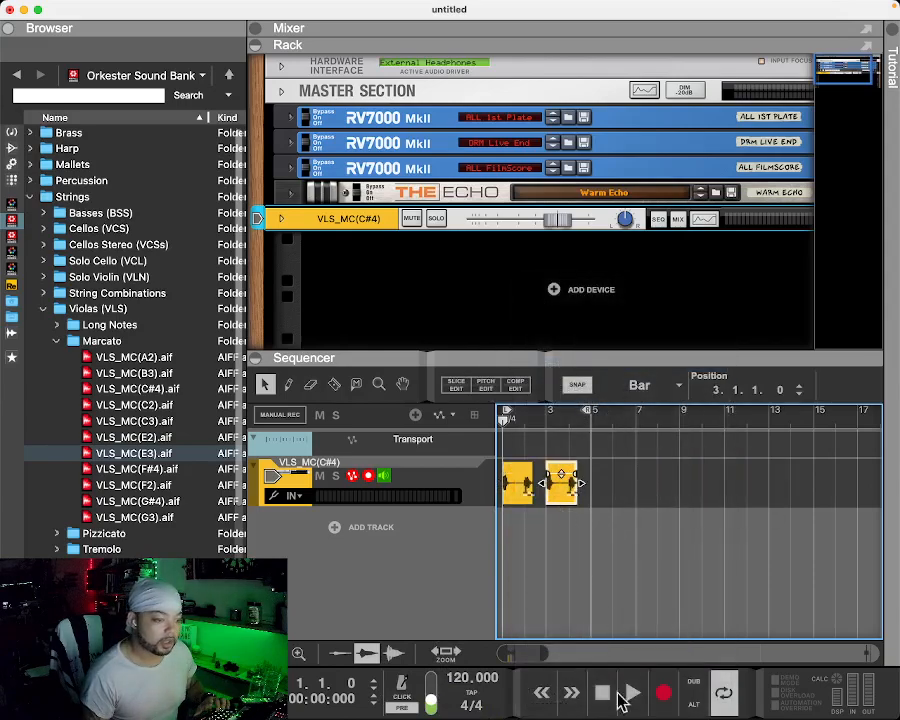
left_click(633, 700)
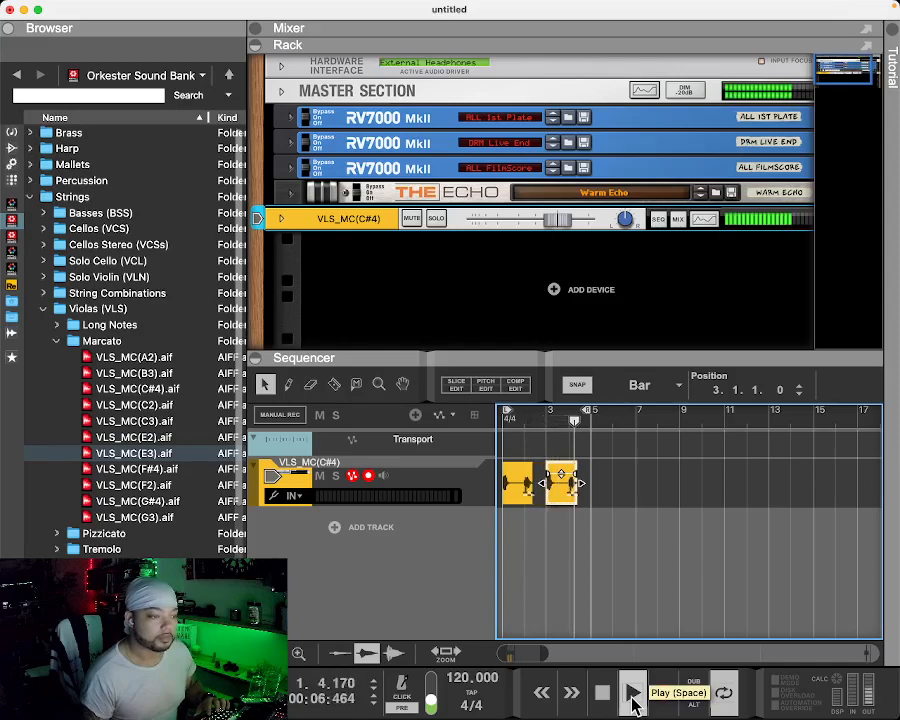
key("space")
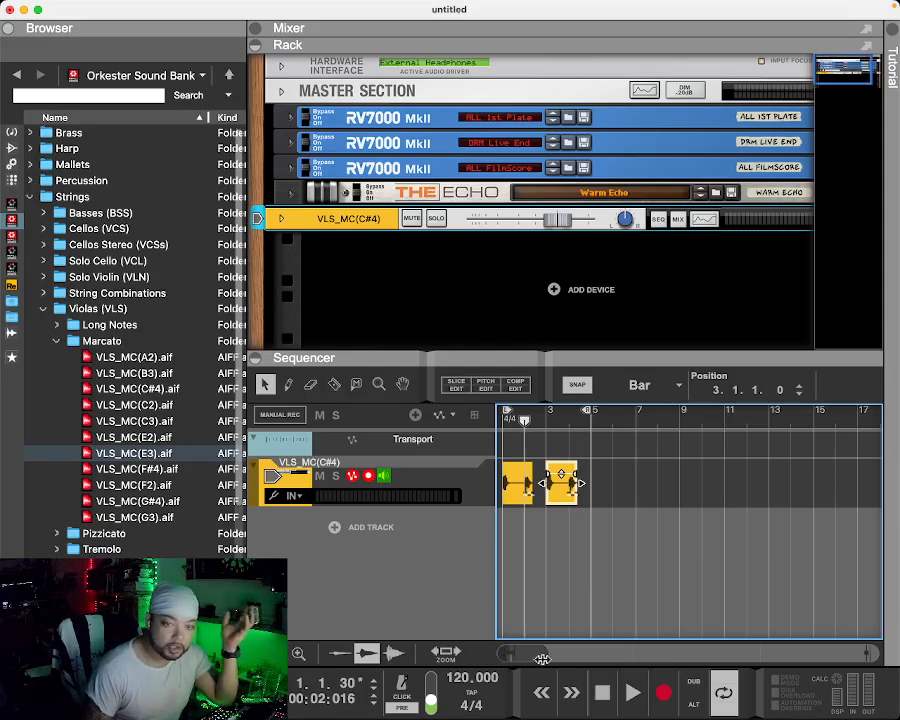
left_click(545, 688)
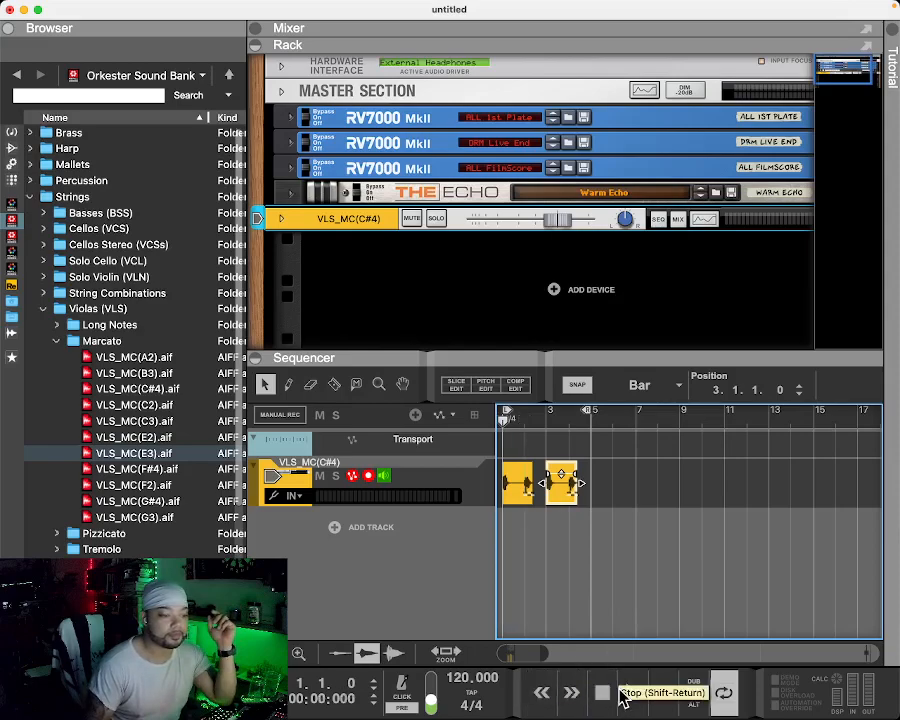
left_click(630, 692)
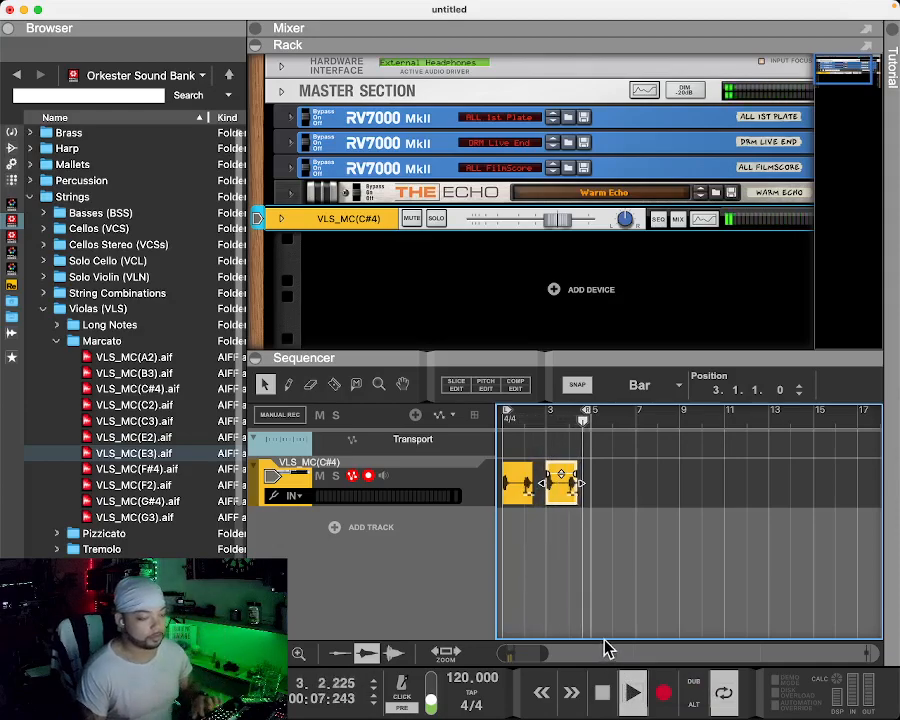
key("space")
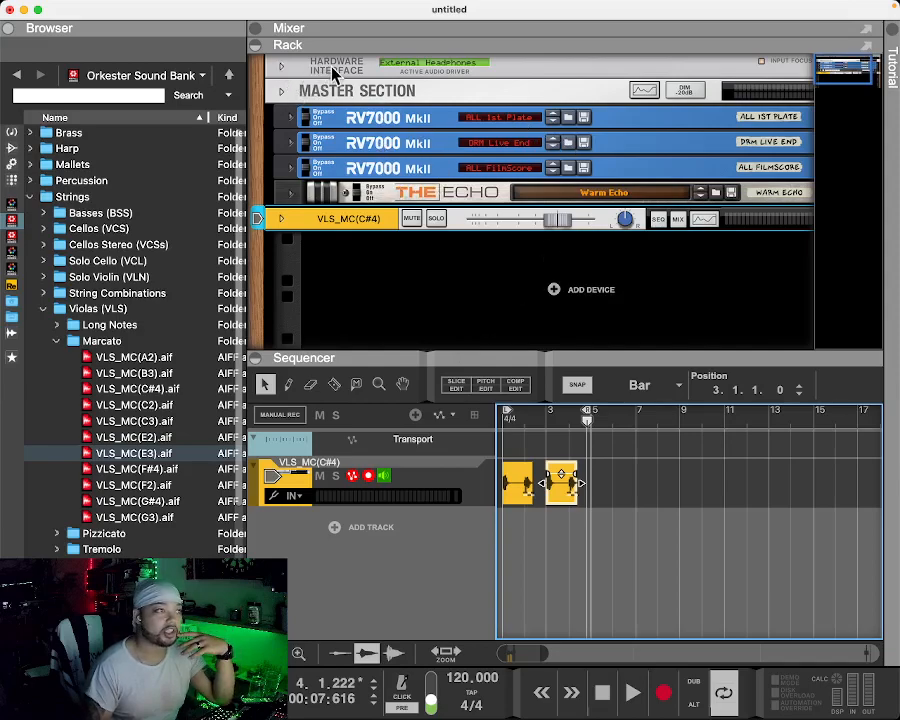
Expand the Rack's Hardware Interface to view its Big Meter, then collapse it
left_click(284, 65)
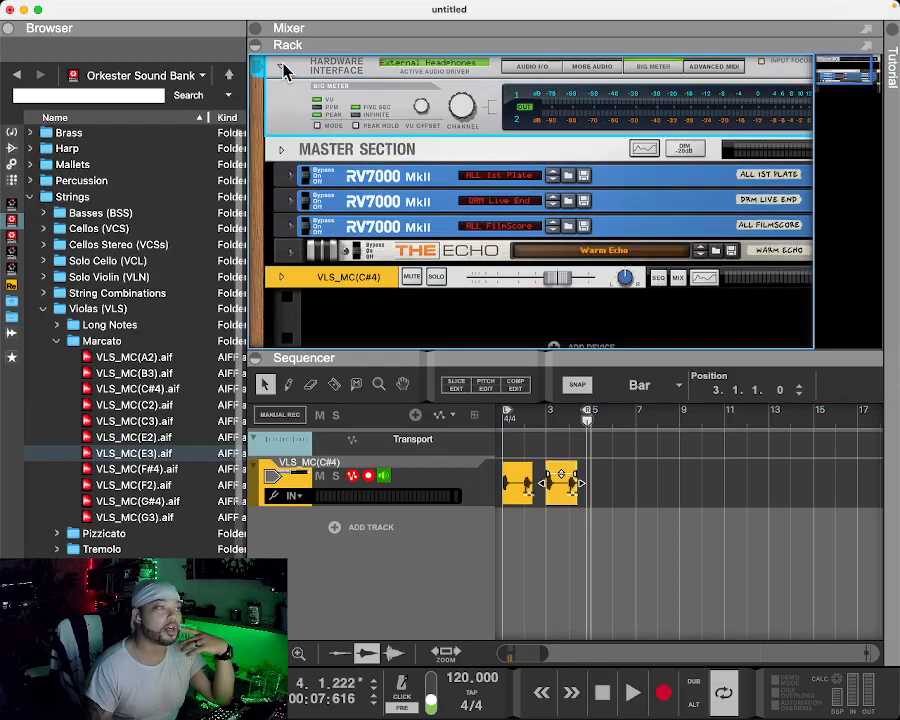
left_click(283, 66)
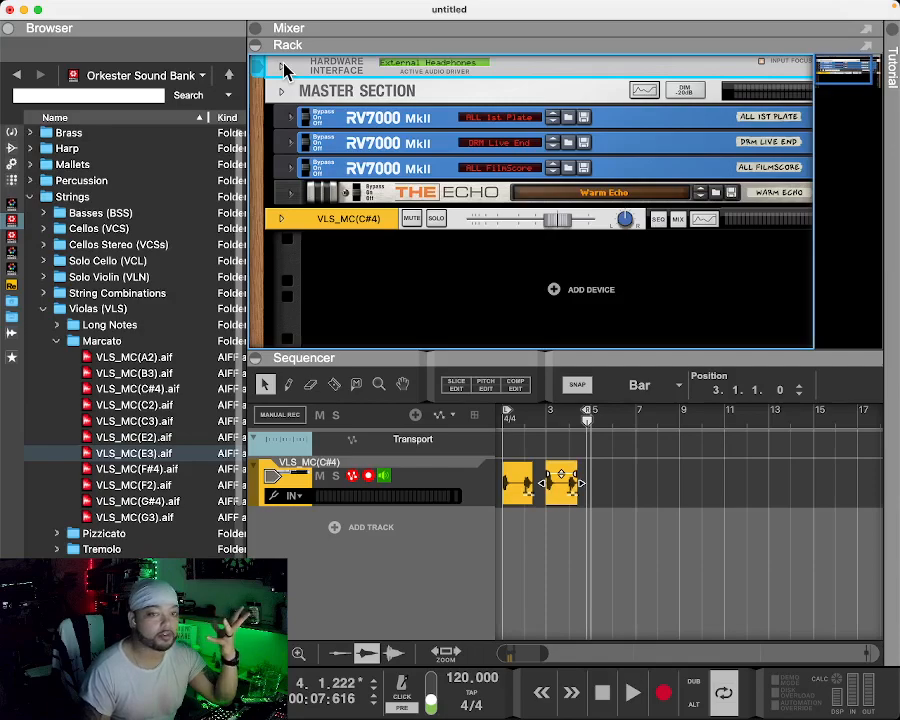
Play the viola clips briefly from the start, and look through the patch and loop folders of the Reason Factory Sound Bank
key("space")
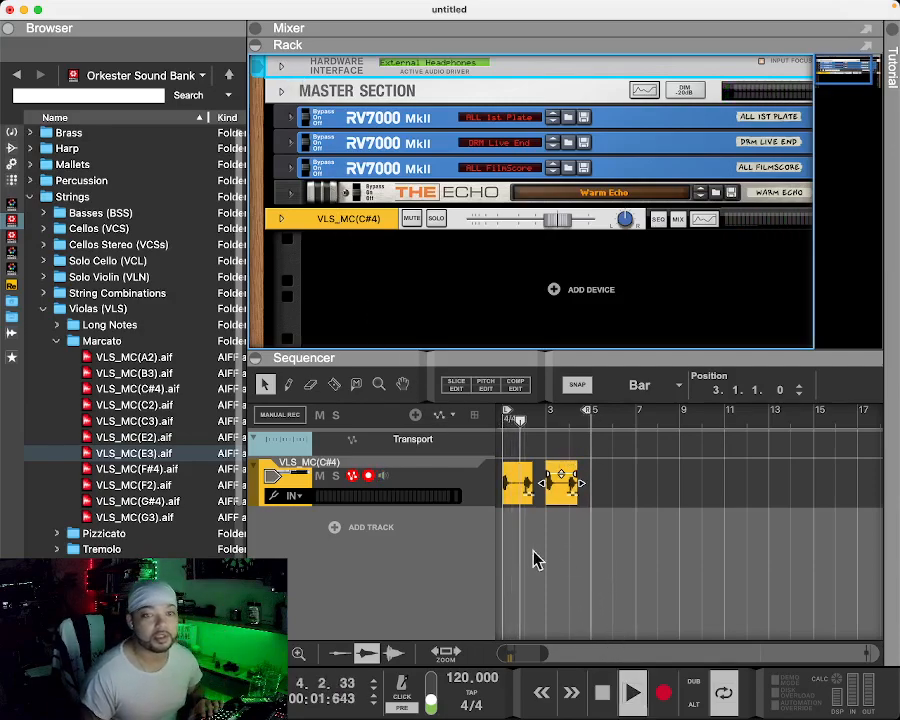
key("space")
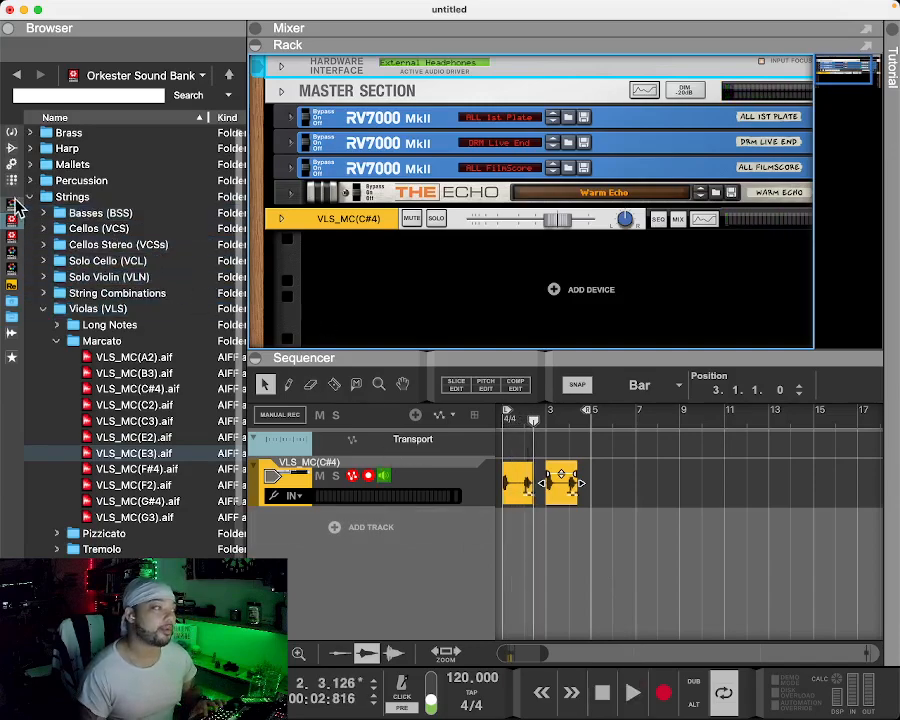
left_click(30, 197)
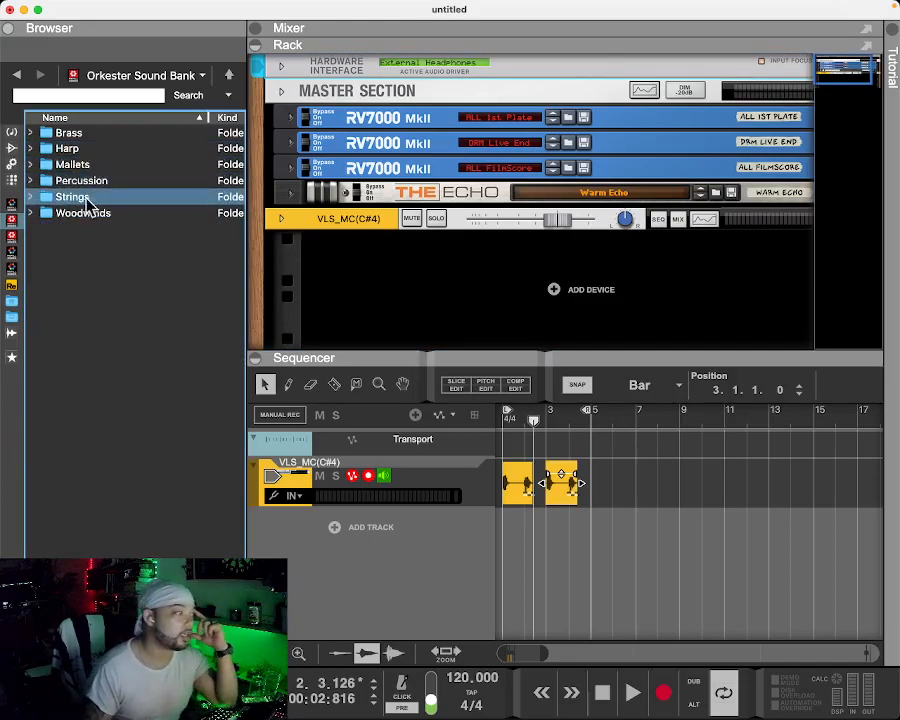
left_click(11, 236)
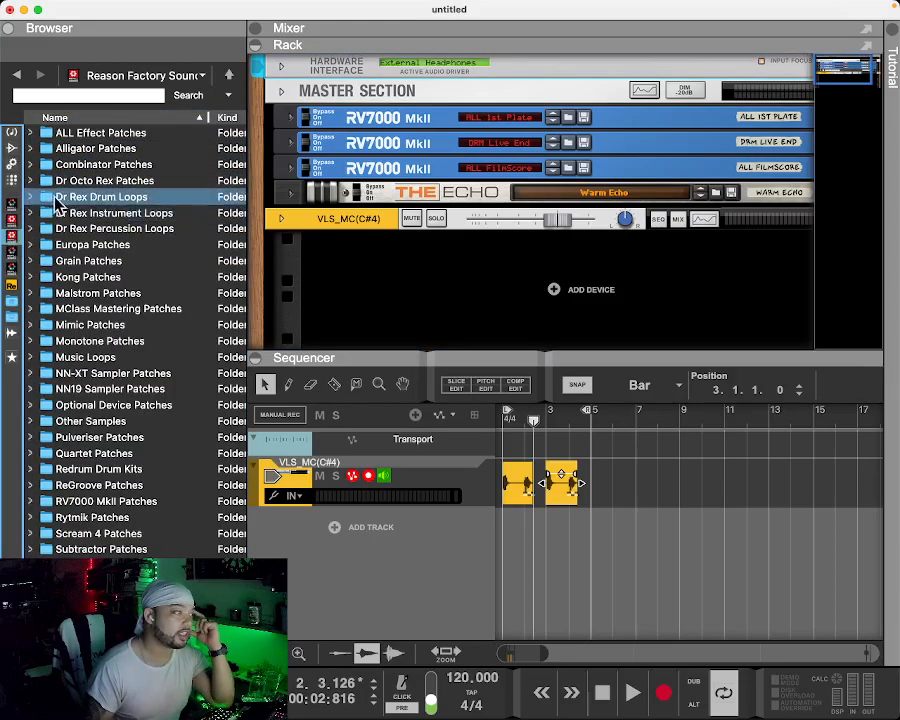
scroll(143, 424, "down", 1)
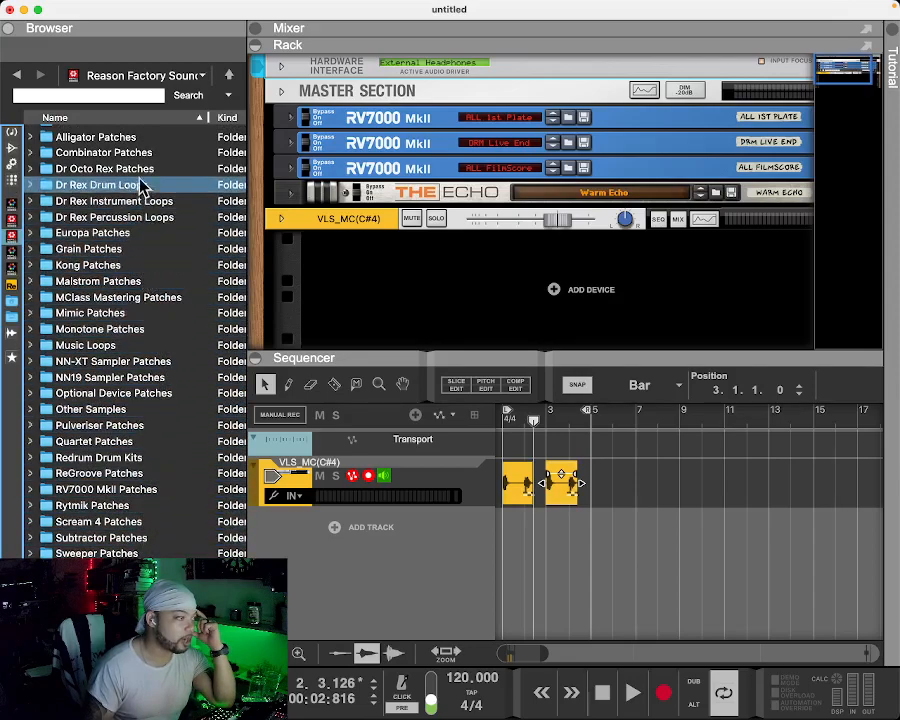
scroll(110, 205, "up", 1)
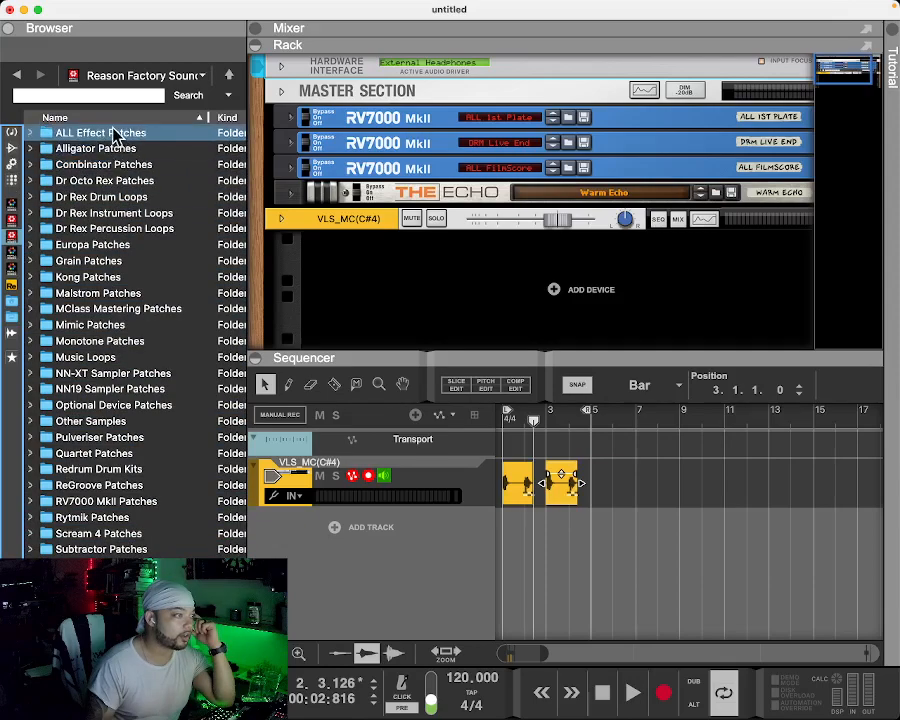
Open the Reason Drum Supply sounds and expand the 7. Claps folder to list its clap samples
left_click(12, 253)
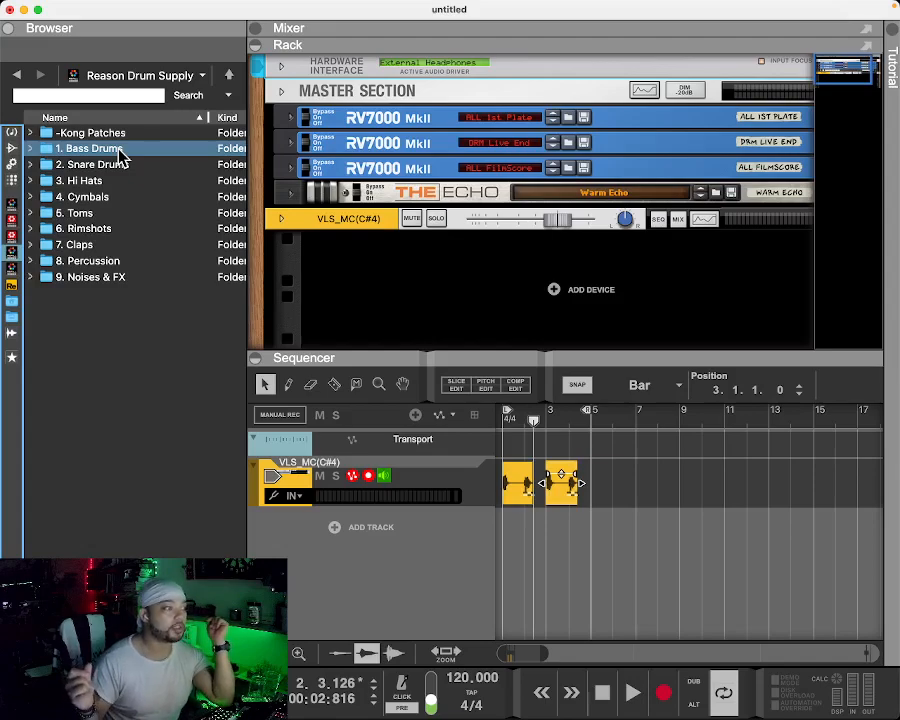
left_click(38, 246)
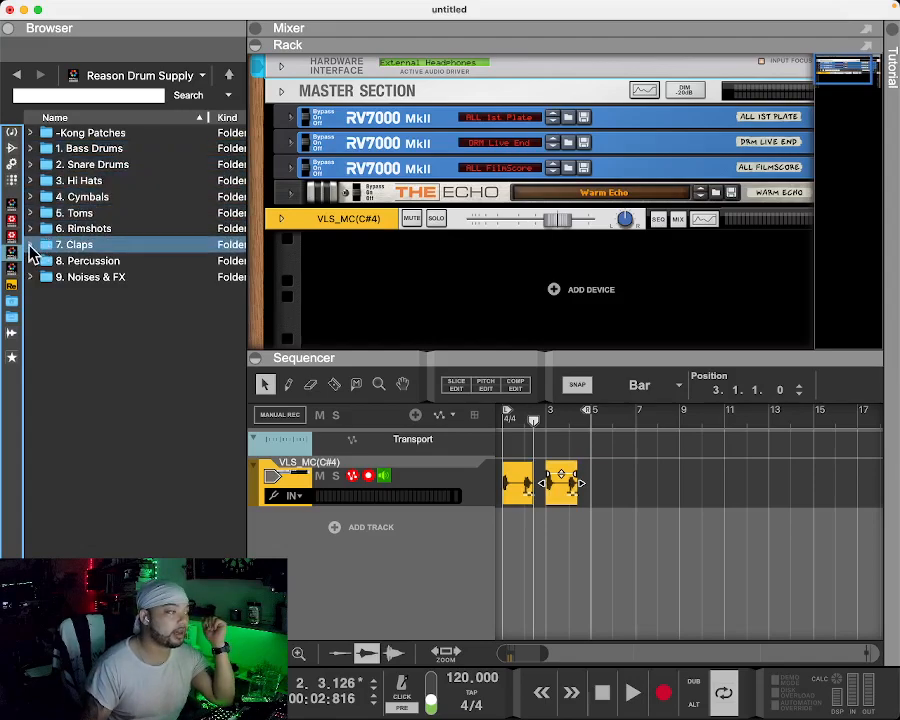
double_click(38, 246)
left_click(182, 214)
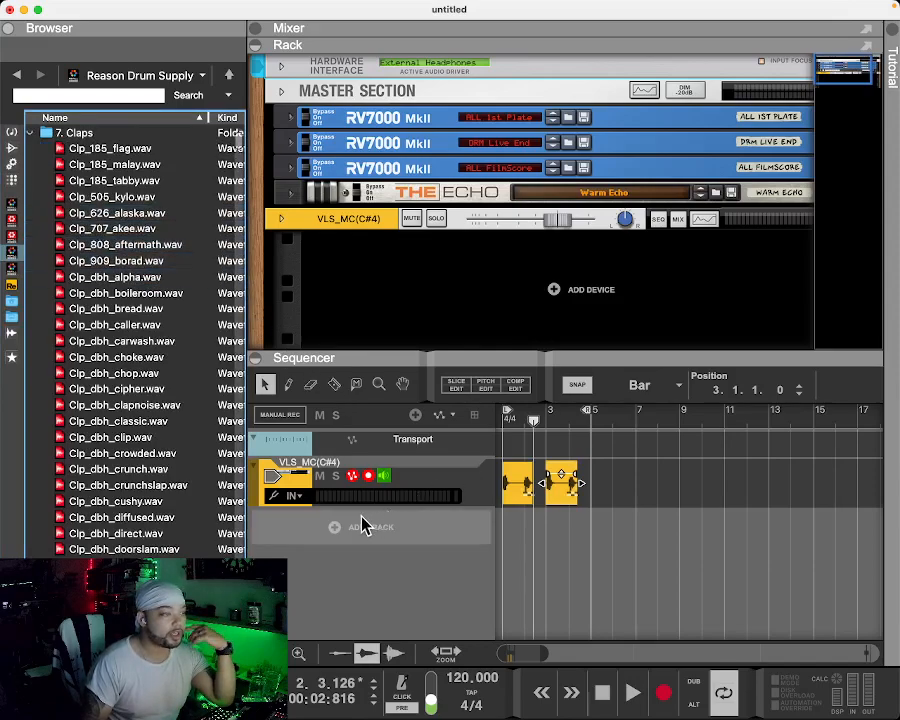
Rename the viola audio track as String
double_click(311, 463)
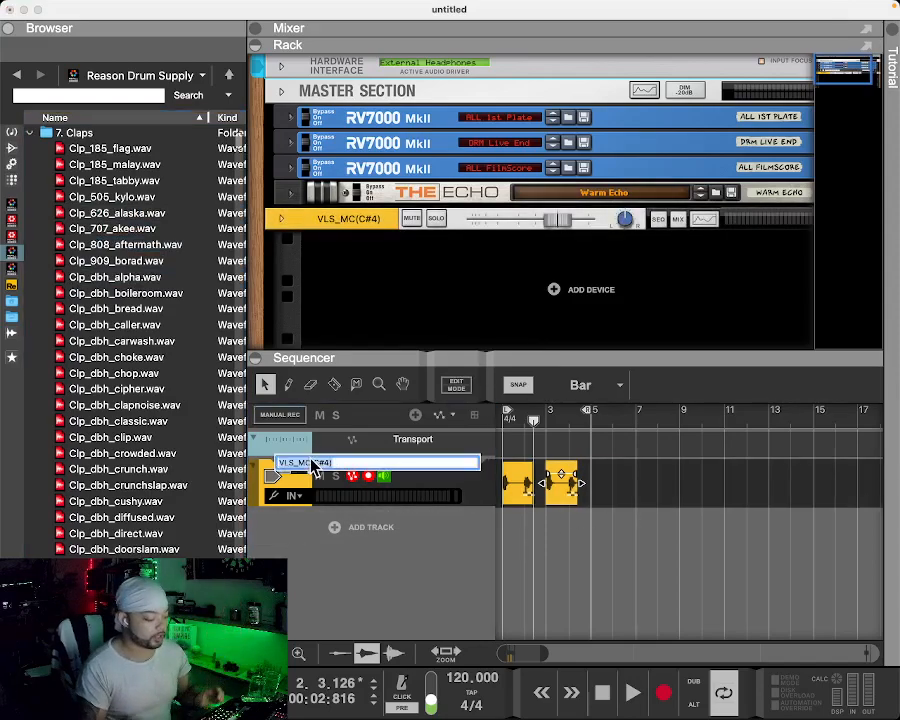
type("String")
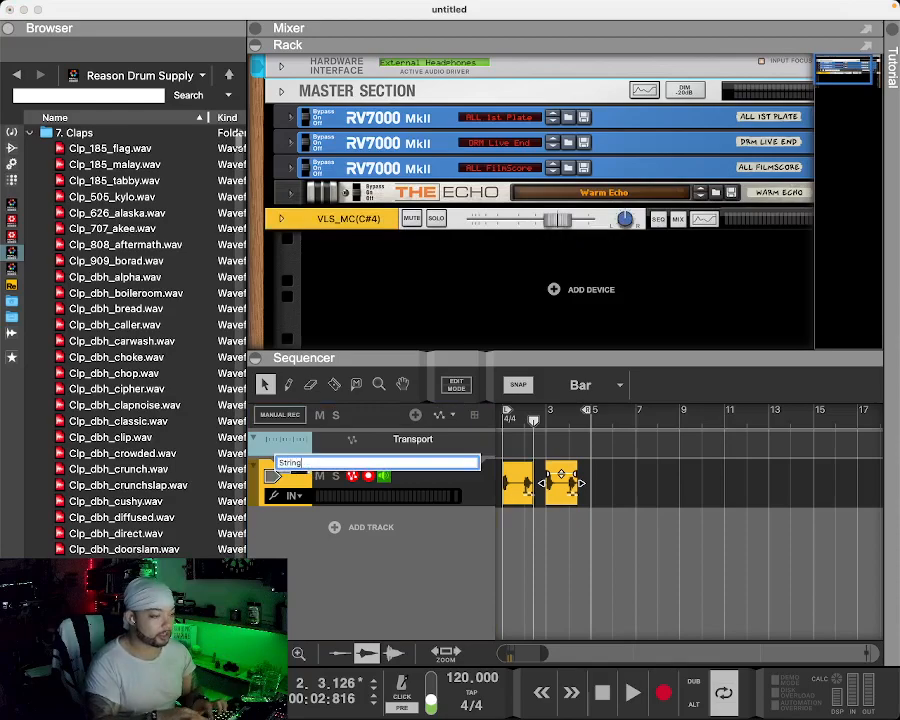
key("Return")
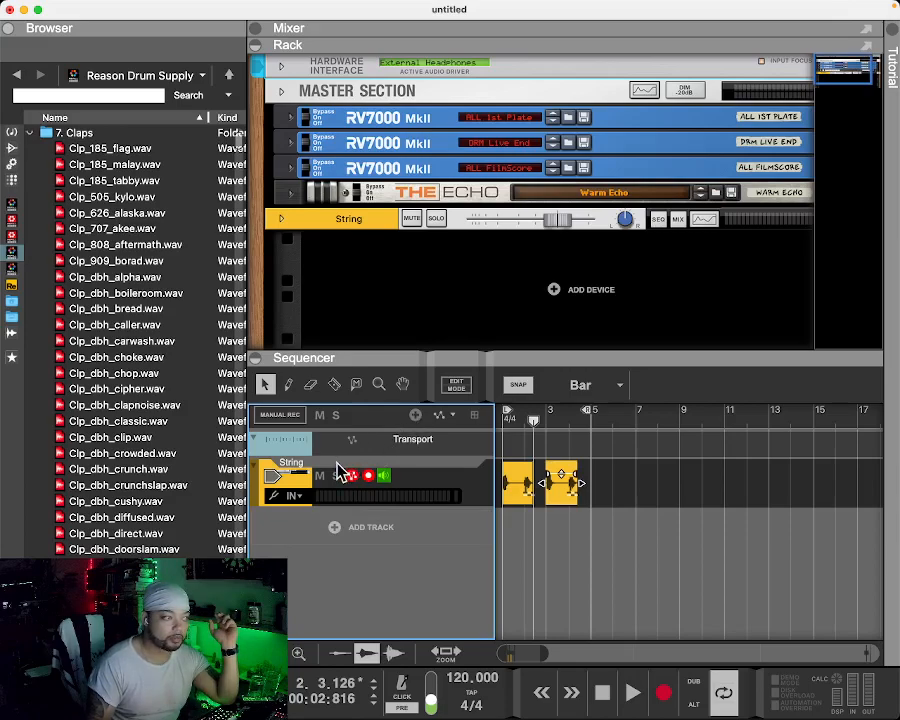
Add the Clp_dbh_carwash.wav clap sample to the String track and move its clip two bars along, to the end of the second viola clip
left_click(337, 538)
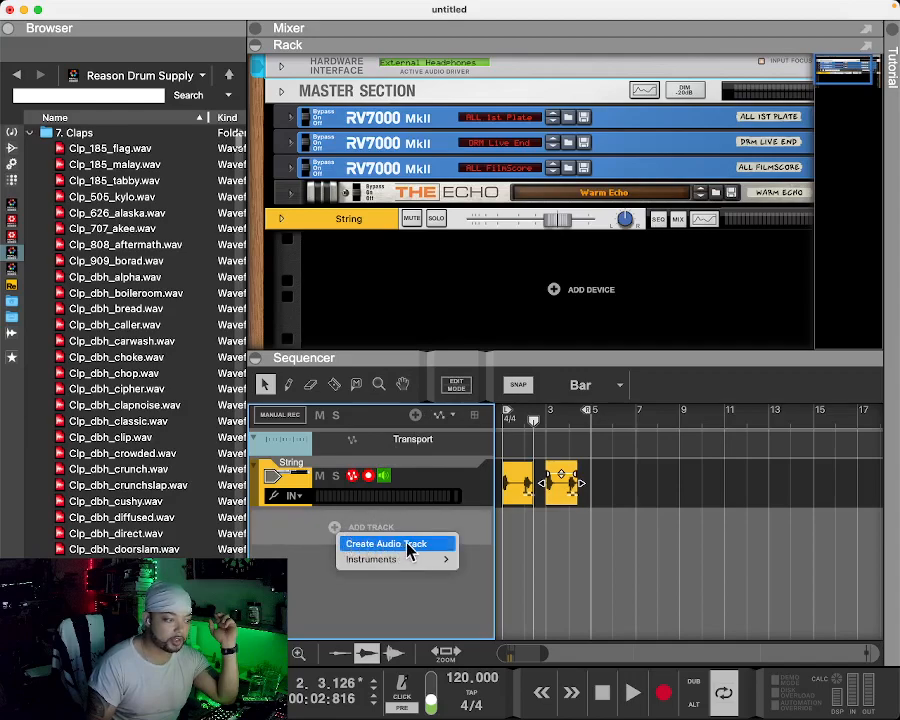
left_click(289, 569)
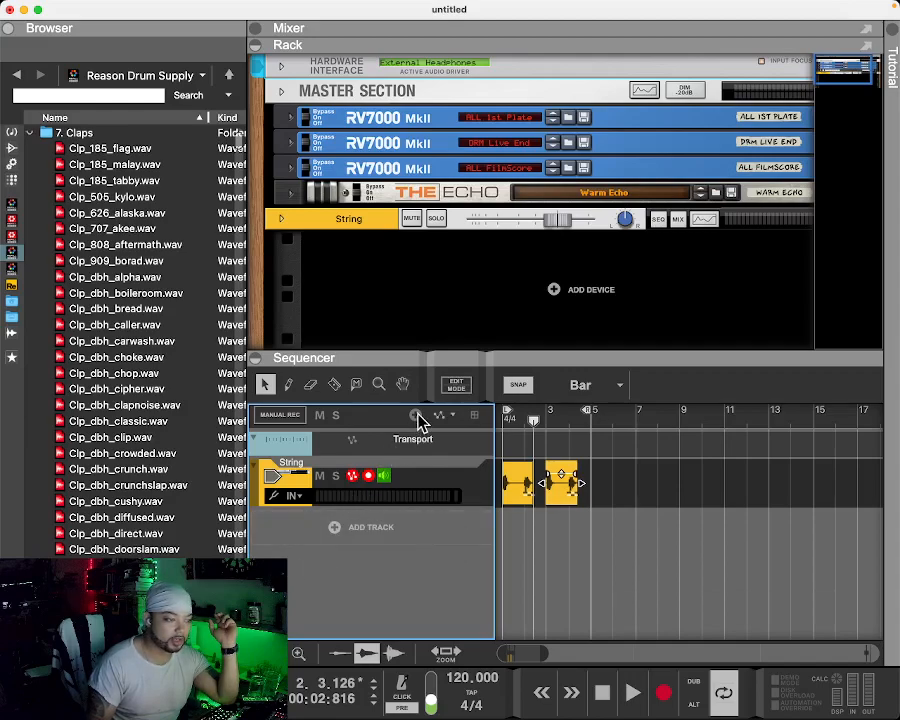
left_click(150, 341)
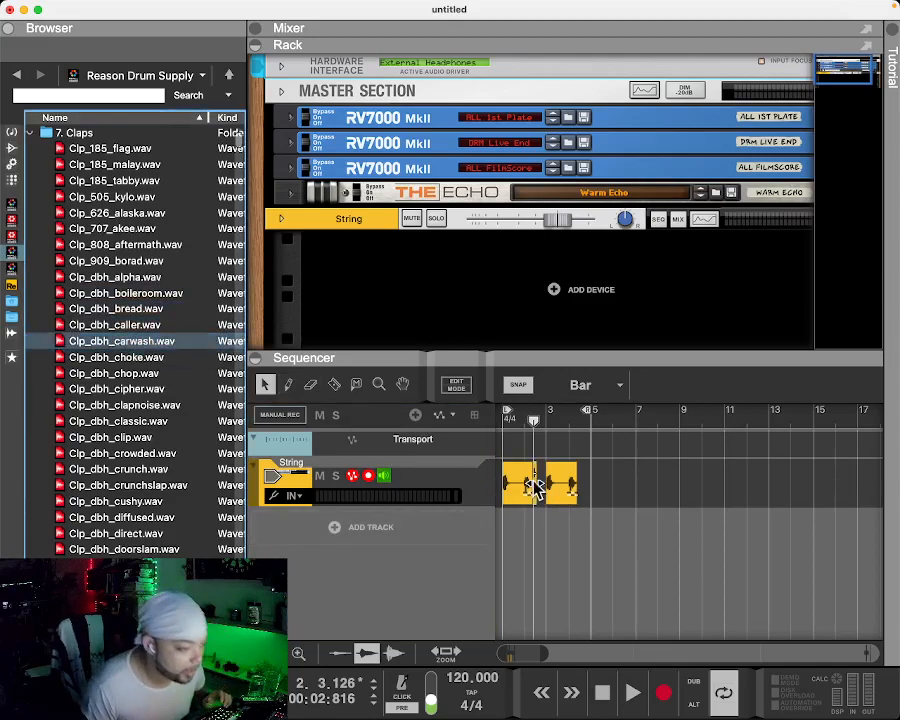
left_click(537, 487)
left_click_drag(537, 487, 580, 487)
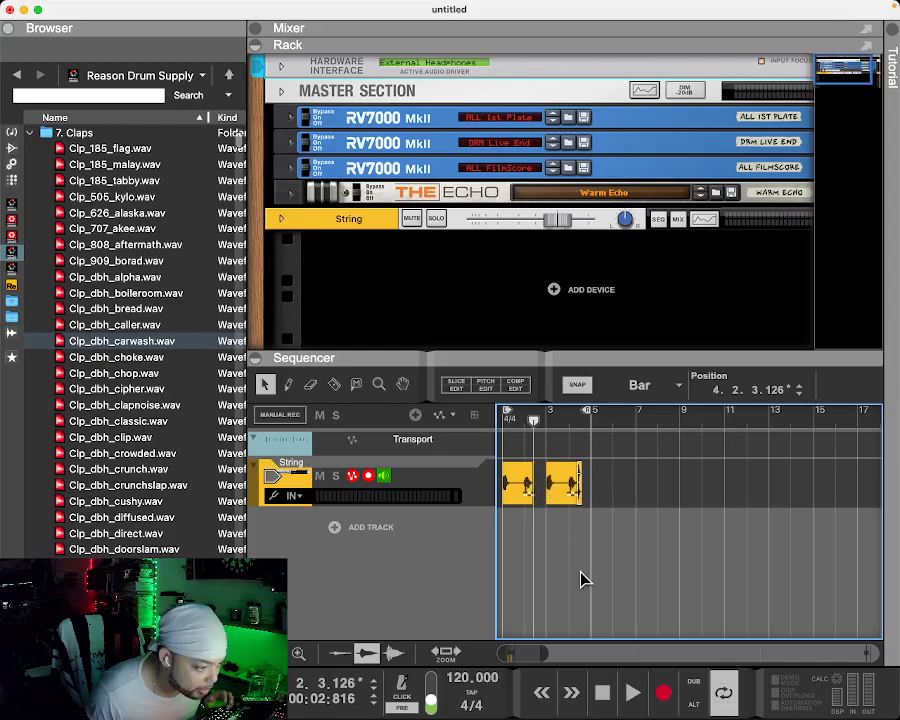
Create a new audio track and move the clap clip from the String track to bar 2 of it
left_click(336, 528)
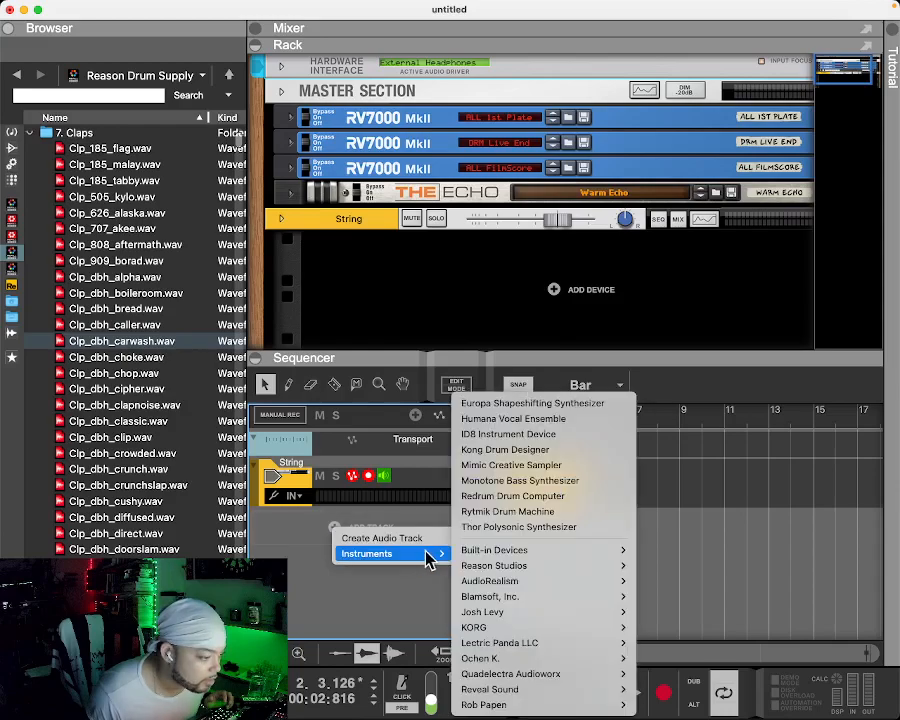
left_click(448, 539)
left_click_drag(600, 480, 557, 529)
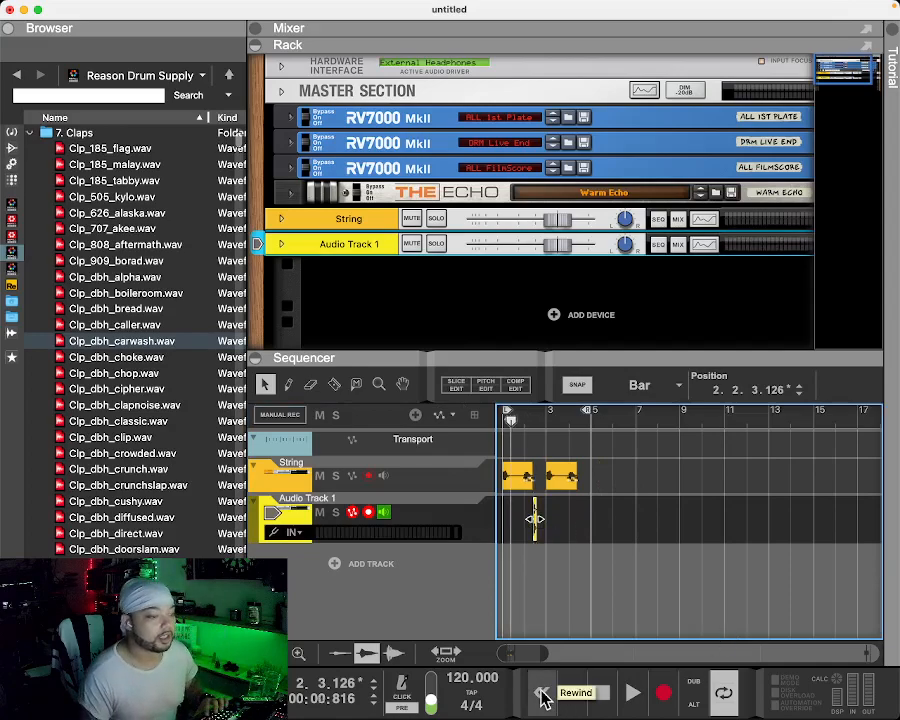
Play the strings together with the clap in bar 2 from the start of the song, and stop
left_click(541, 692)
left_click(630, 695)
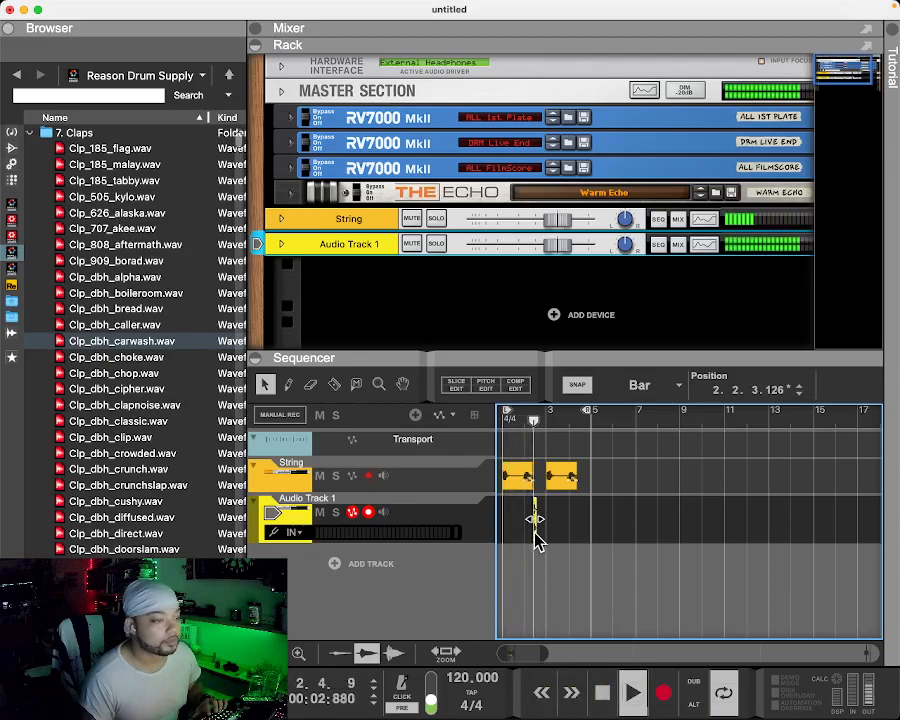
key("space")
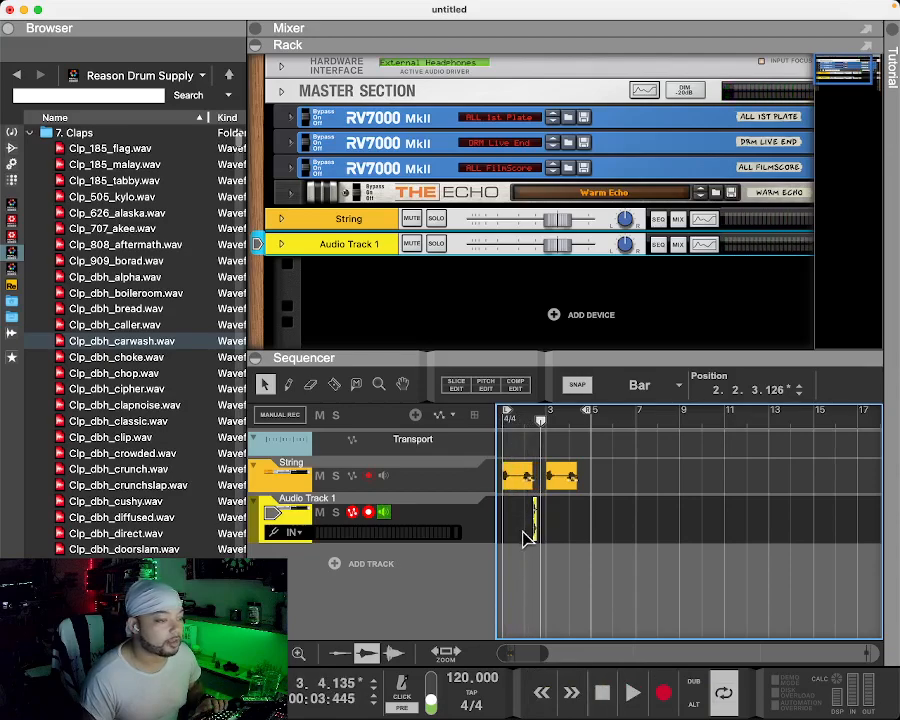
Move the clap clip one bar earlier, into bar 1, and play it with the strings from the start
left_click_drag(533, 532, 510, 536)
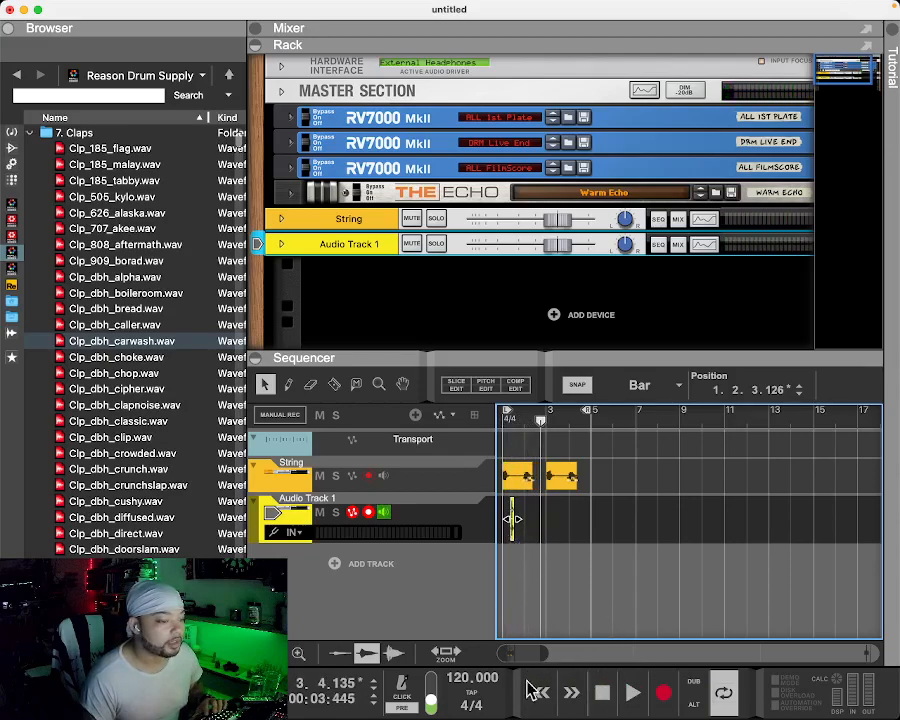
left_click(538, 693)
left_click(630, 690)
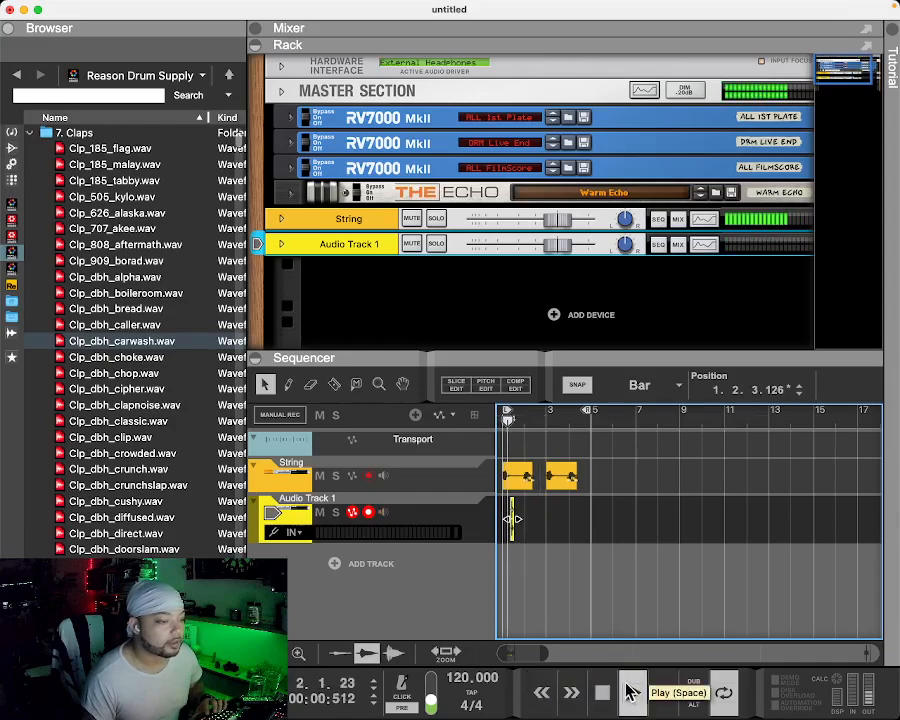
left_click(600, 692)
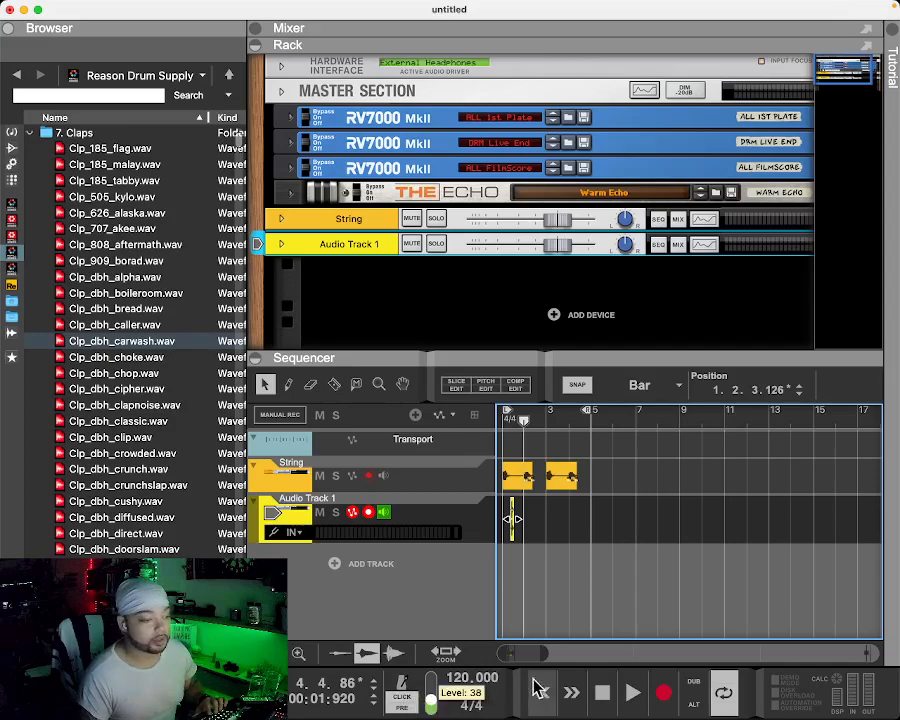
Shorten the loop to about bar 1 and replay the strings and clap from the start with the metronome click on
left_click(628, 692)
key("space")
left_click(543, 694)
left_click(543, 694)
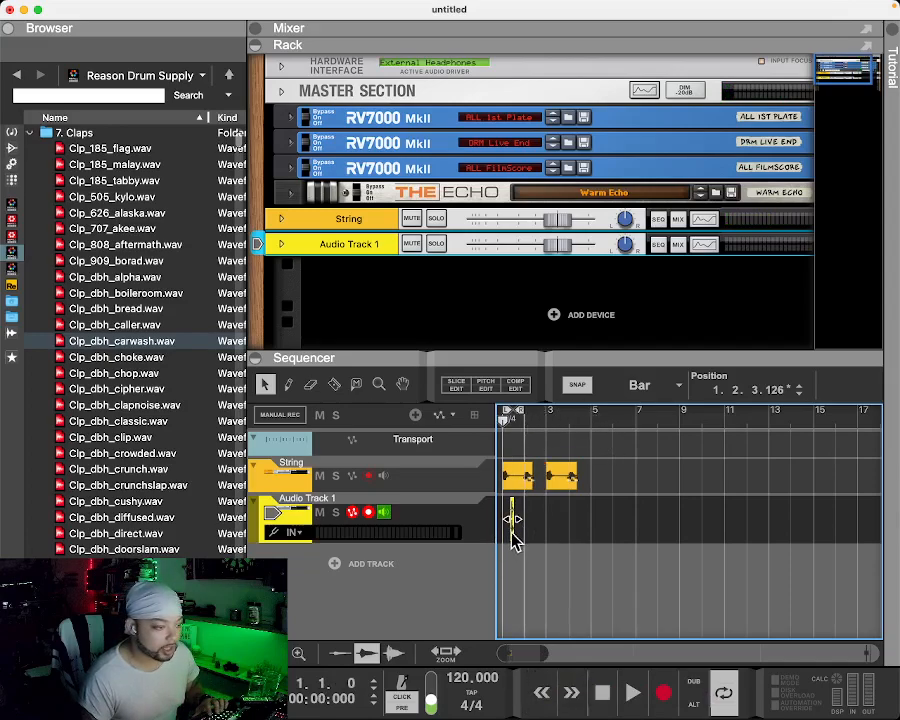
left_click(630, 690)
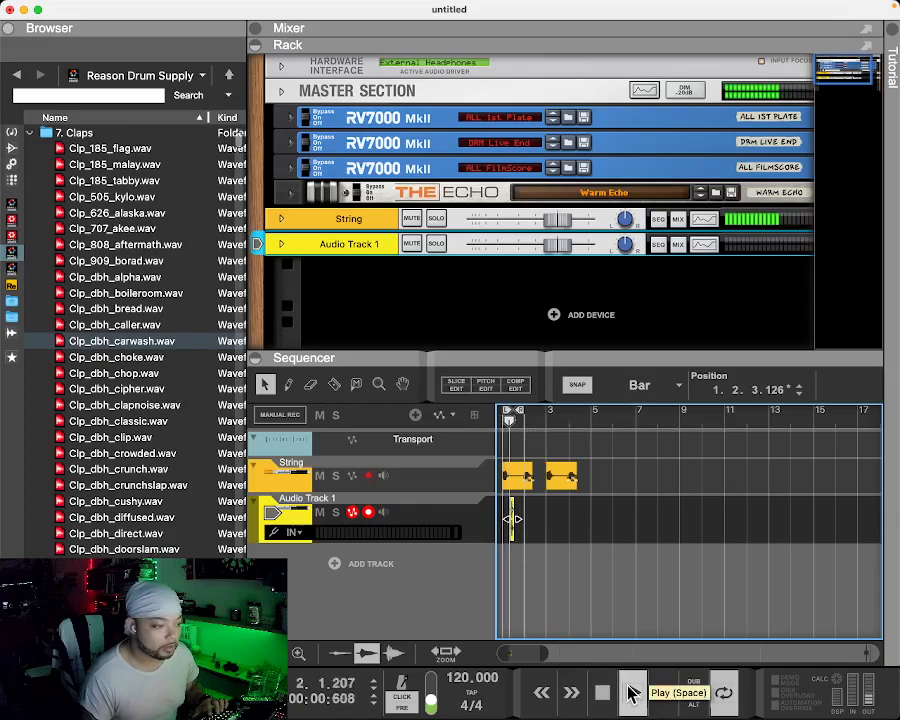
left_click(602, 692)
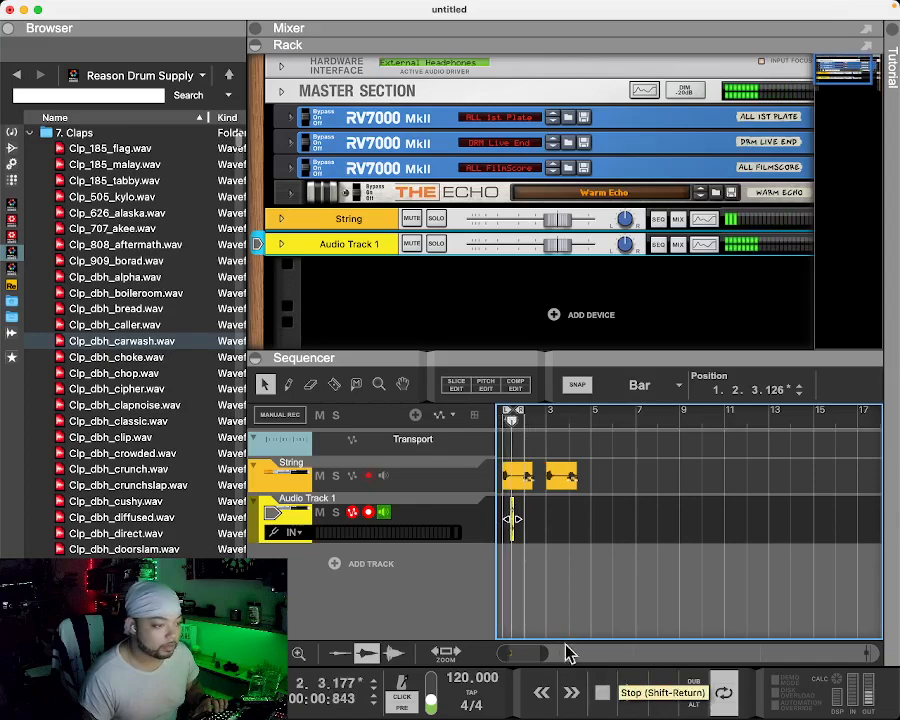
Set the snap value to 1/32, move the clap clip to the second beat of bar 1 and replay the loop from the start
left_click(514, 535)
left_click(511, 533)
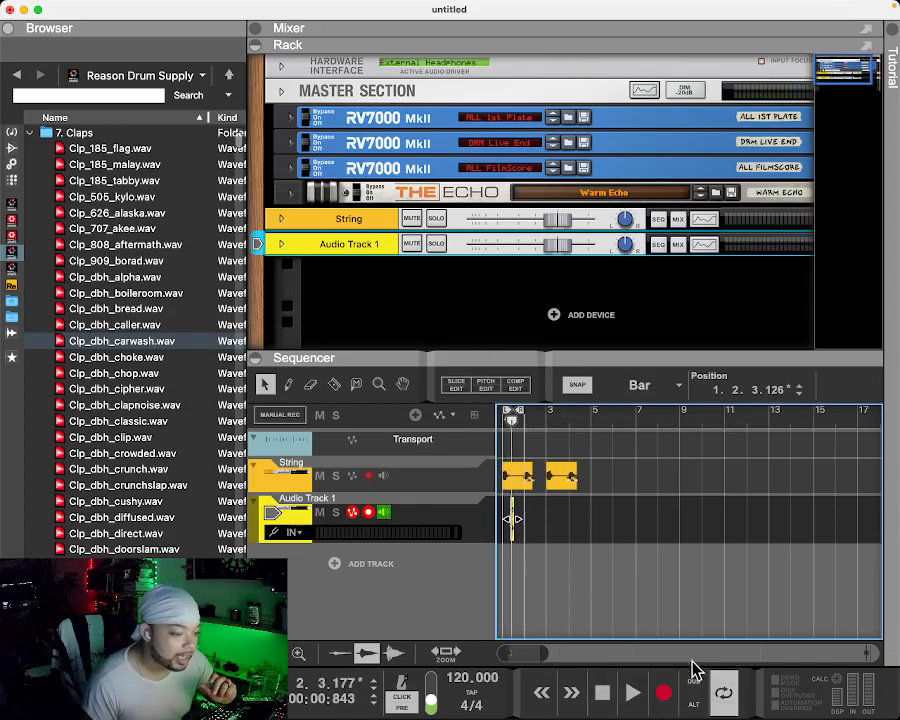
left_click_drag(547, 655, 480, 660)
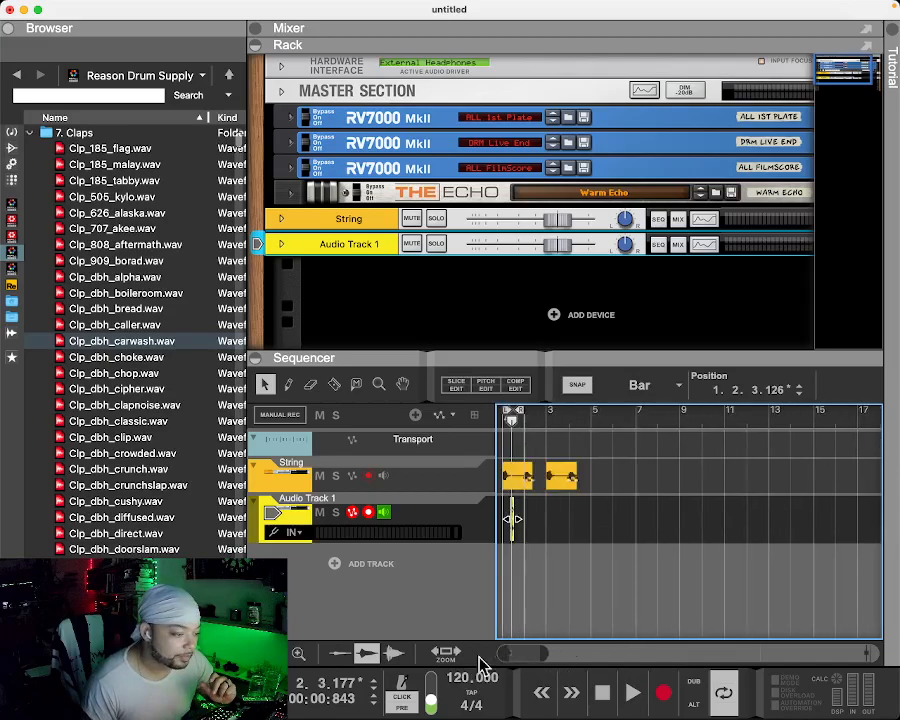
left_click_drag(544, 655, 521, 655)
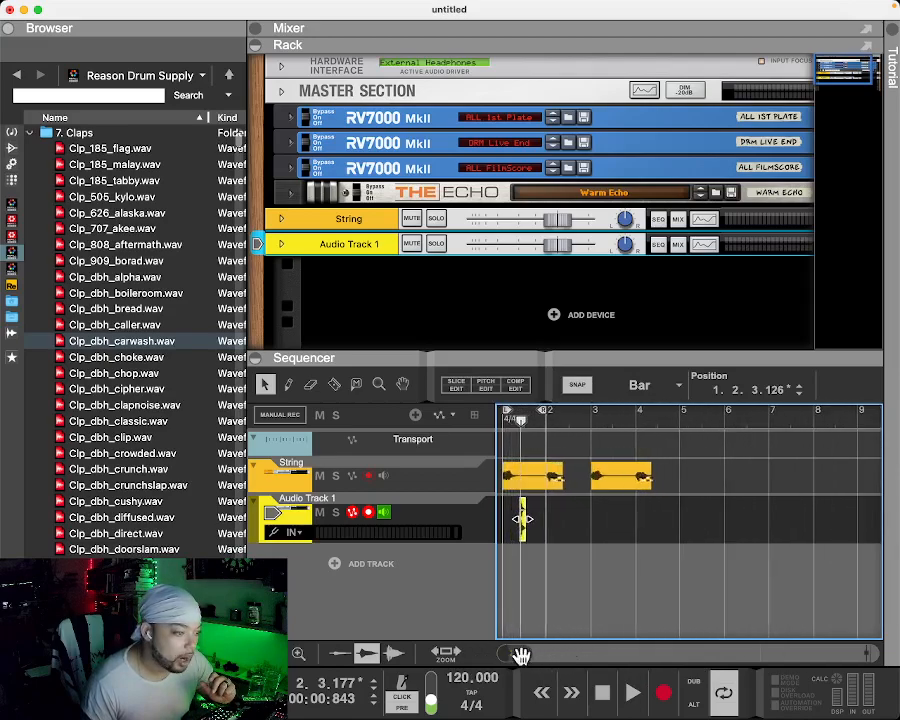
left_click(668, 396)
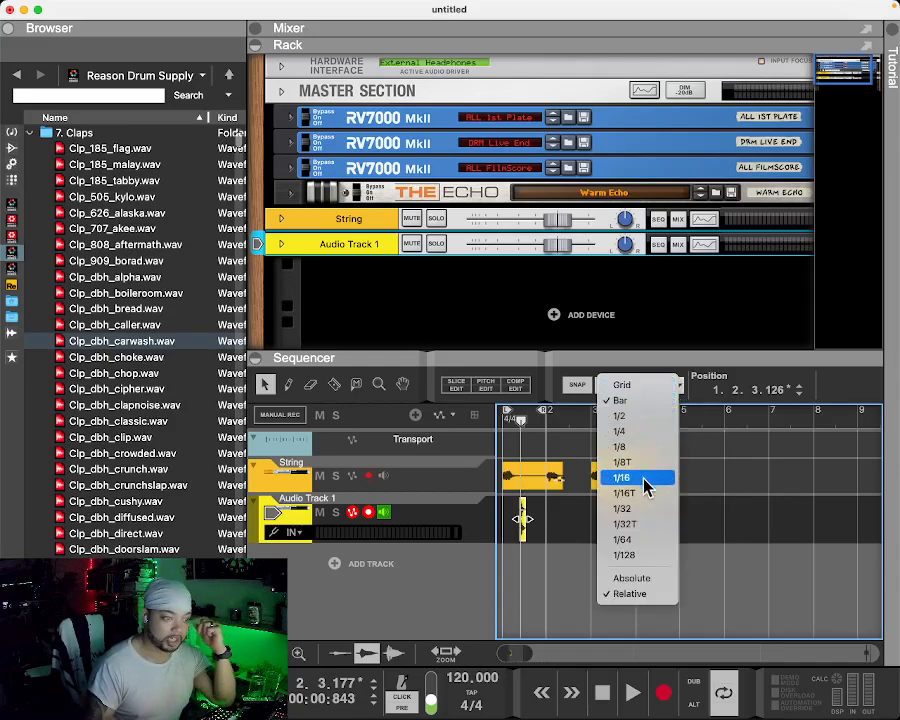
left_click(645, 510)
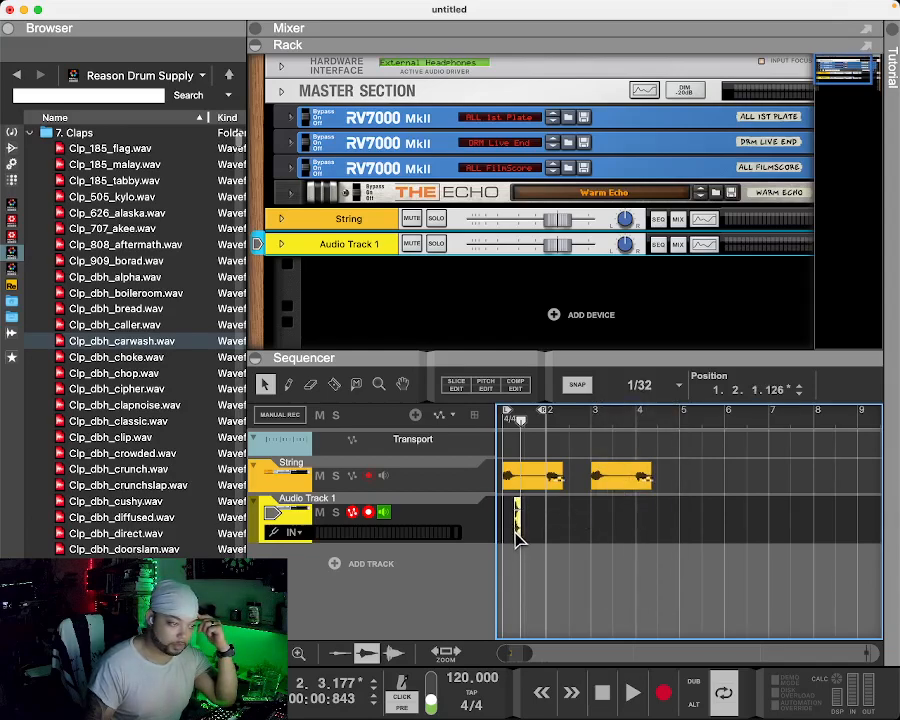
left_click(541, 692)
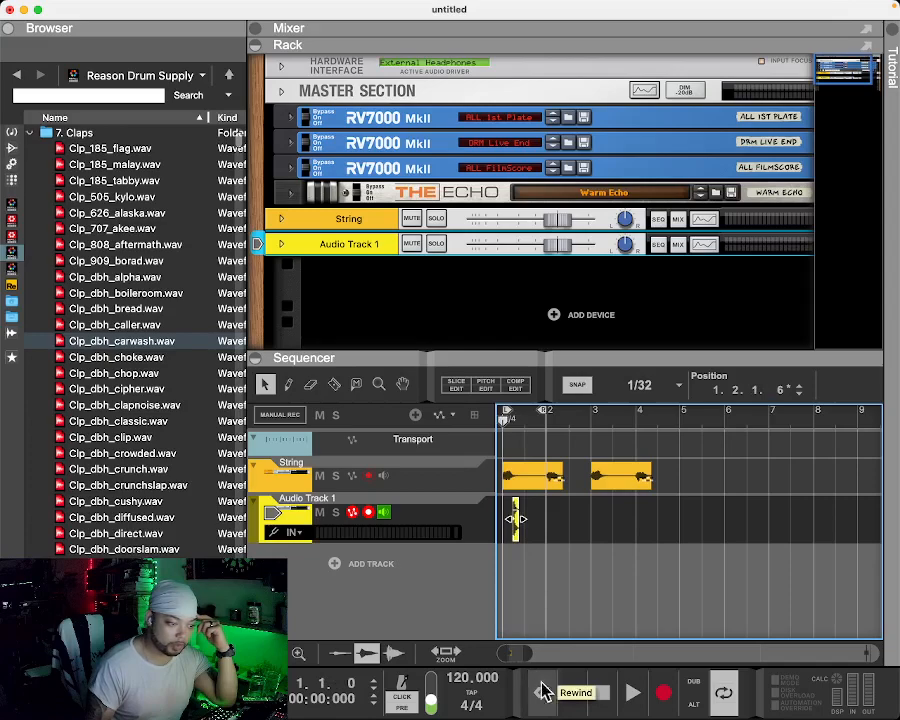
left_click(634, 690)
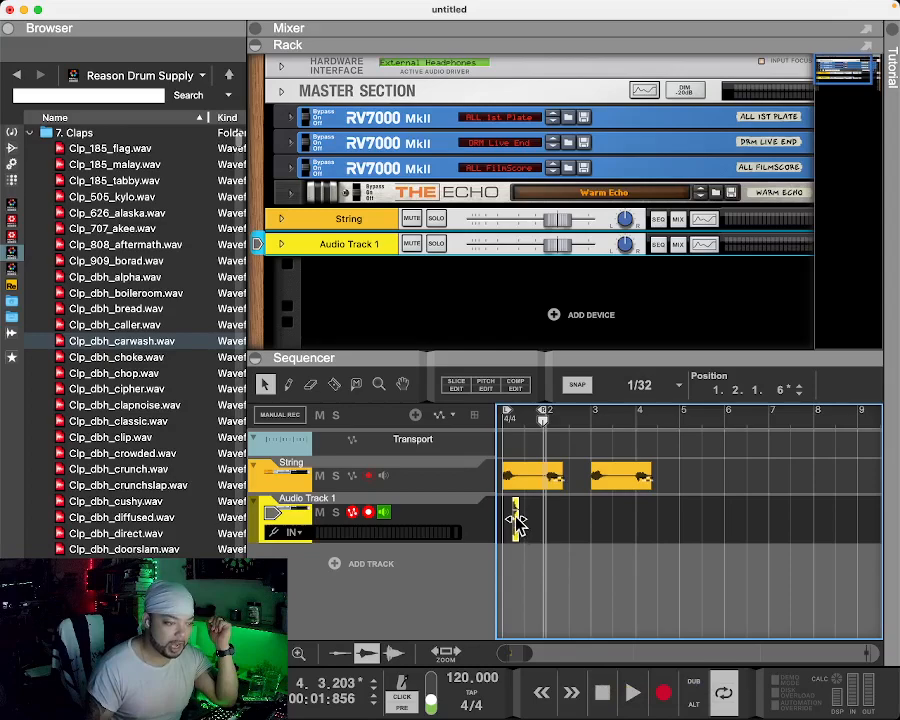
Duplicate the clap clip and place the copy near the end of bar 1, at position 1. 4. 3. 126
right_click(517, 519)
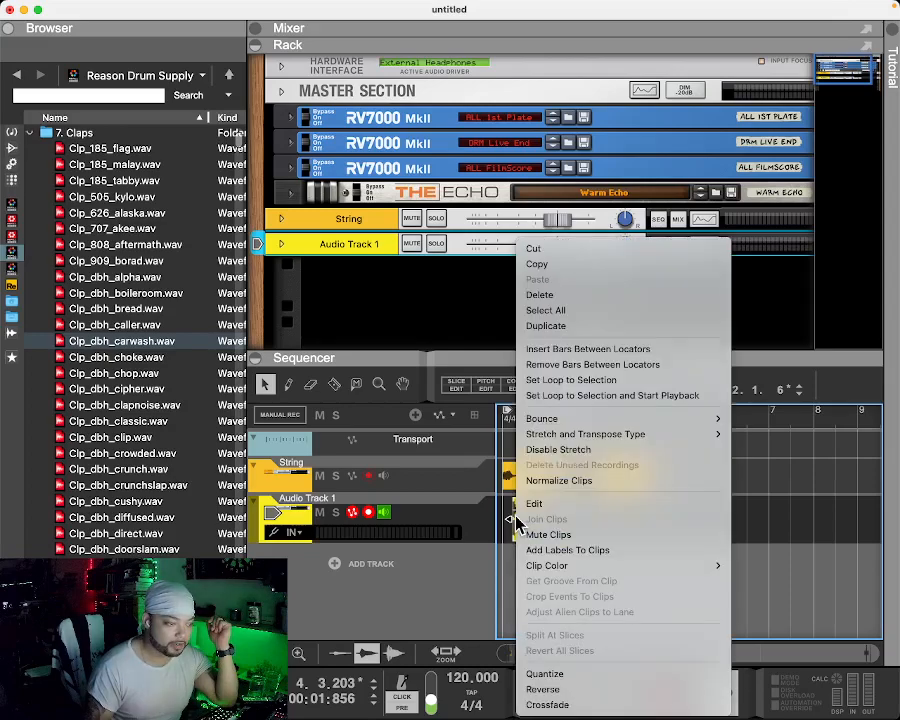
left_click(573, 325)
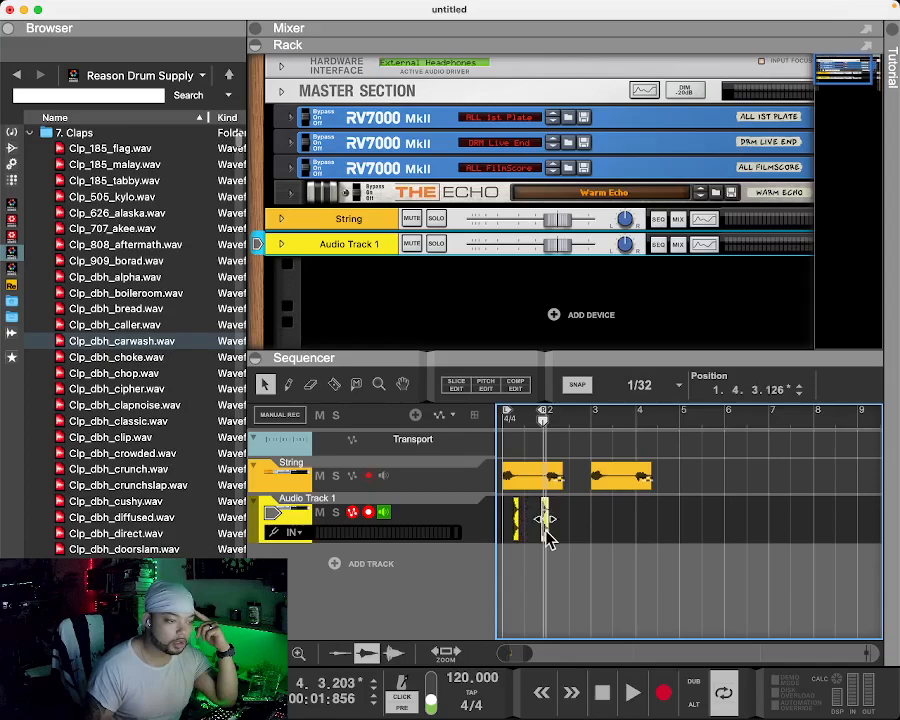
Play the loop from the start, move the second clap clip earlier to position 1. 4. 1. 6 and replay it
left_click(545, 700)
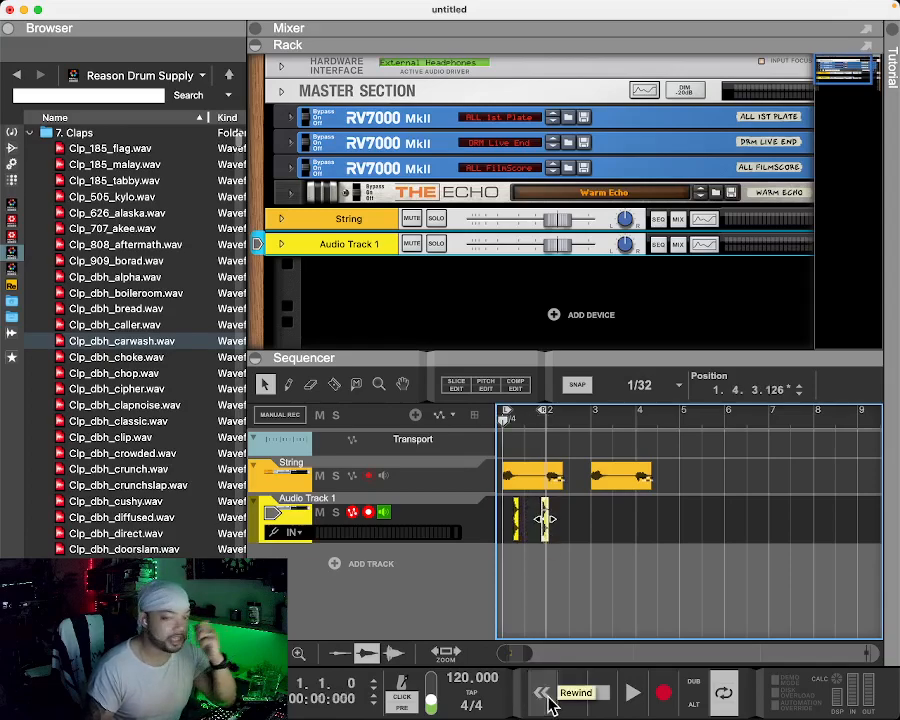
left_click(627, 700)
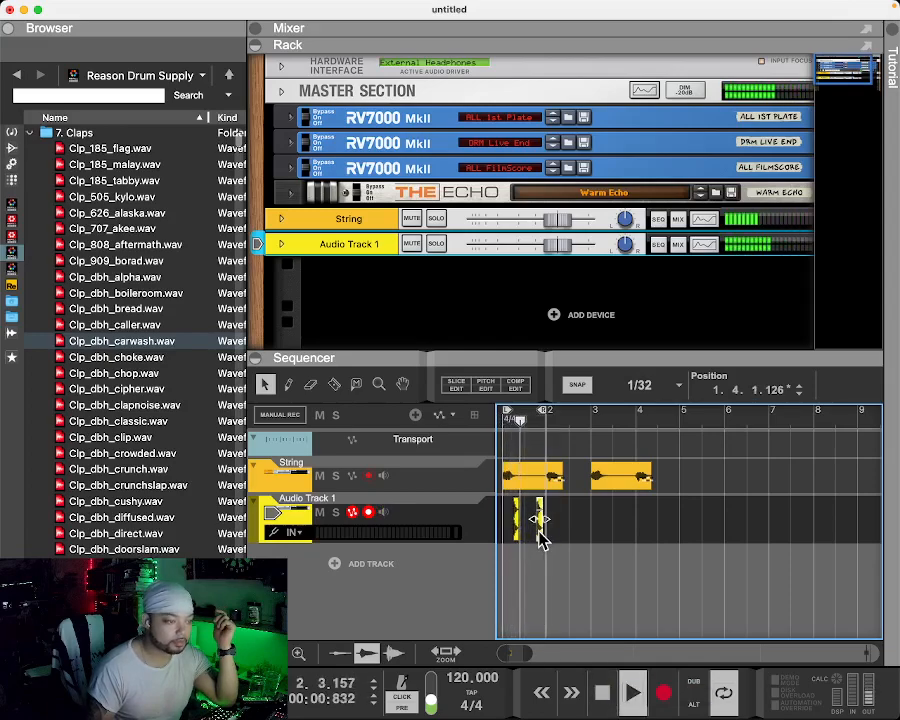
left_click_drag(539, 531, 537, 532)
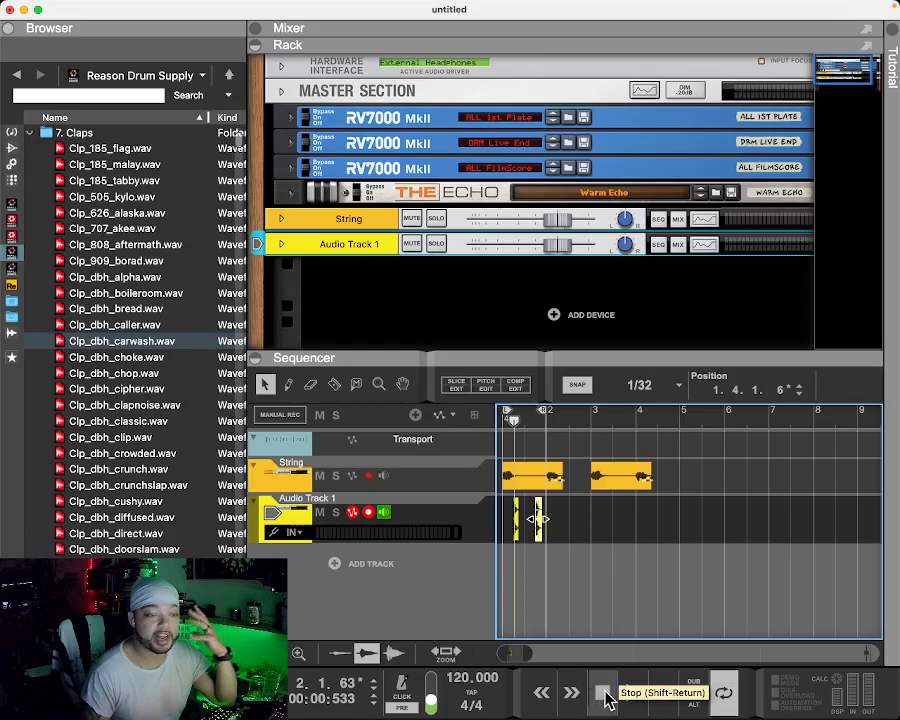
left_click(633, 697)
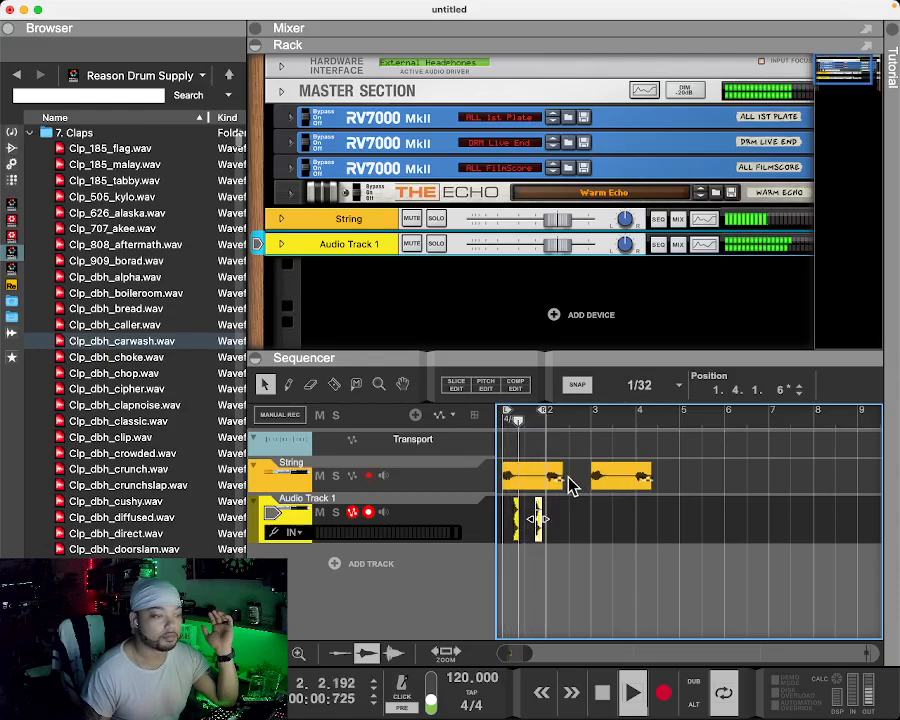
left_click(567, 496)
left_click_drag(565, 489, 479, 543)
right_click(525, 467)
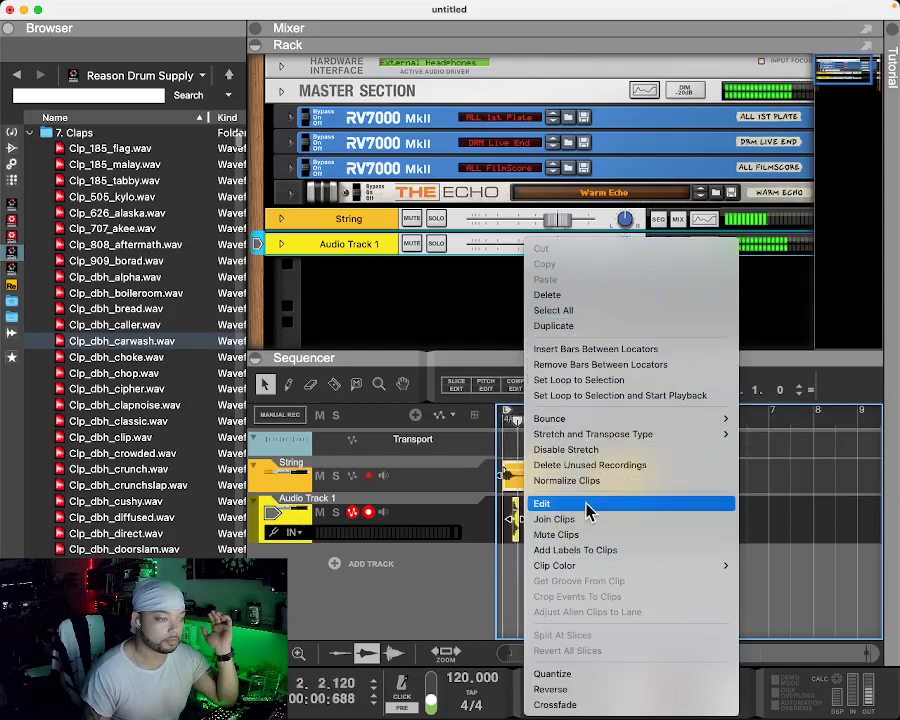
left_click(790, 528)
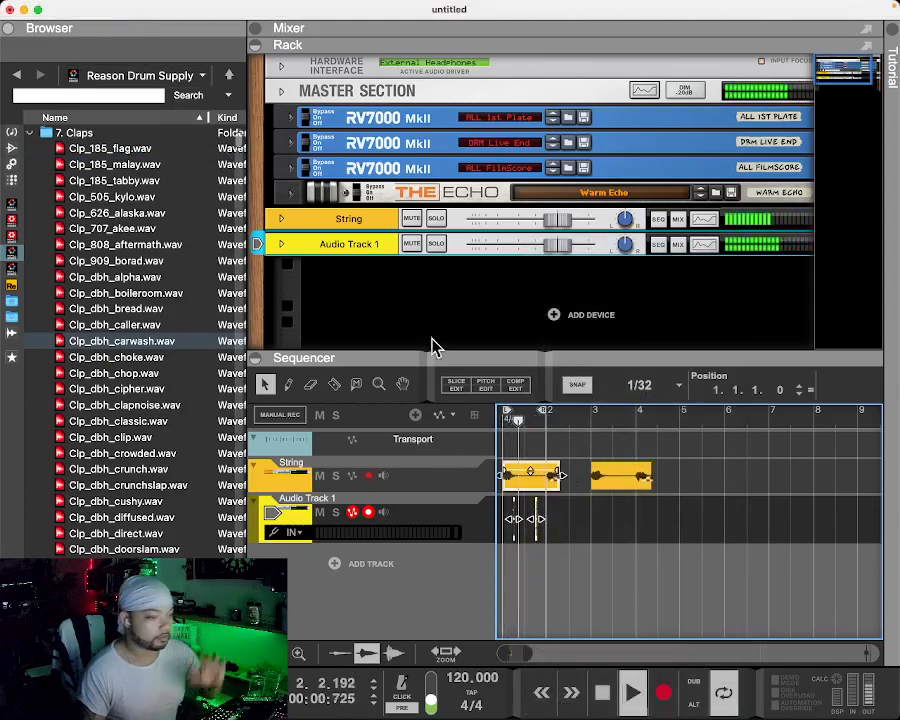
key("space")
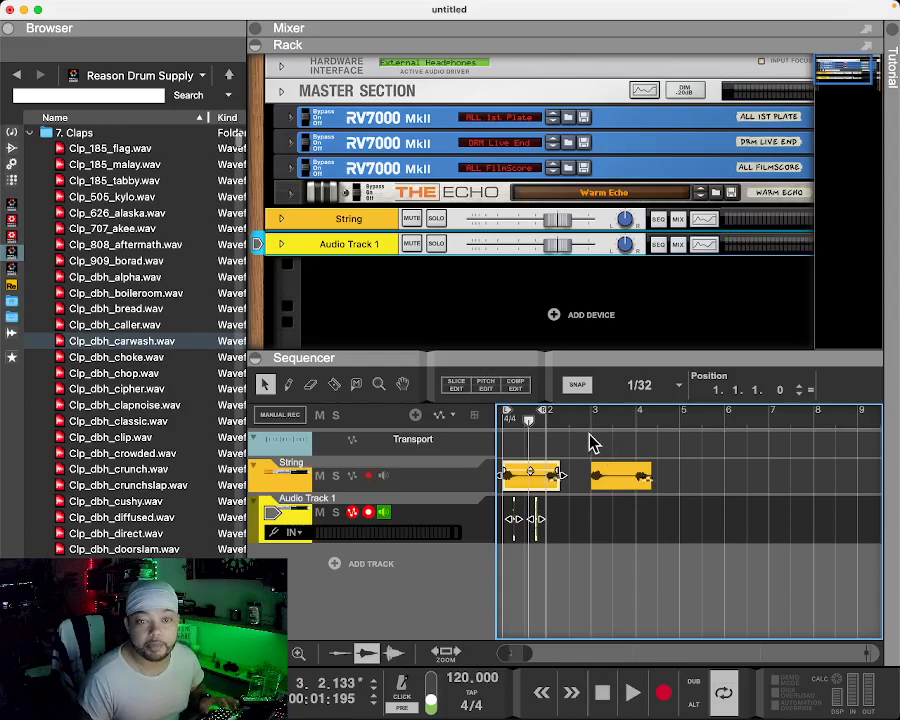
left_click(121, 9)
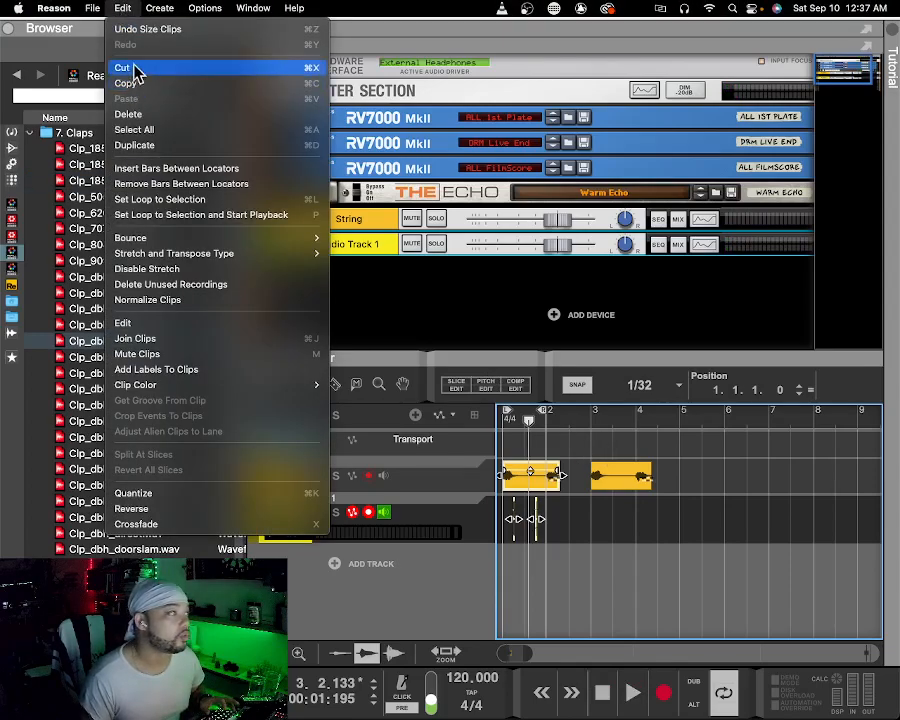
left_click(135, 30)
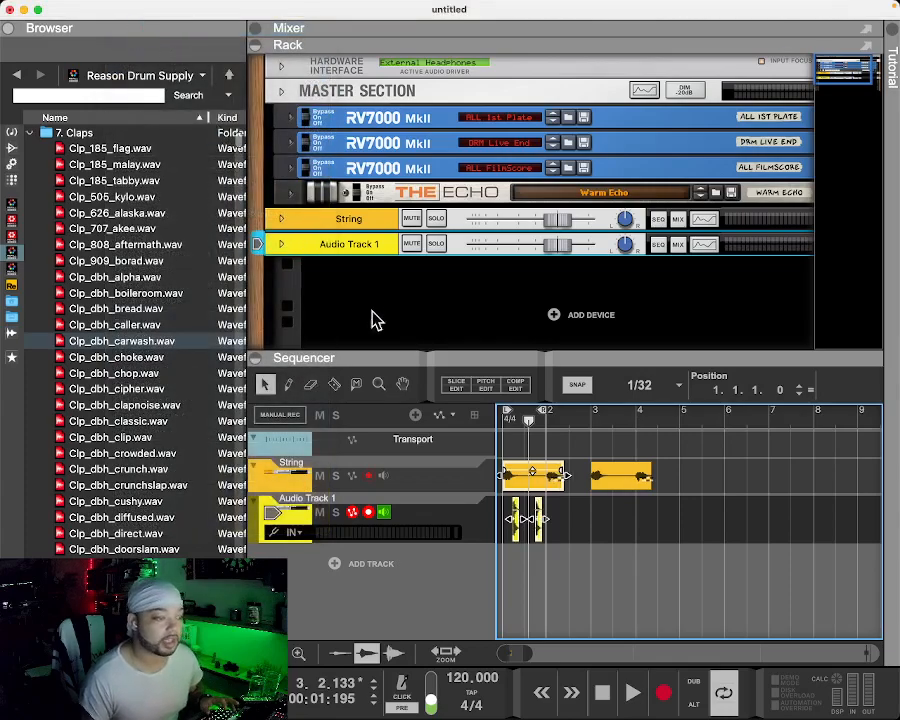
Duplicate the first string clip with both claps, and move the old second string clip onto Audio Track 1 at 6. 4. 3. 0
left_click_drag(569, 485, 508, 528)
right_click(536, 505)
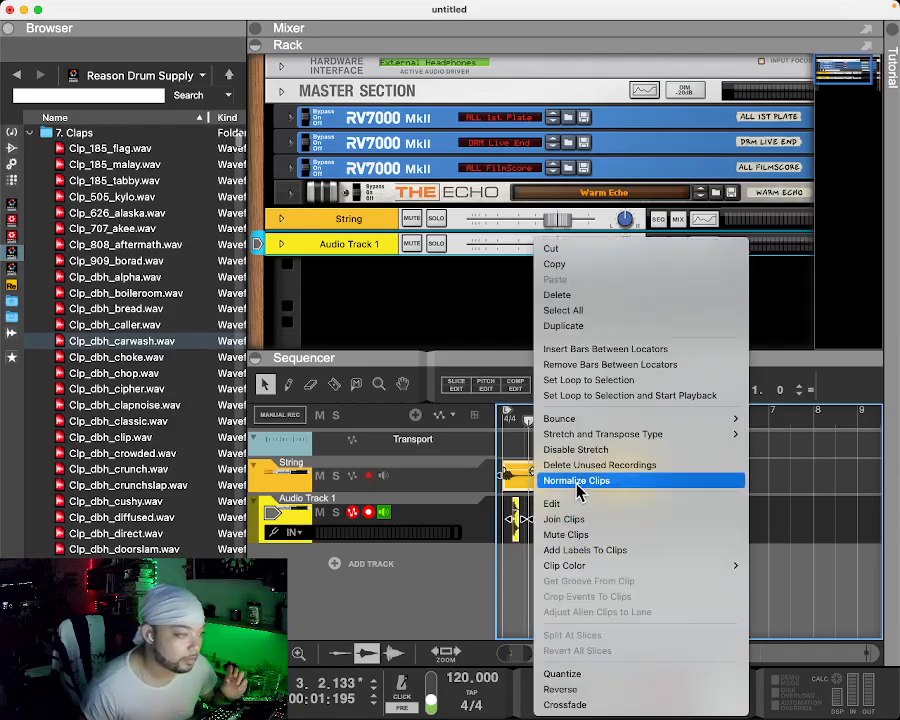
left_click(595, 329)
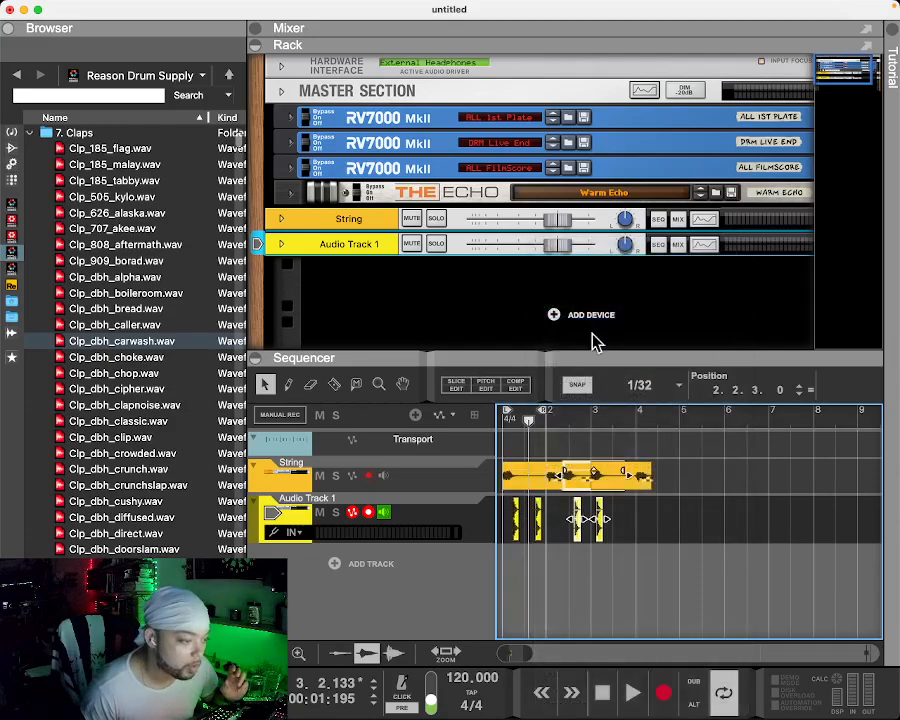
left_click_drag(650, 497, 822, 505)
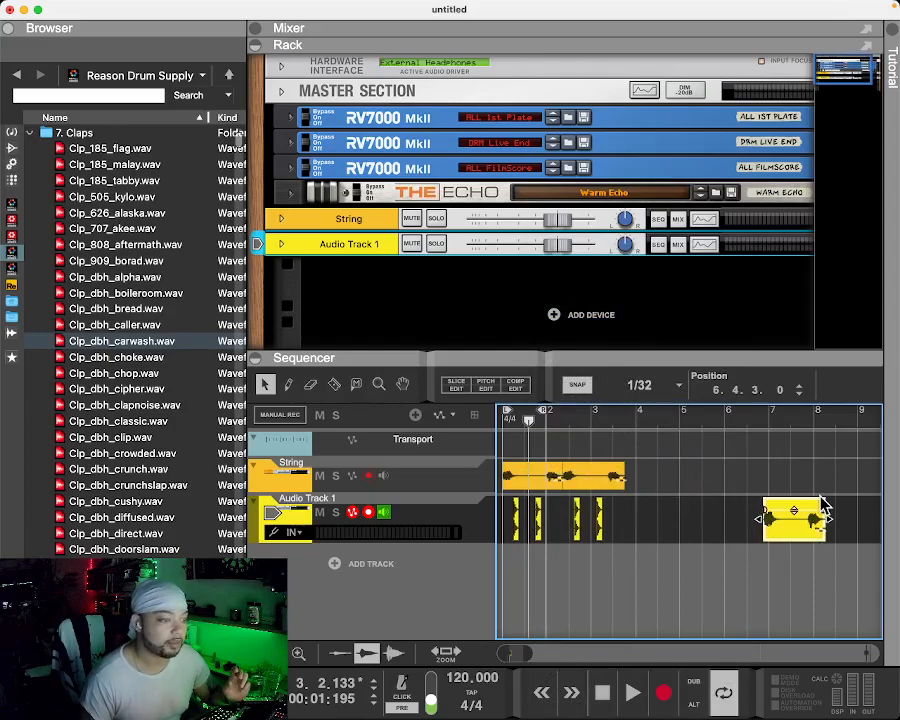
Play the arrangement from the start, try to move the loop end, and stop playback
left_click(548, 692)
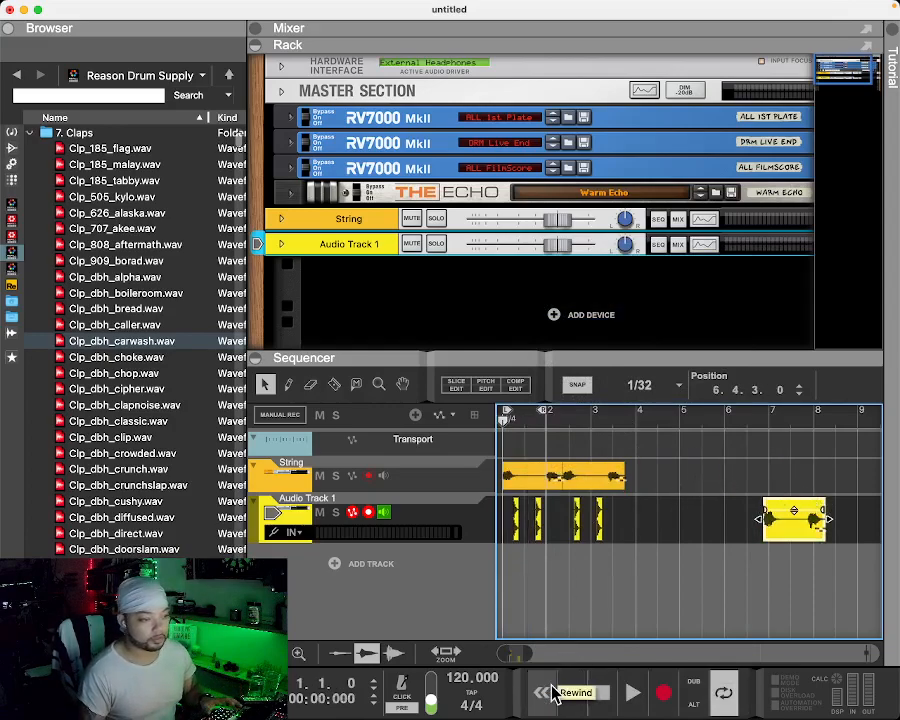
left_click(634, 692)
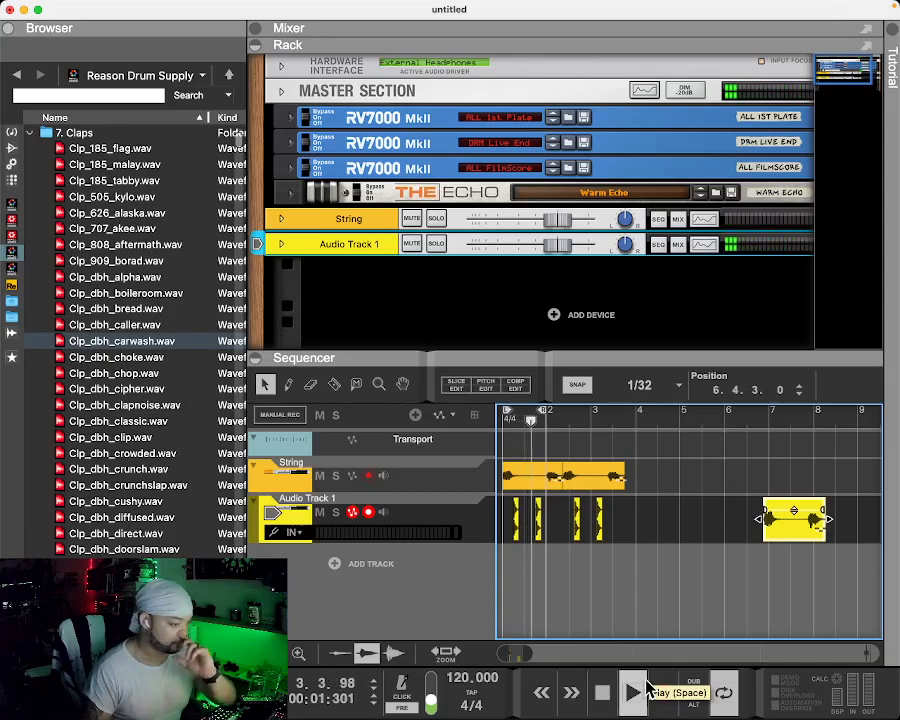
mouse_move(542, 413)
left_mouse_down()
mouse_move(597, 428)
mouse_move(548, 425)
left_mouse_up()
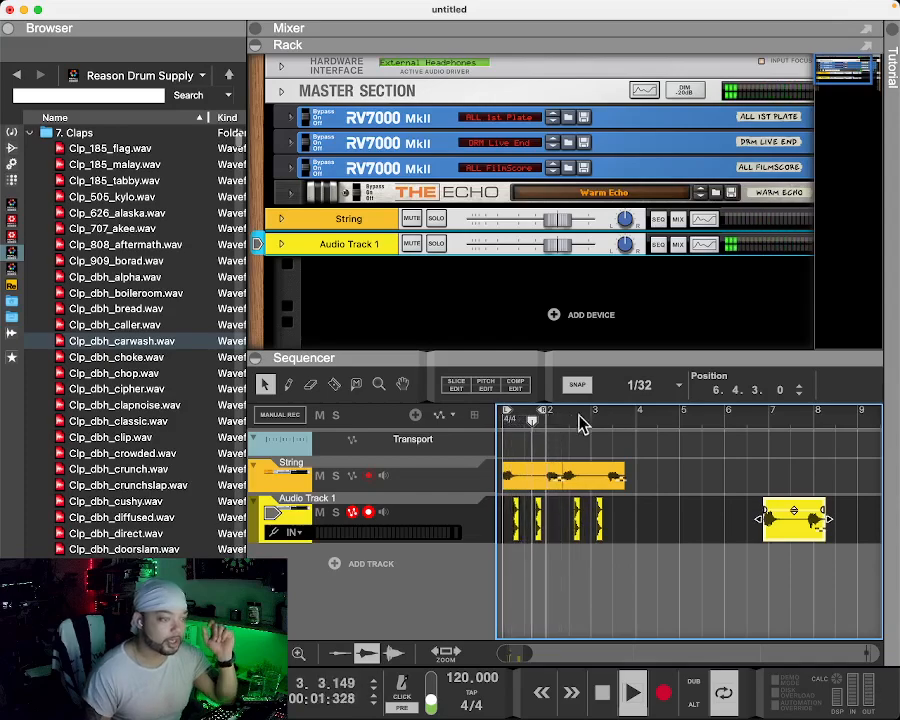
key("space")
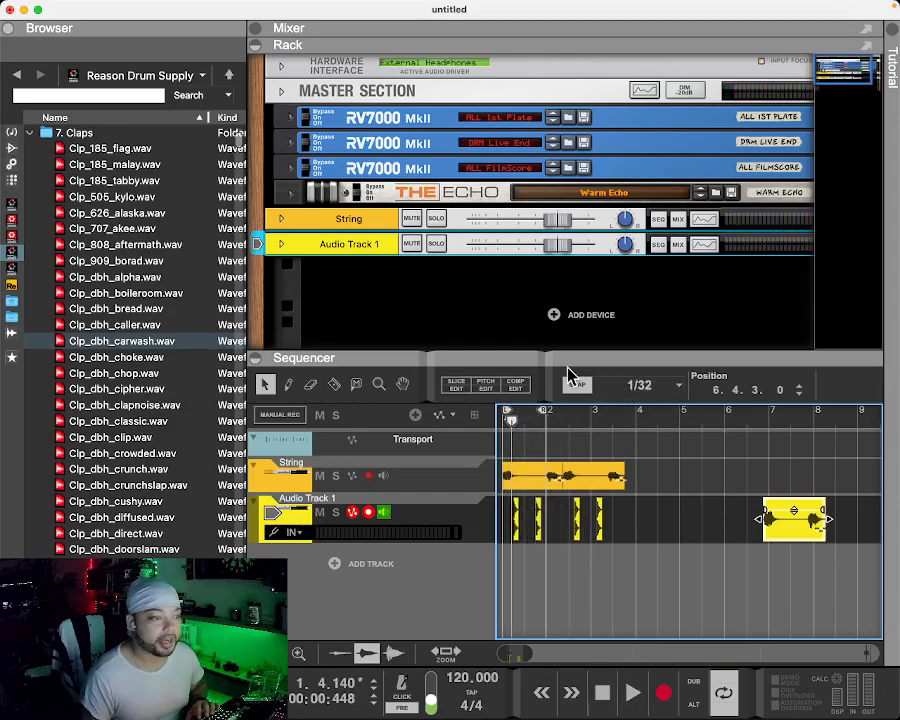
Set the snap value to Bar, extend the loop end to bar 4 and replay the loop from the start
left_click(642, 388)
left_click(645, 402)
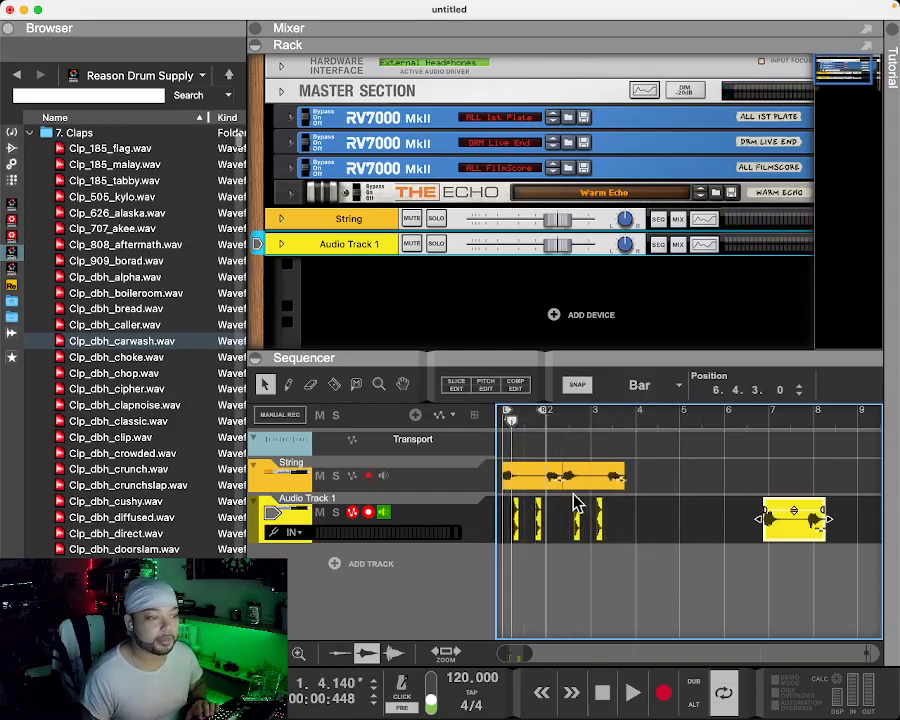
left_click(539, 686)
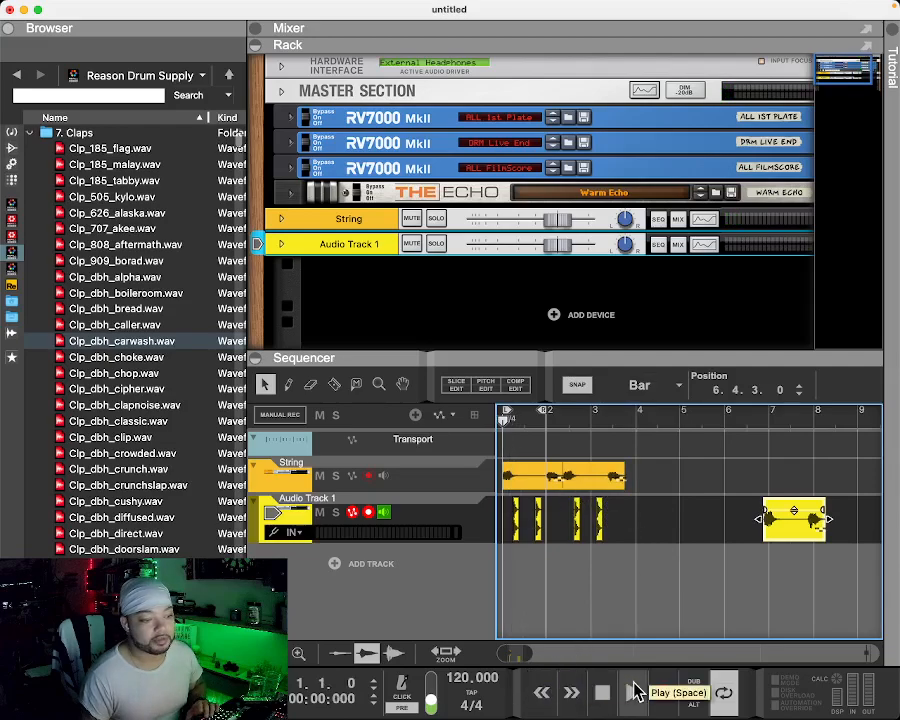
left_click(632, 686)
left_click_drag(545, 418, 620, 426)
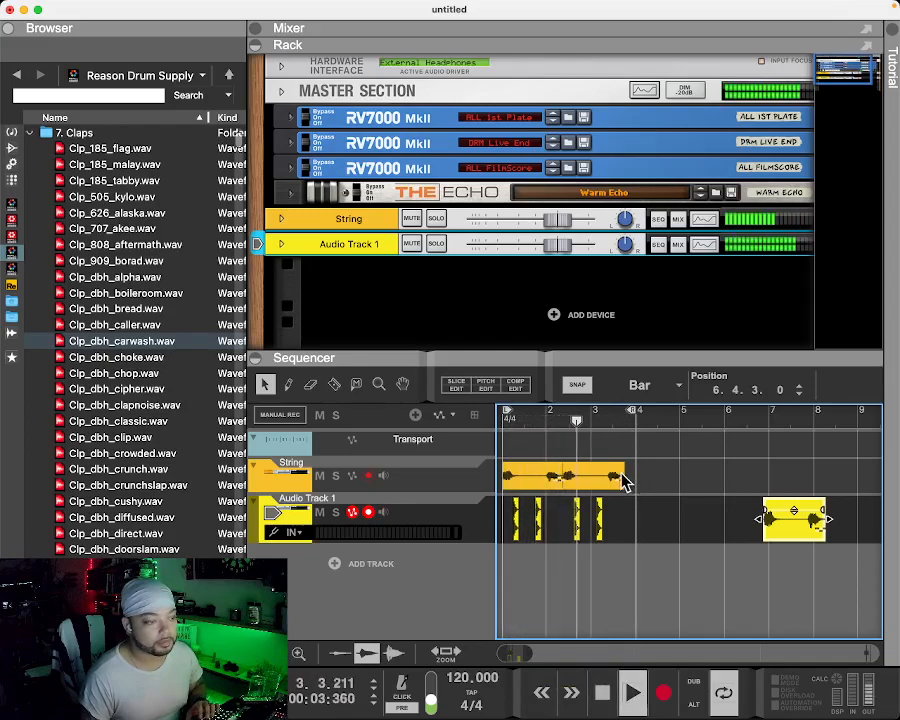
key("space")
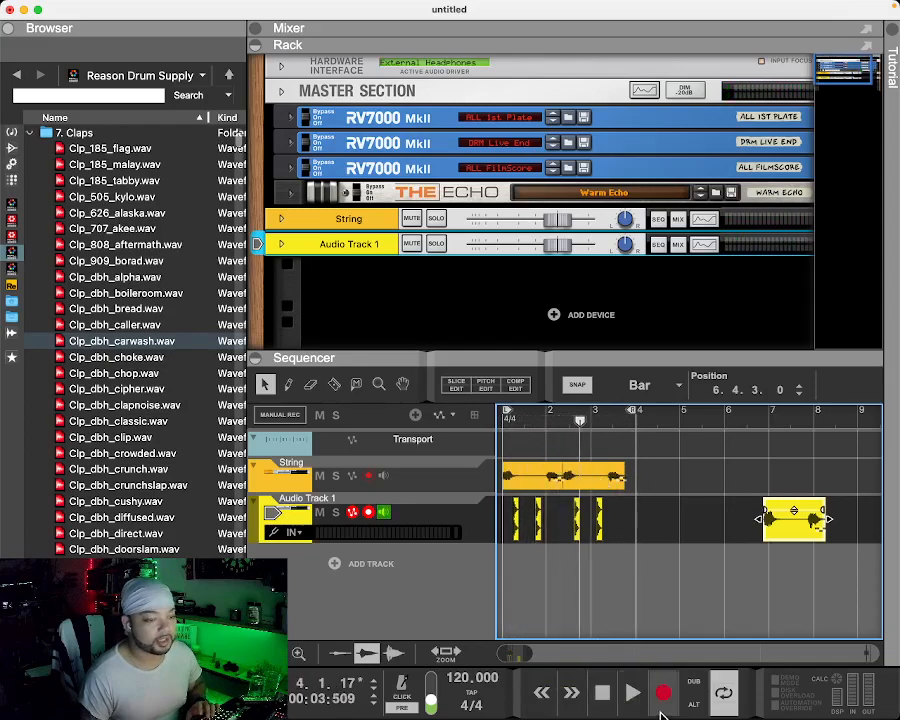
left_click(541, 692)
left_click(635, 693)
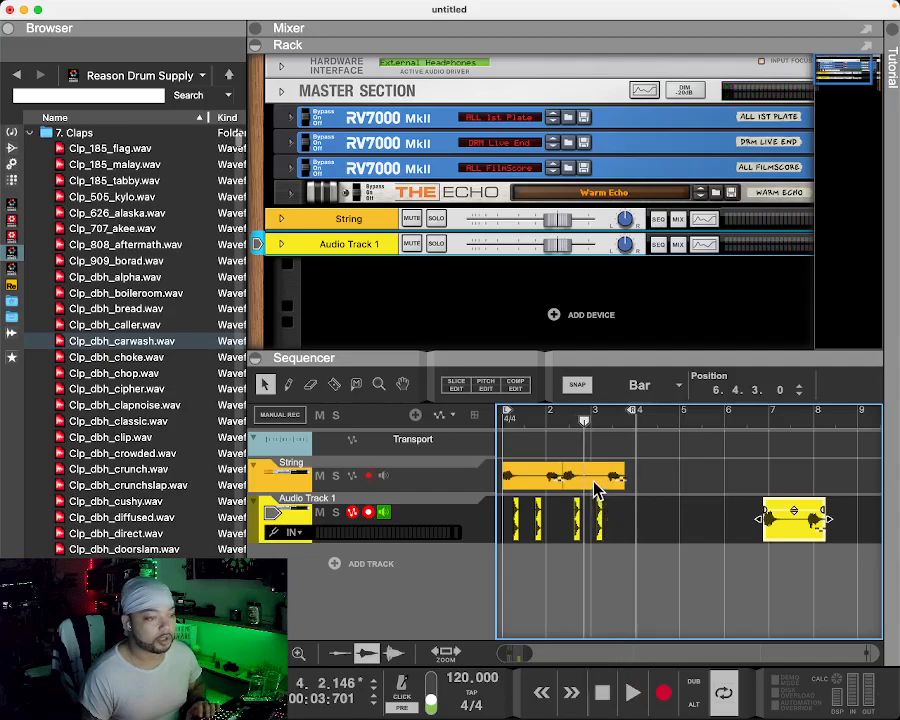
Move the duplicated string clip and both duplicated claps one bar later and replay the loop from the start
left_click_drag(597, 490, 604, 484)
left_click_drag(598, 527, 630, 530)
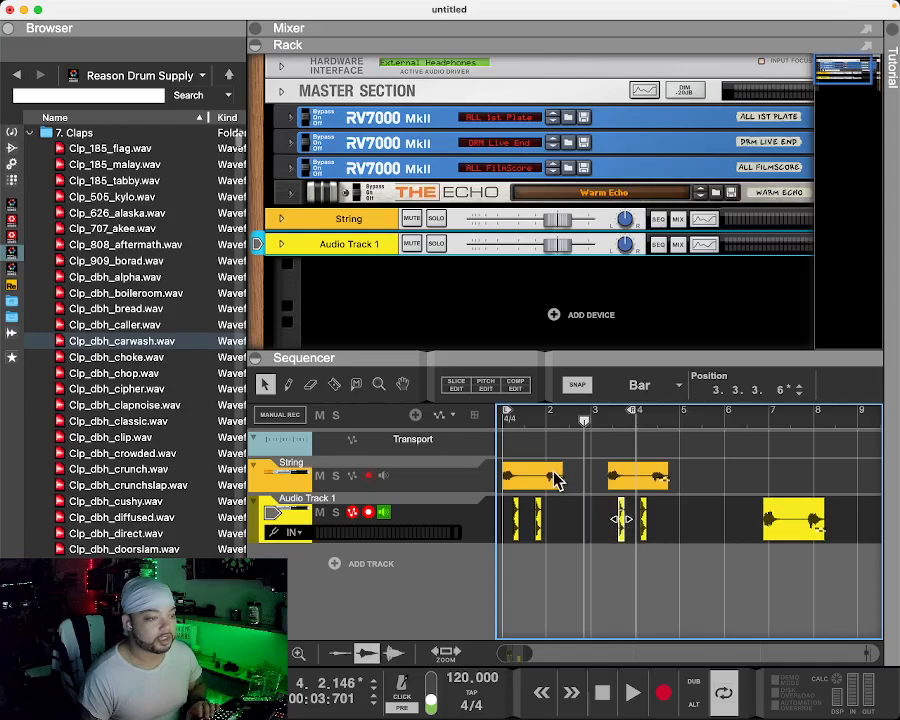
left_click(543, 694)
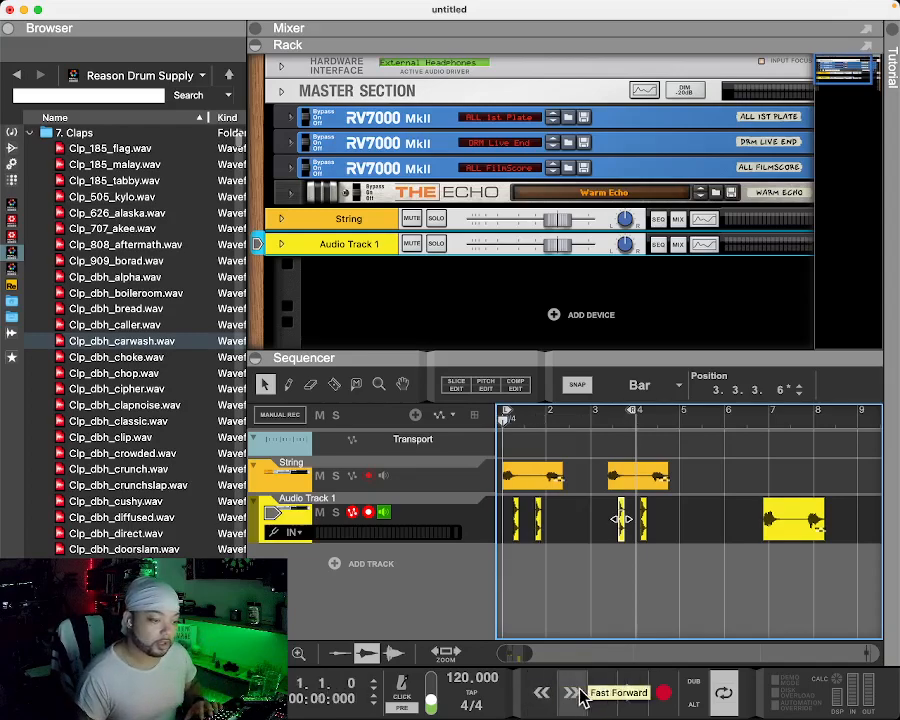
left_click(625, 694)
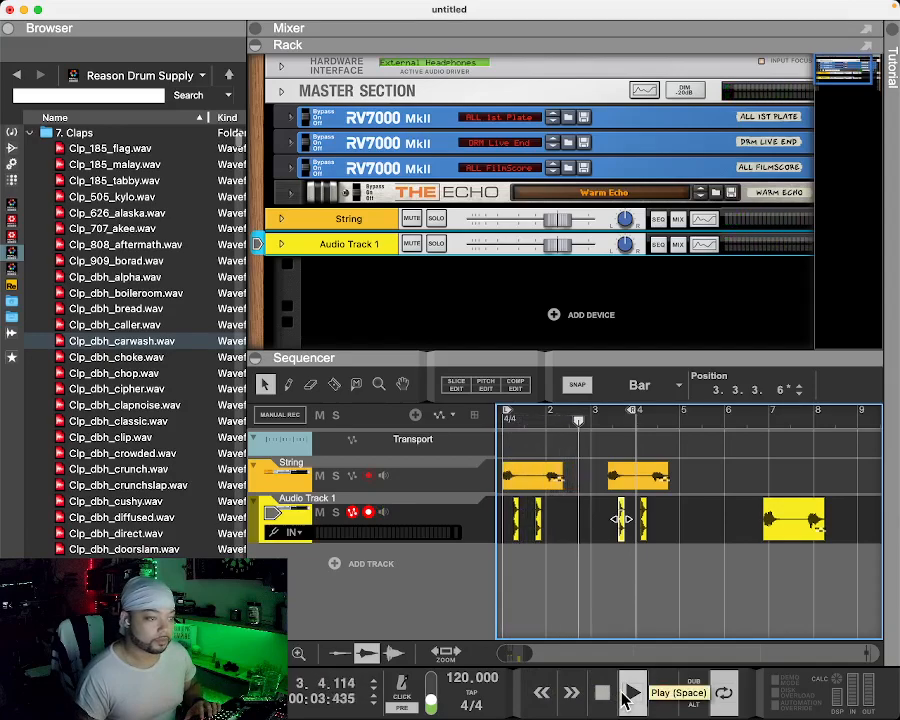
key("space")
Set the snap value to 1/8 and move the duplicated string clip to the start of bar 3
left_click(631, 489)
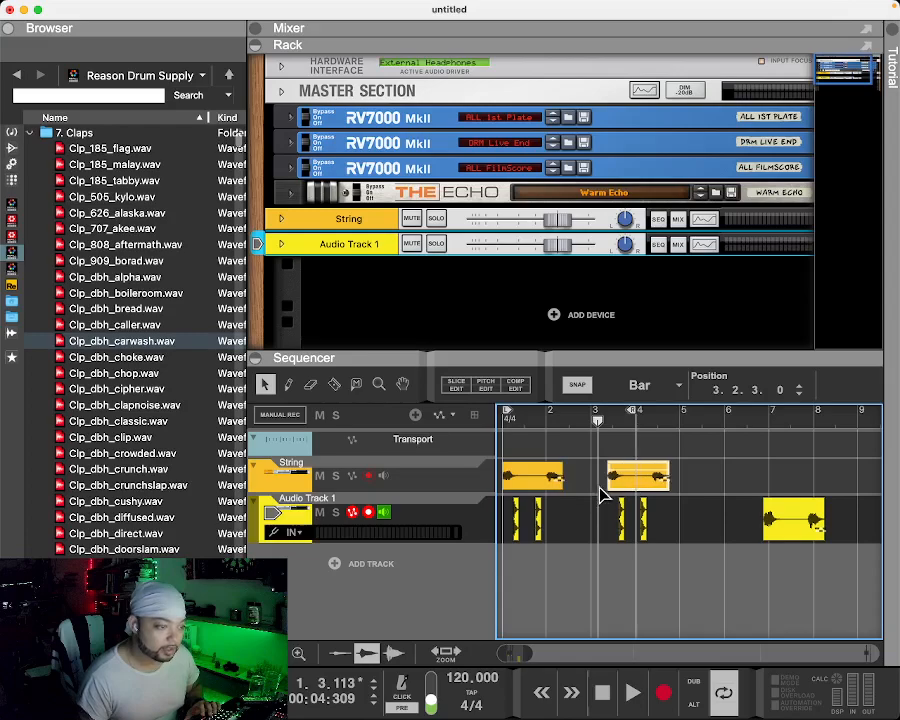
left_click(677, 390)
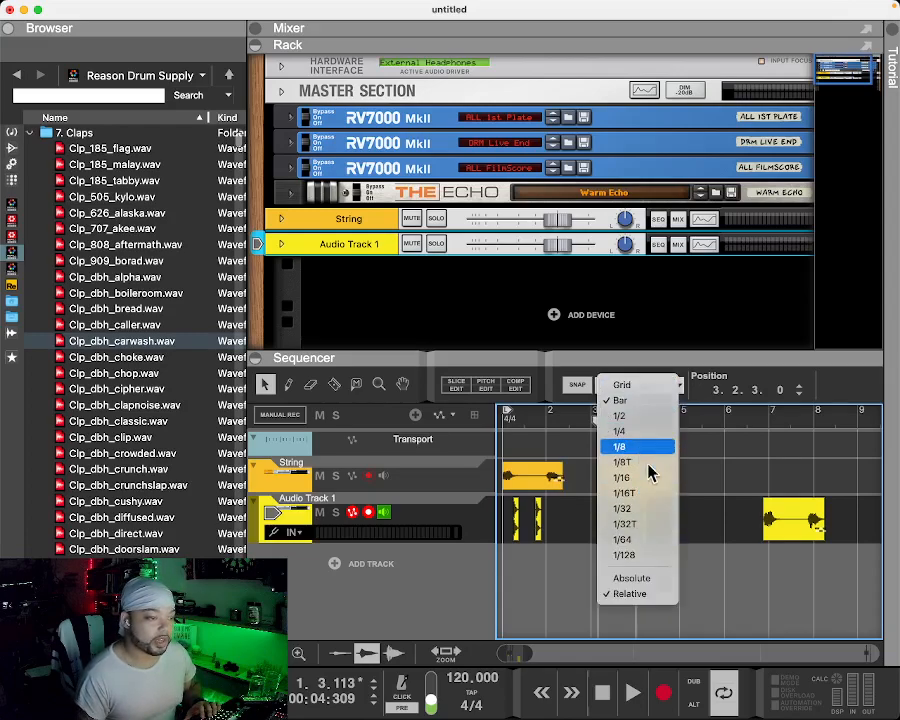
left_click(640, 447)
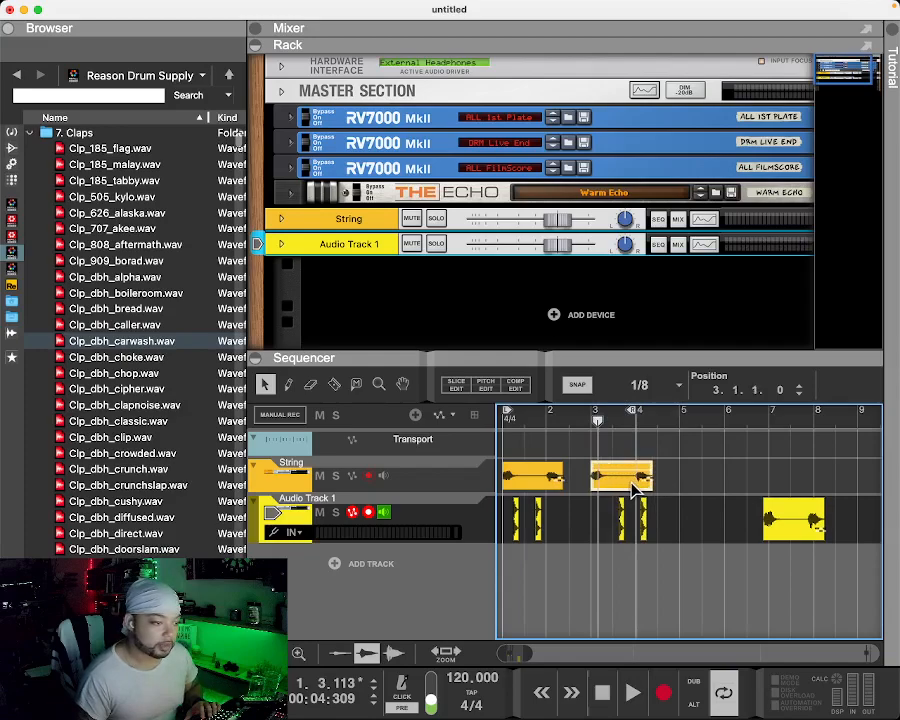
Replay the loop from the start and extend its end to the end of the second string clip
key("space")
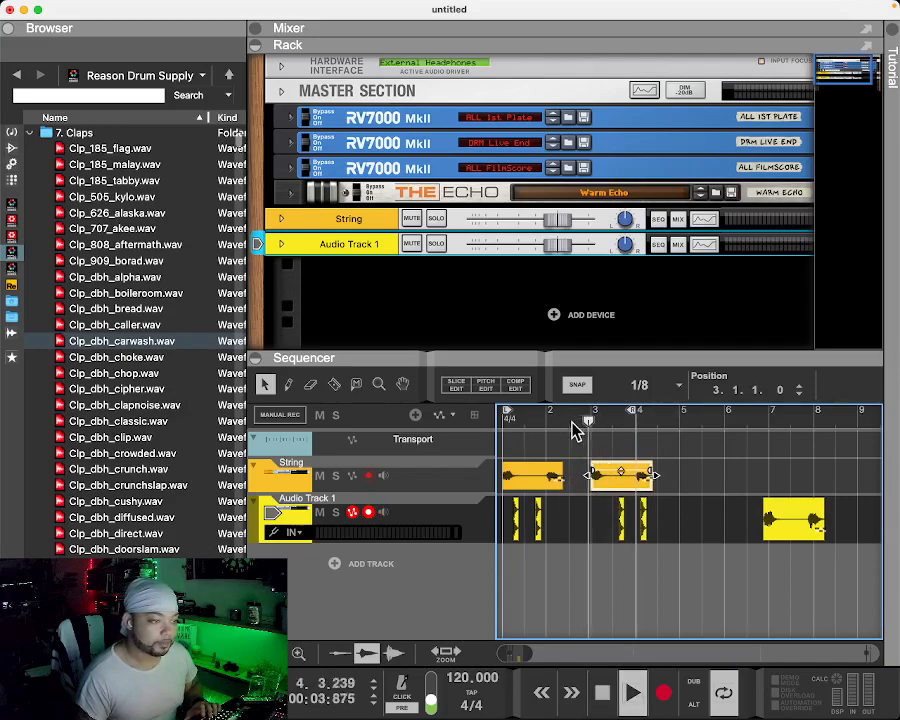
key("space")
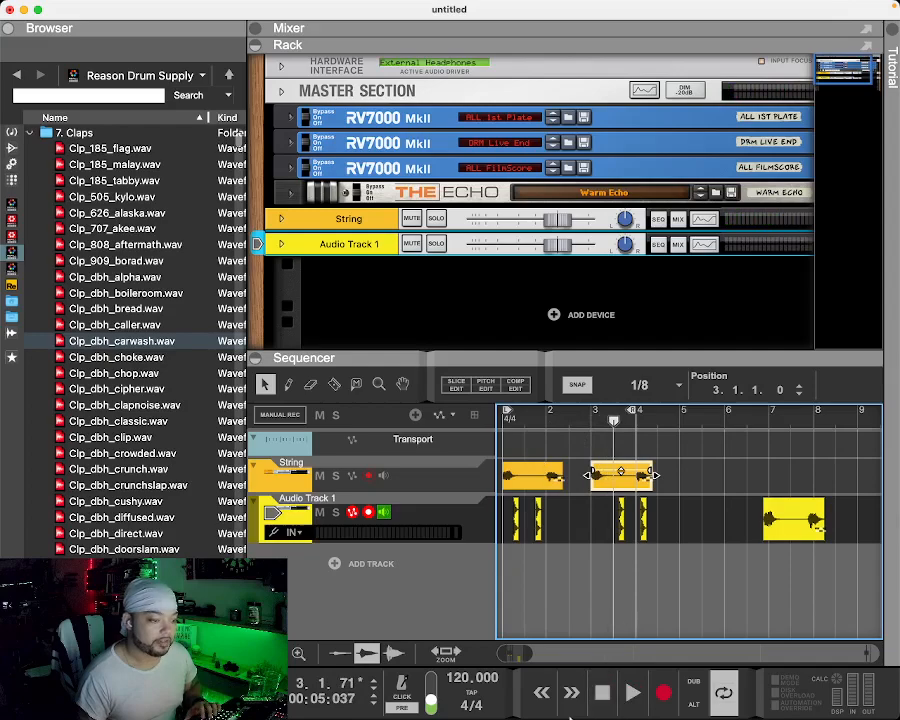
left_click(544, 700)
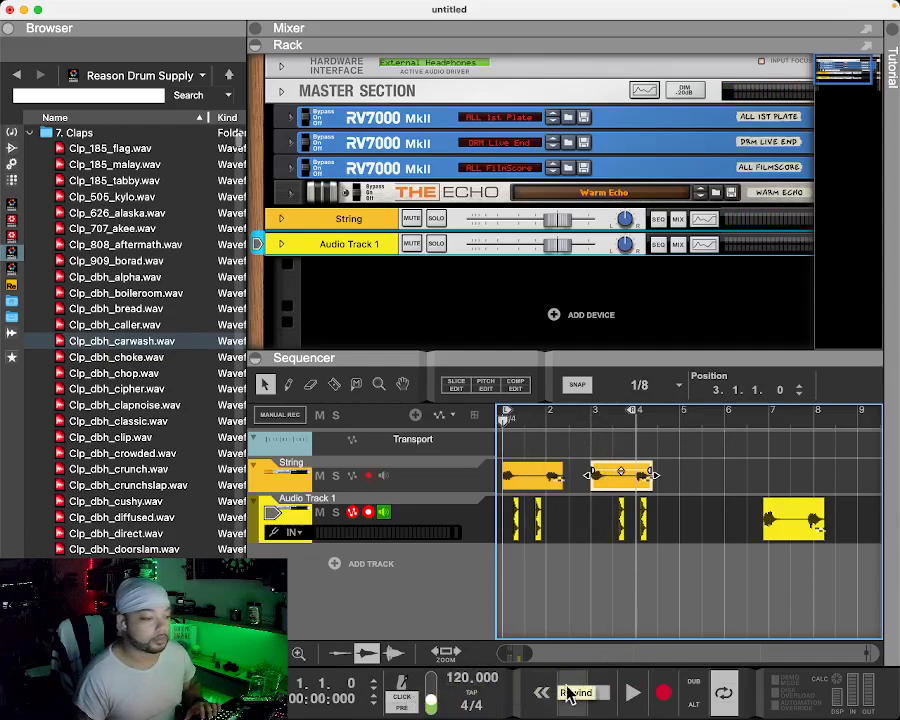
left_click(632, 693)
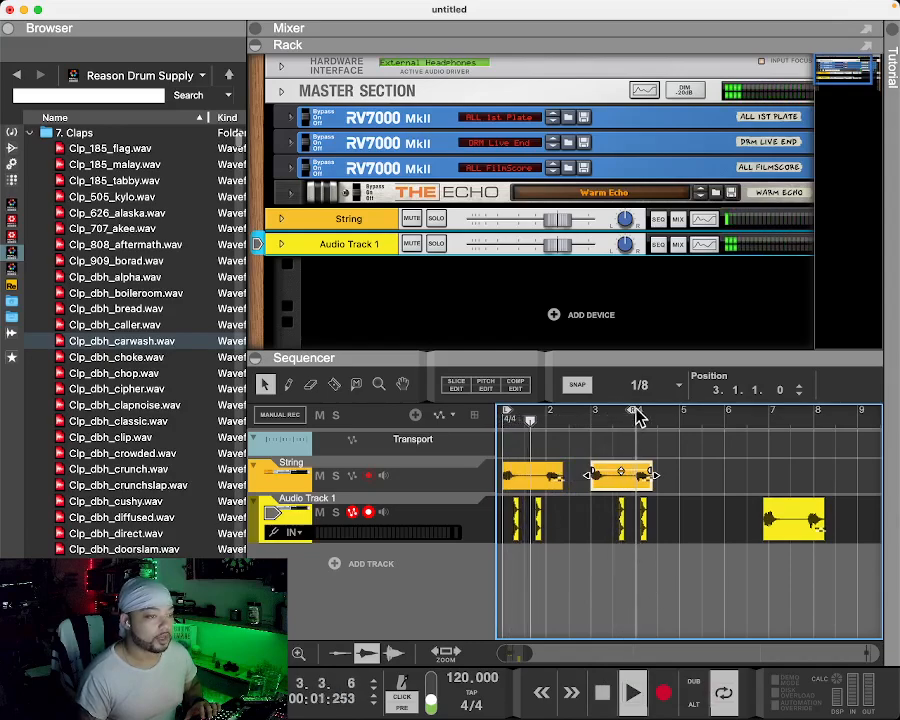
key("space")
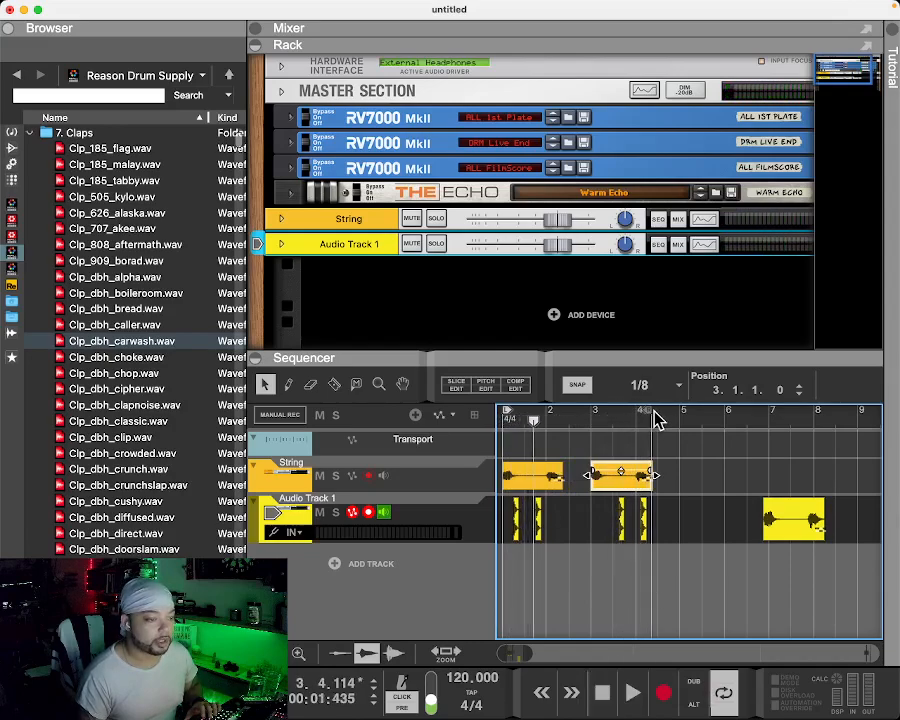
Move the duplicated claps to positions 3. 2. 1. 6 and 3. 4. 3. 6, replaying the loop from the start between the moves
left_click(617, 536)
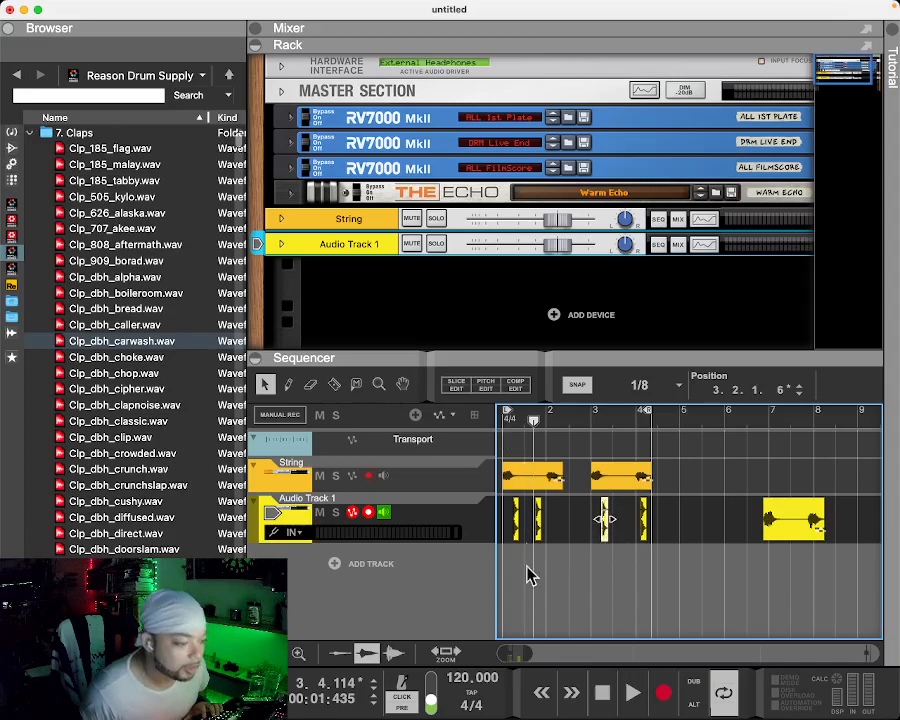
left_click(541, 692)
left_click(632, 692)
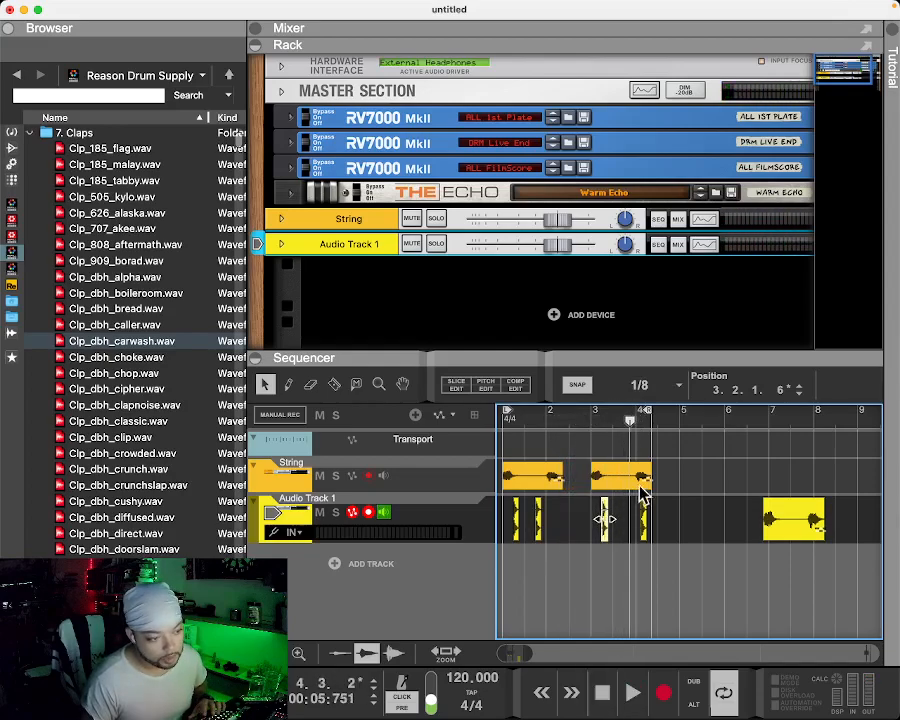
left_click(644, 532)
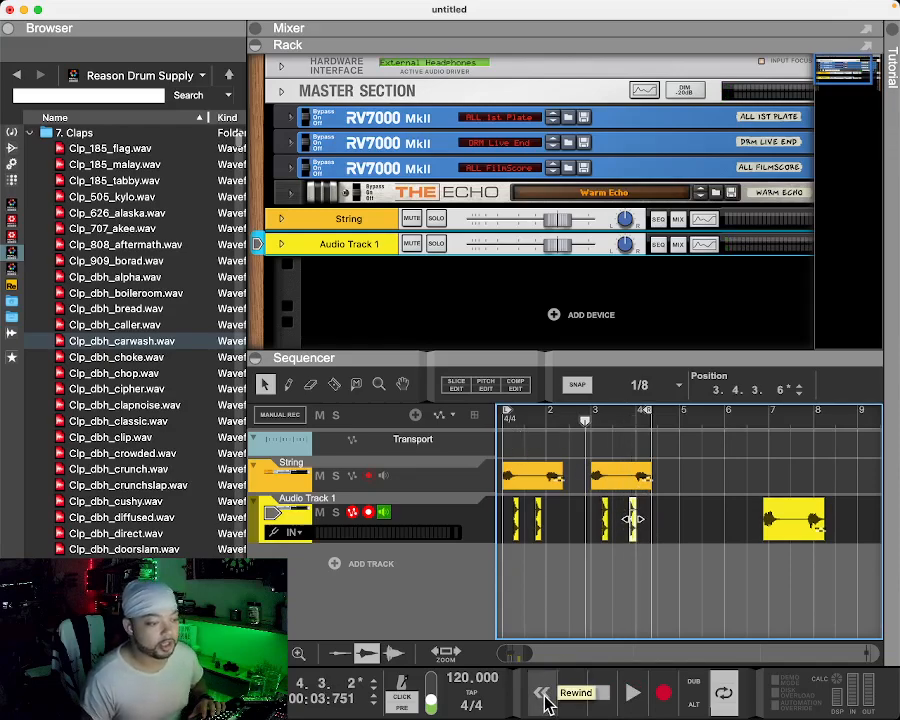
Move the last duplicated clap to position 3. 4. 1. 6, replaying the loop from the start before and after the move
left_click(544, 693)
left_click(632, 693)
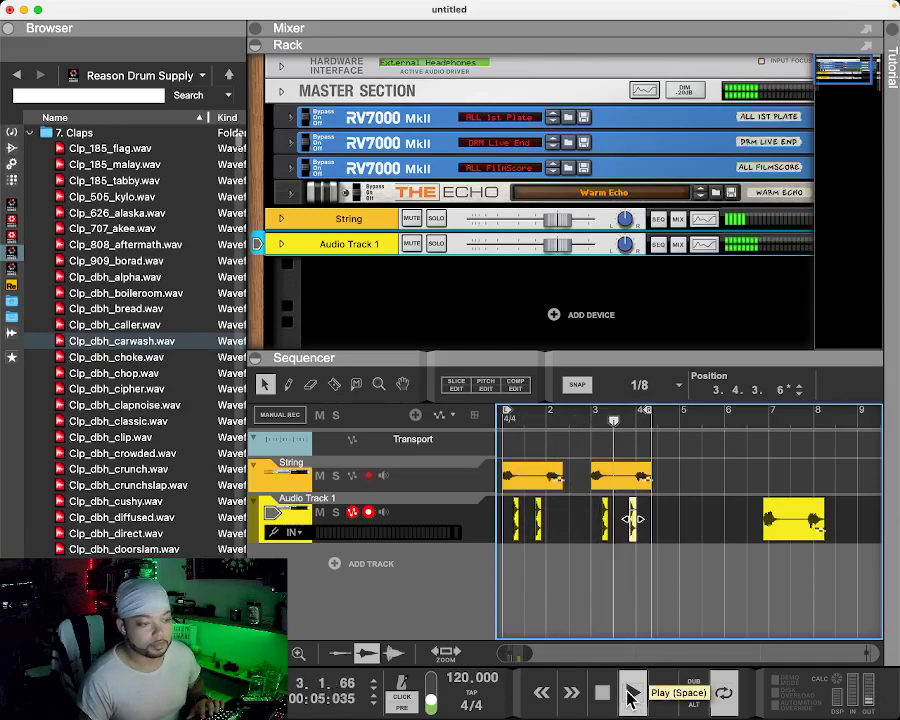
key("space")
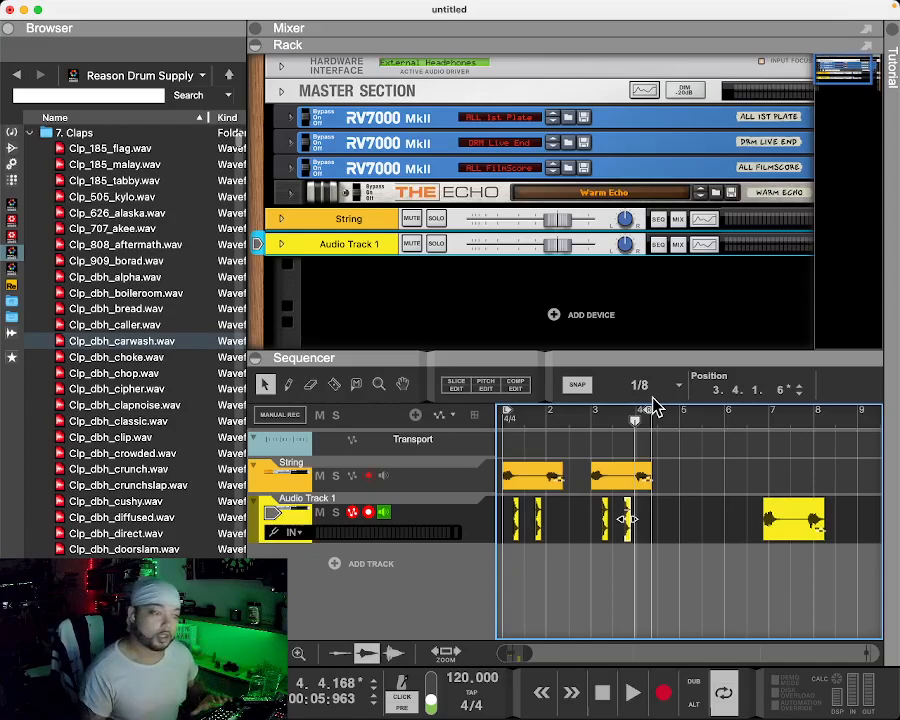
left_click(540, 700)
left_click(624, 702)
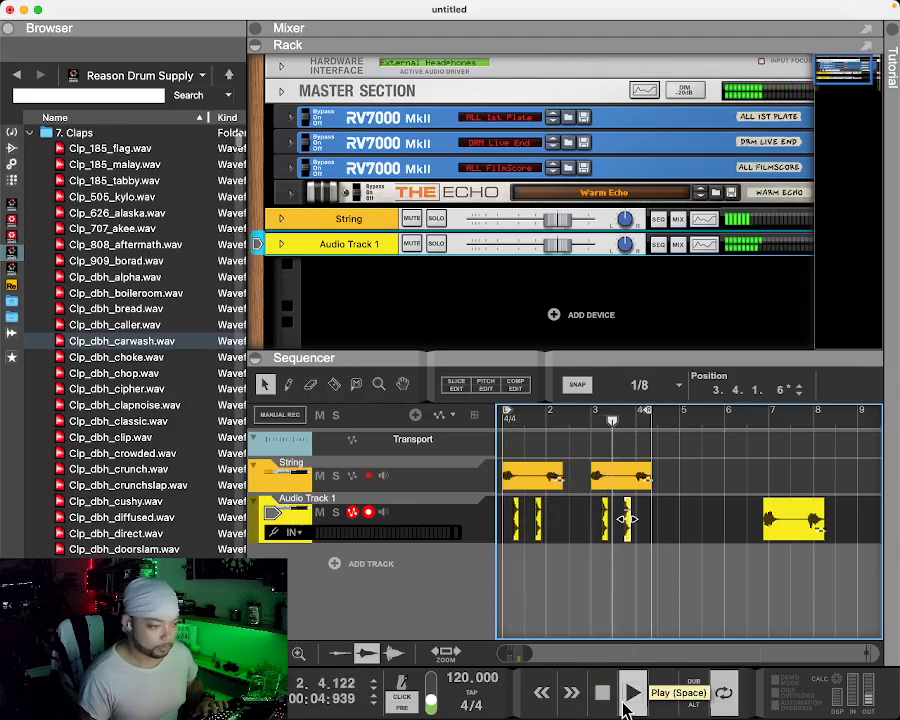
left_click(624, 701)
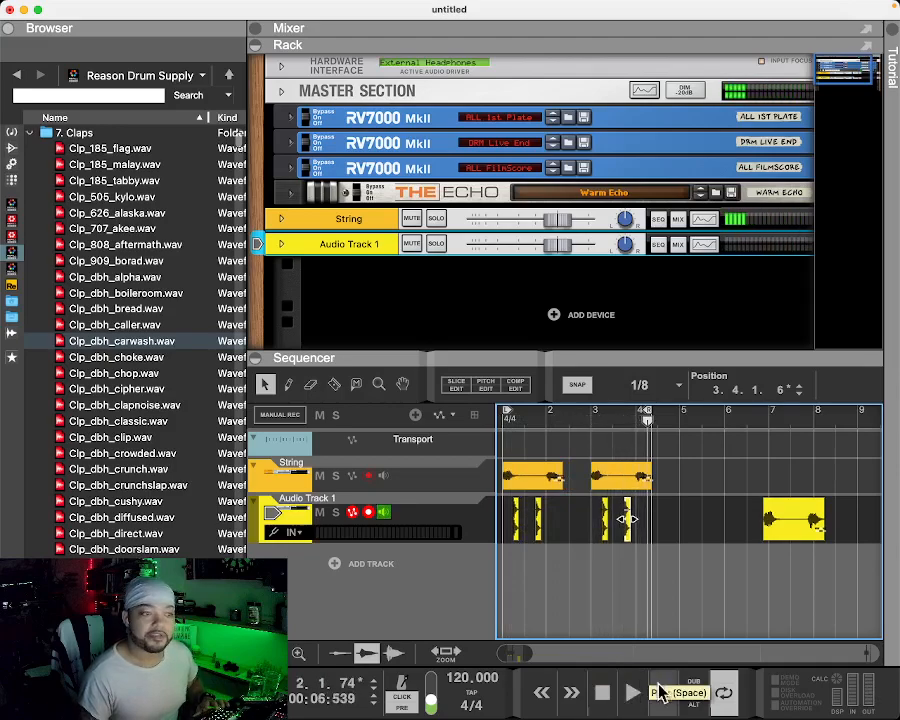
Save the song in the Reason folder as "Reason 12 part 1" in Reason Song File format
mouse_move(123, 8)
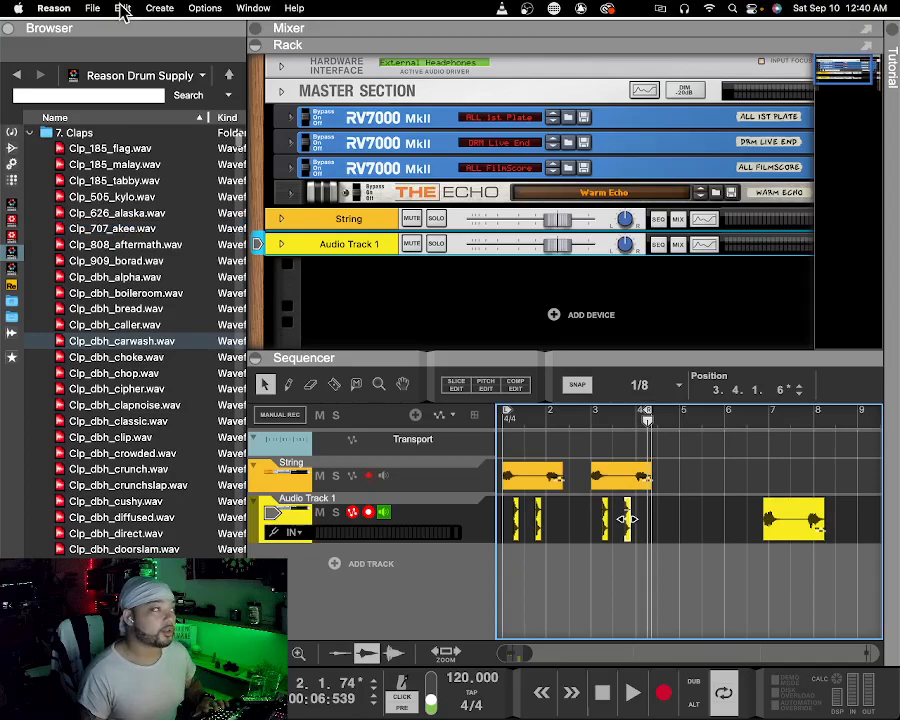
left_click(91, 8)
left_click(167, 138)
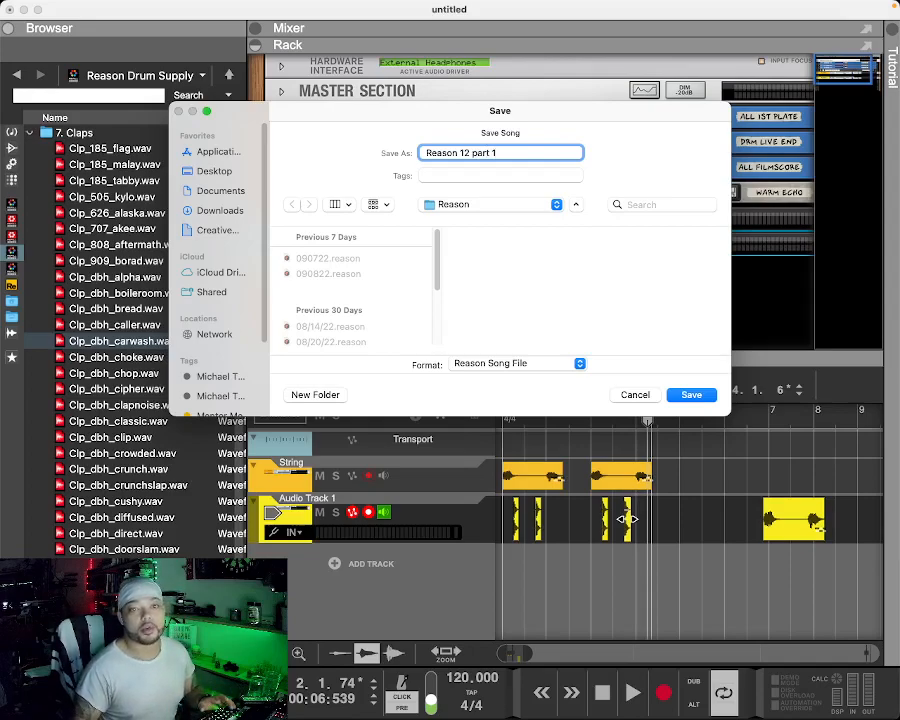
left_click(690, 396)
Cut the unused clip around bar 7 from Audio Track 1
left_click(785, 524)
right_click(809, 517)
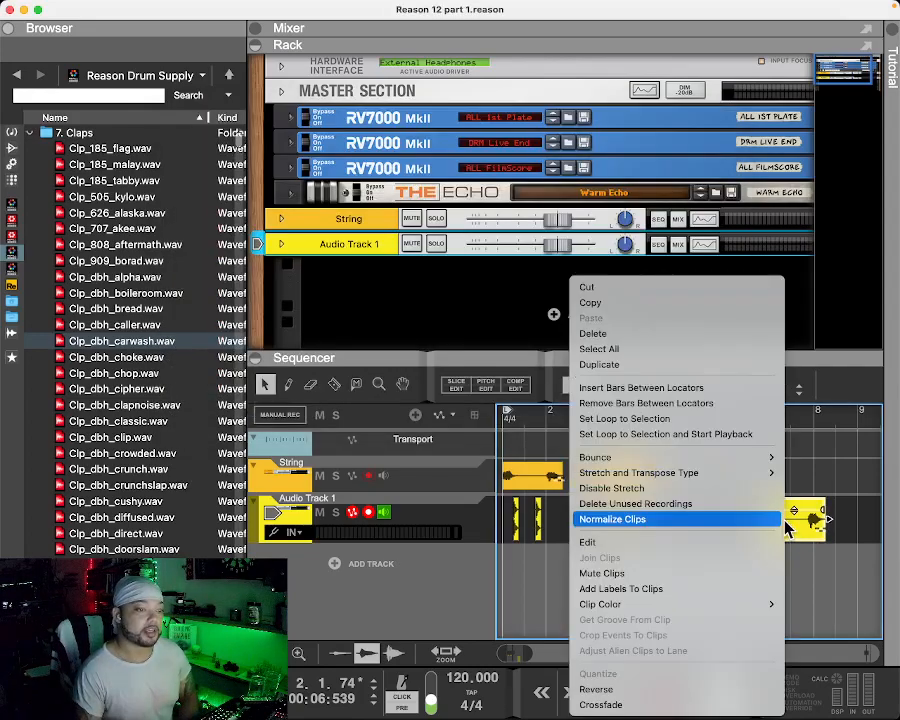
left_click(620, 288)
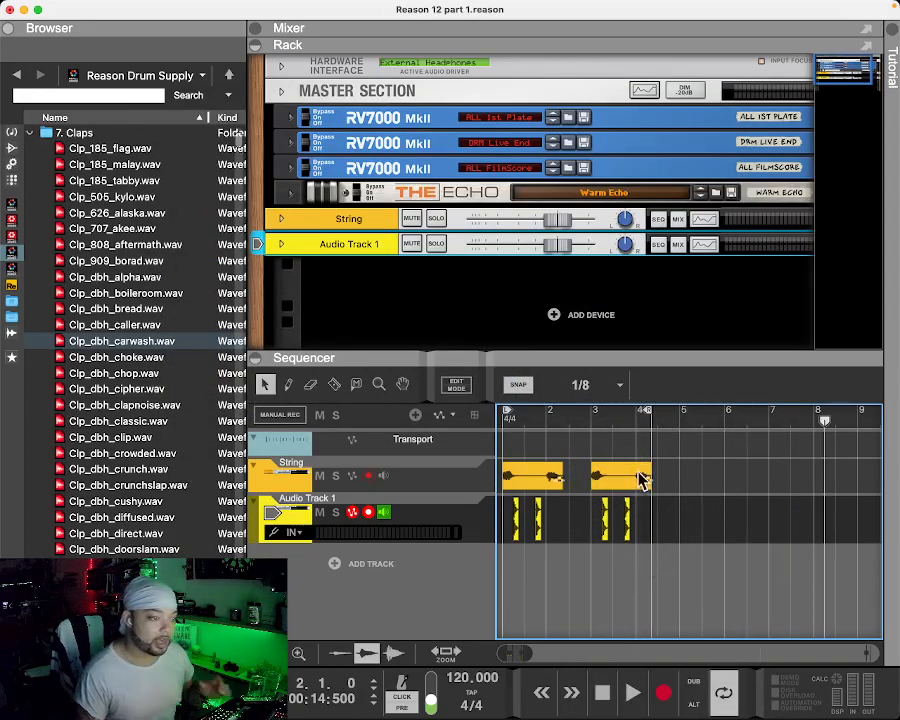
Select all remaining clips and join them into one clip on each of the String and Audio Track 1 tracks
key("super+a")
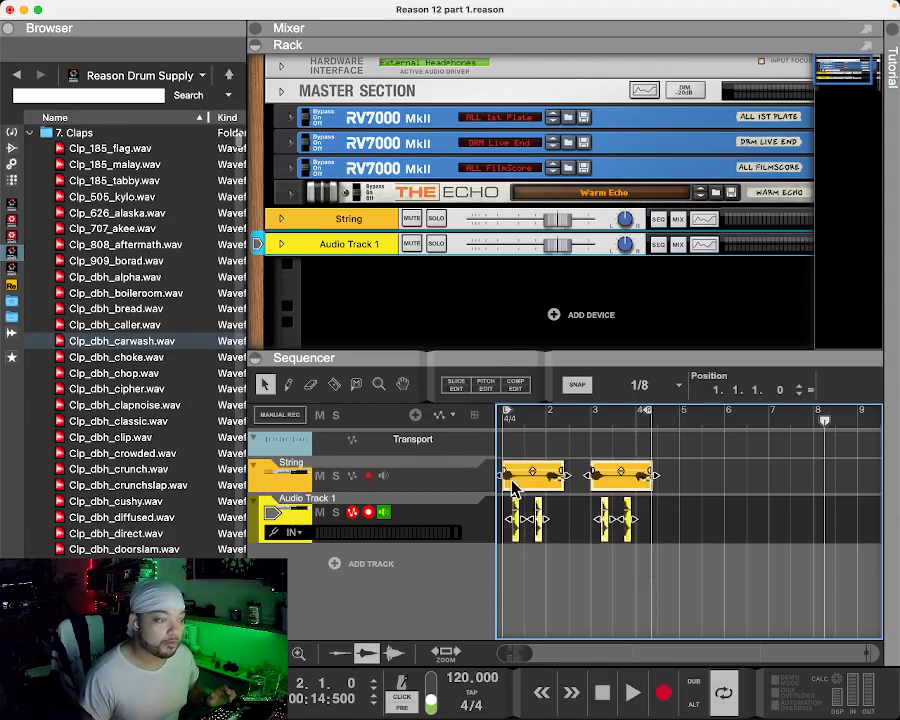
right_click(522, 478)
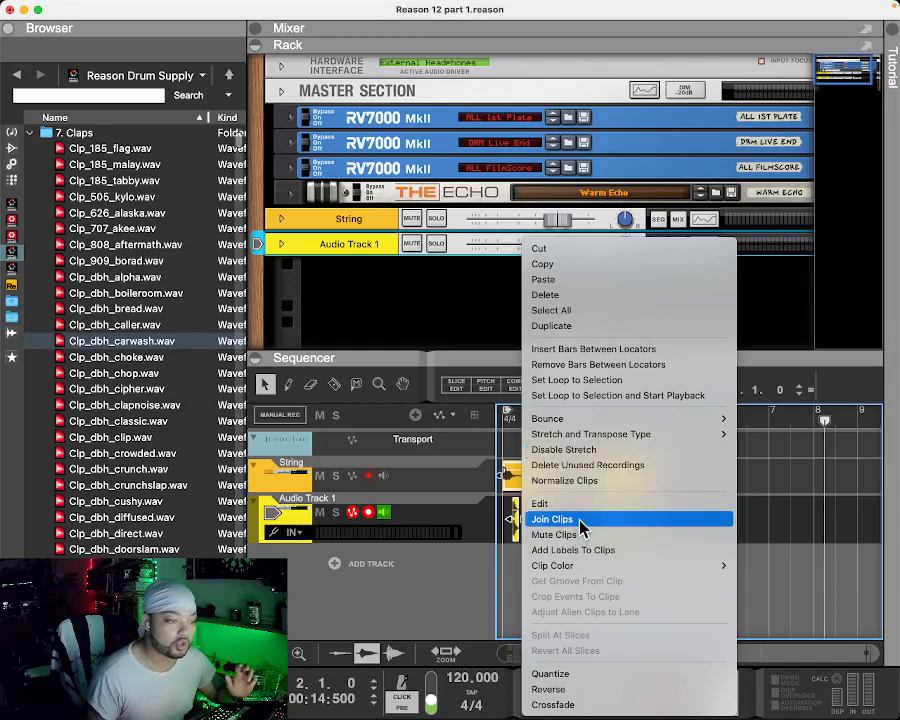
left_click(580, 520)
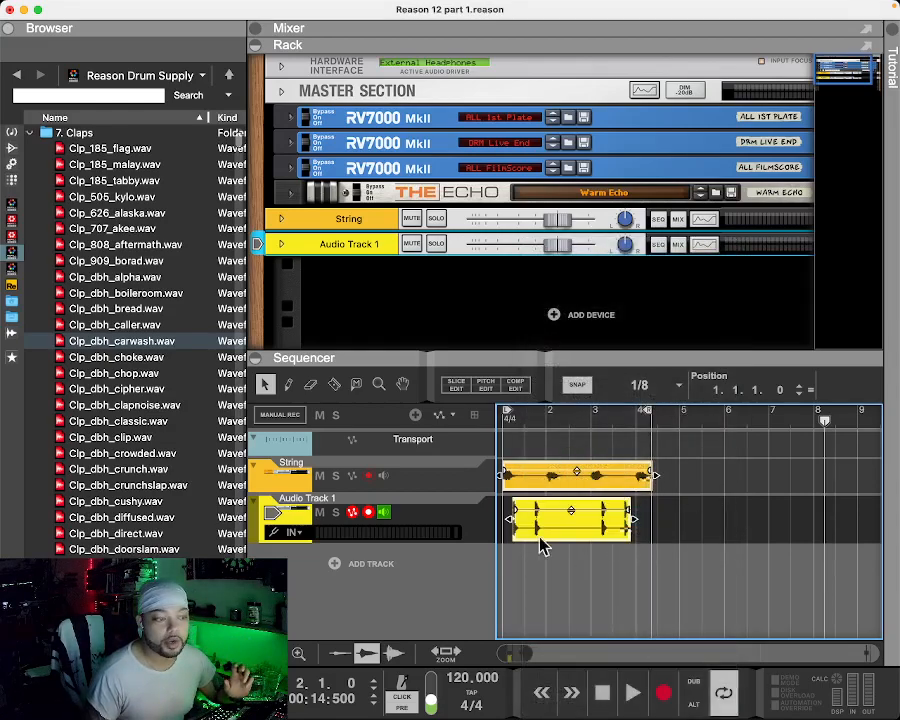
Replay the joined string and clap clips from the start of the loop
left_click(540, 692)
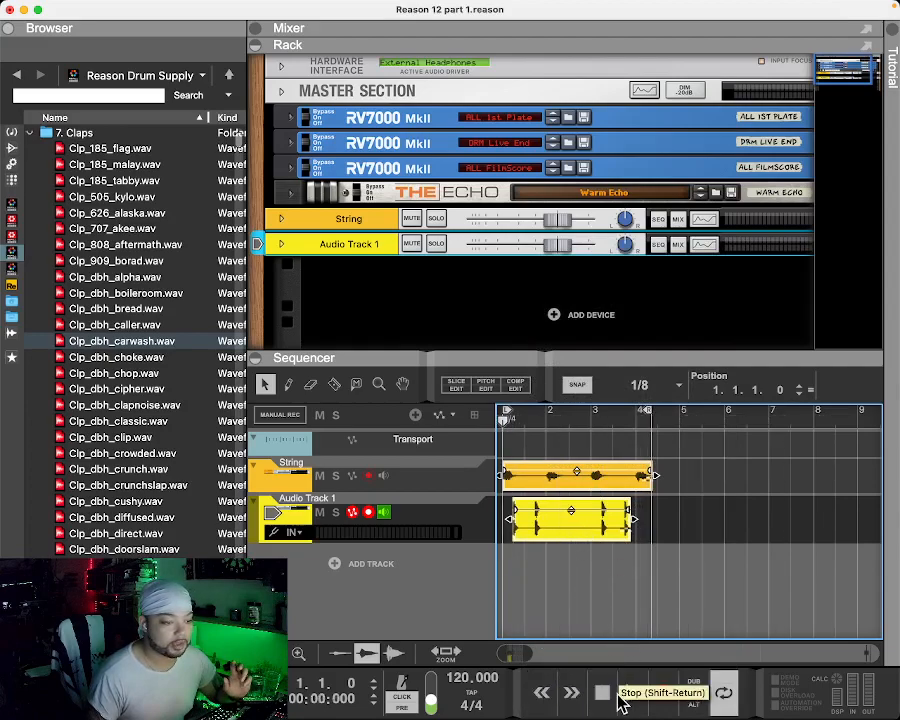
left_click(632, 693)
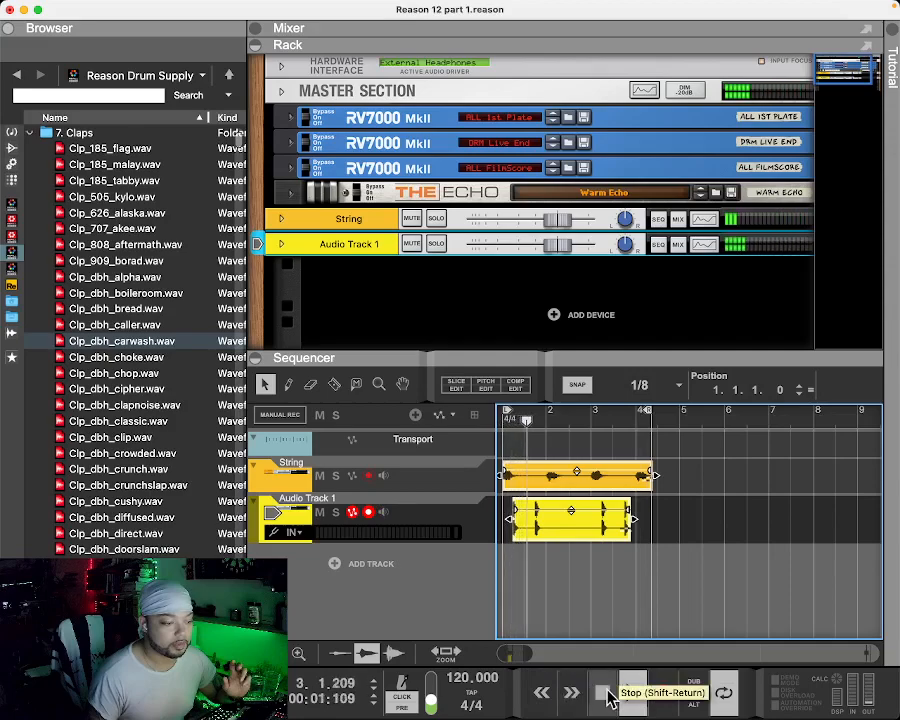
left_click(608, 697)
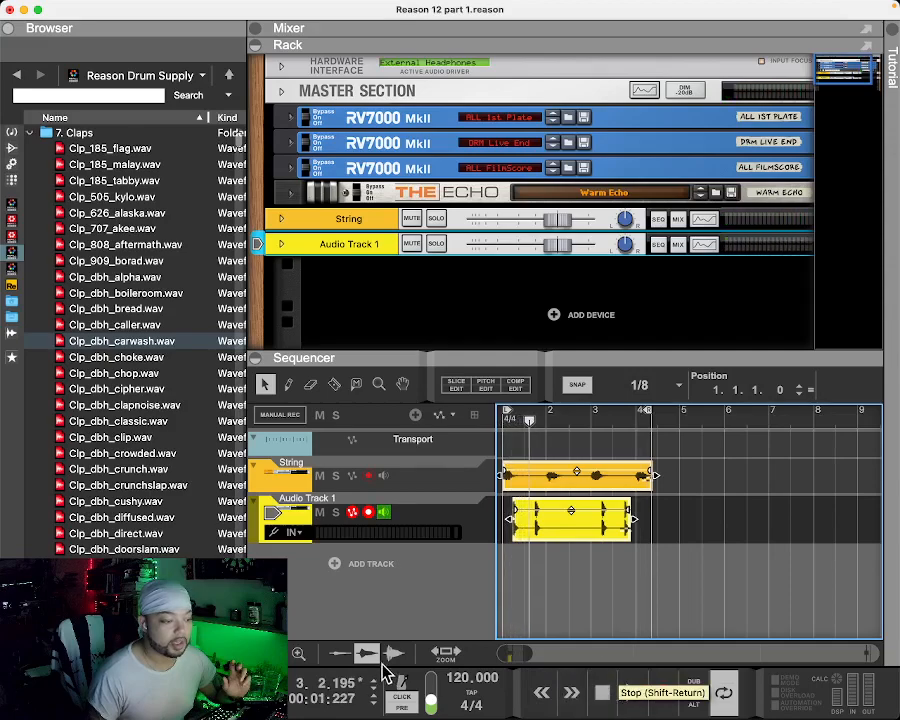
left_click(538, 694)
left_click(632, 693)
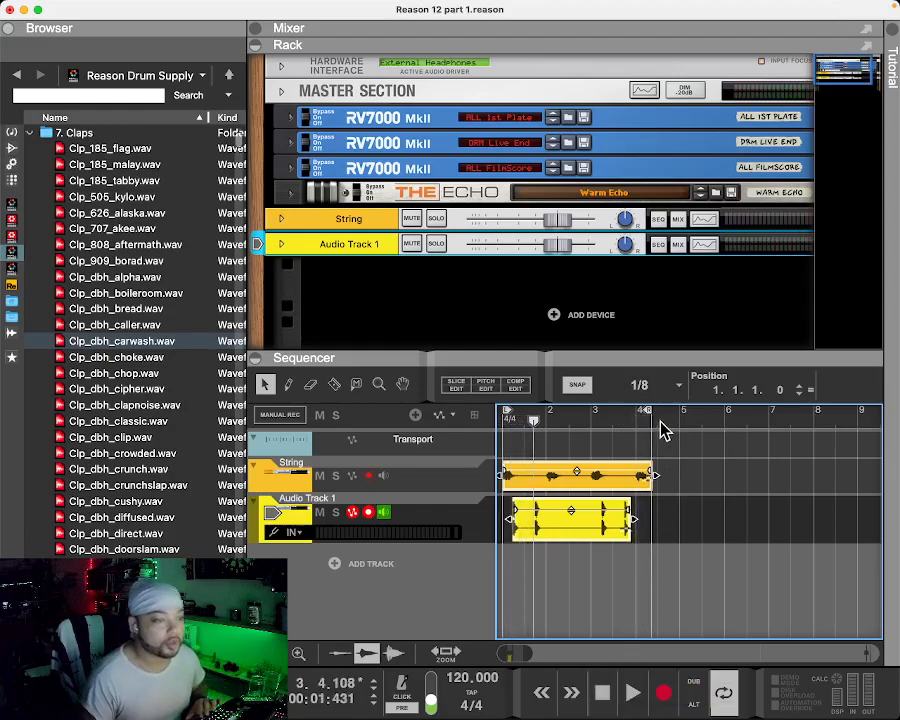
Set the snap value to Bar and extend the loop end to the start of bar 5
left_click_drag(646, 412, 662, 417)
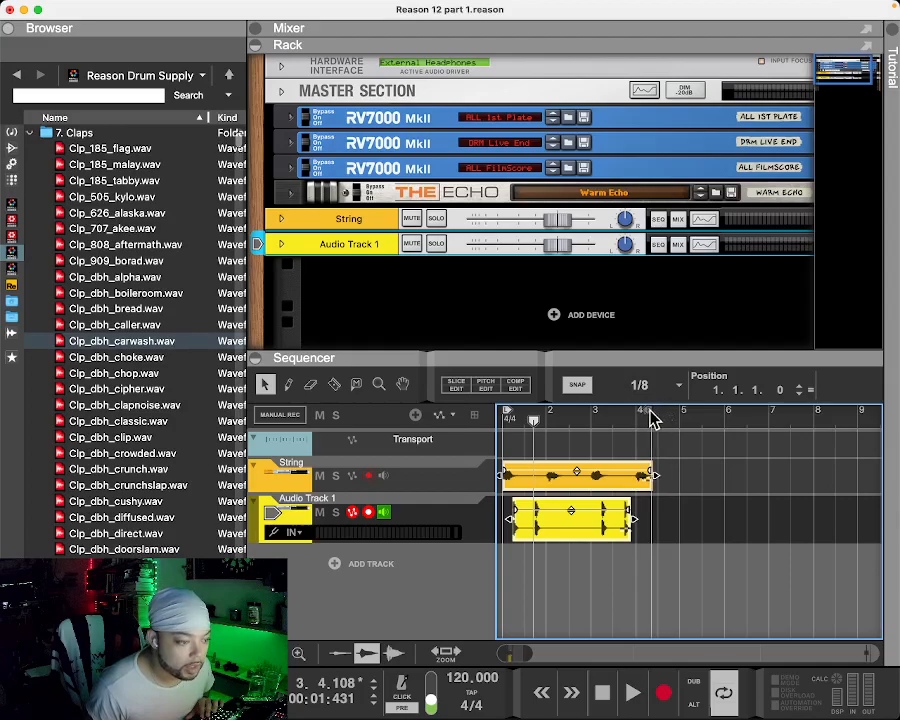
left_click(678, 388)
left_click(621, 400)
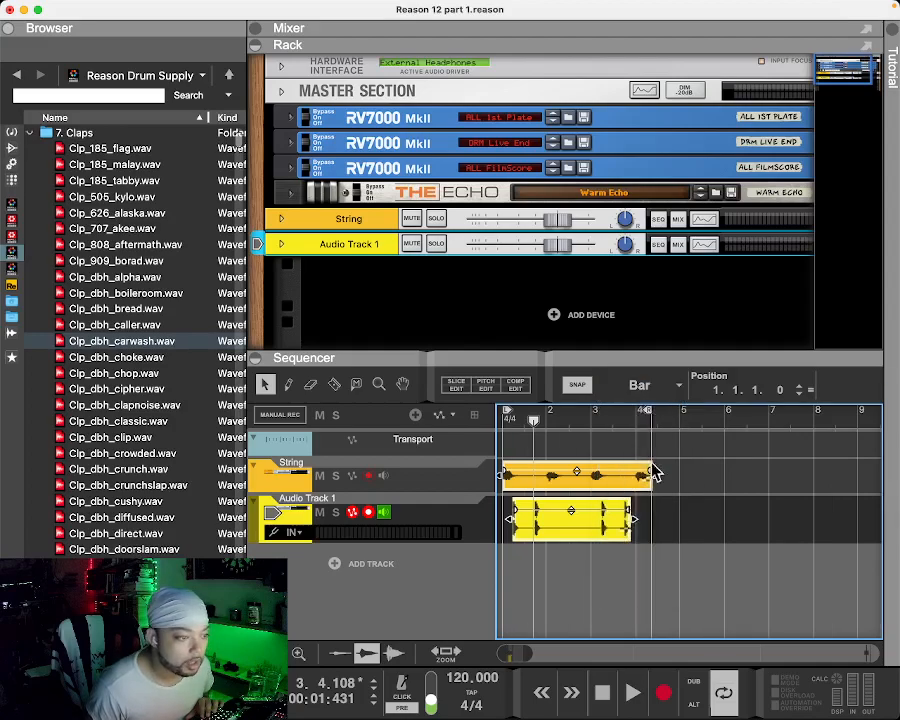
left_click_drag(648, 413, 666, 419)
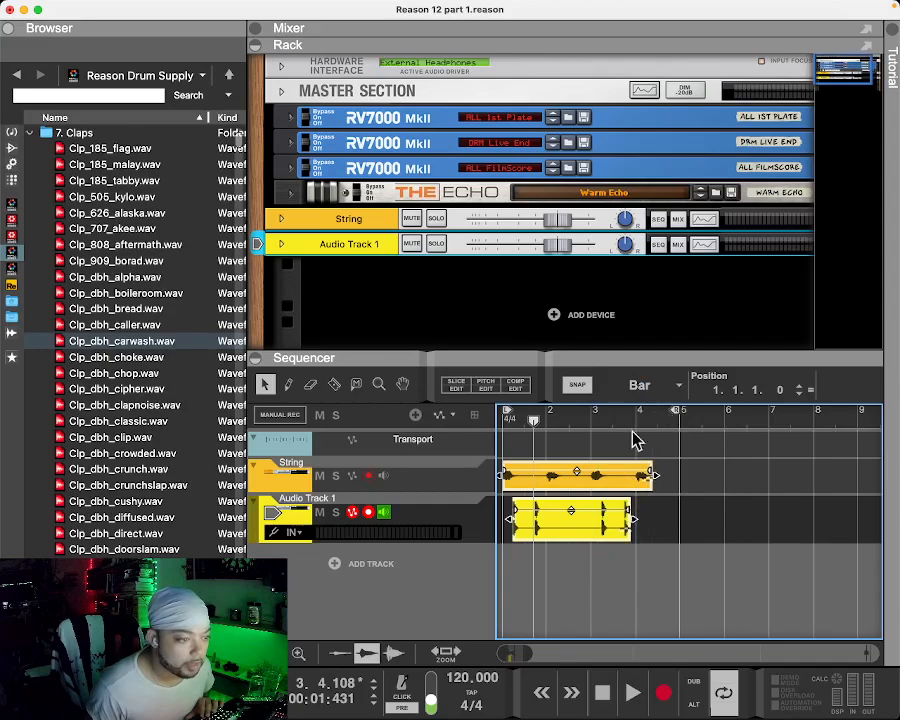
Replay the extended loop from the start with the metronome click on and again with it off, and stop playback
left_click(548, 704)
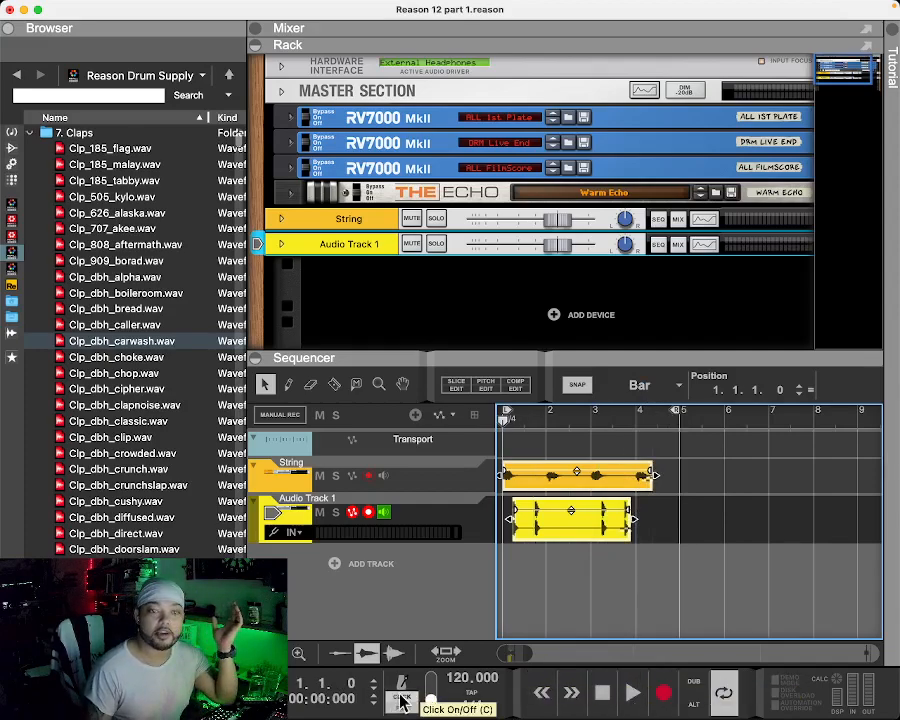
left_click(631, 693)
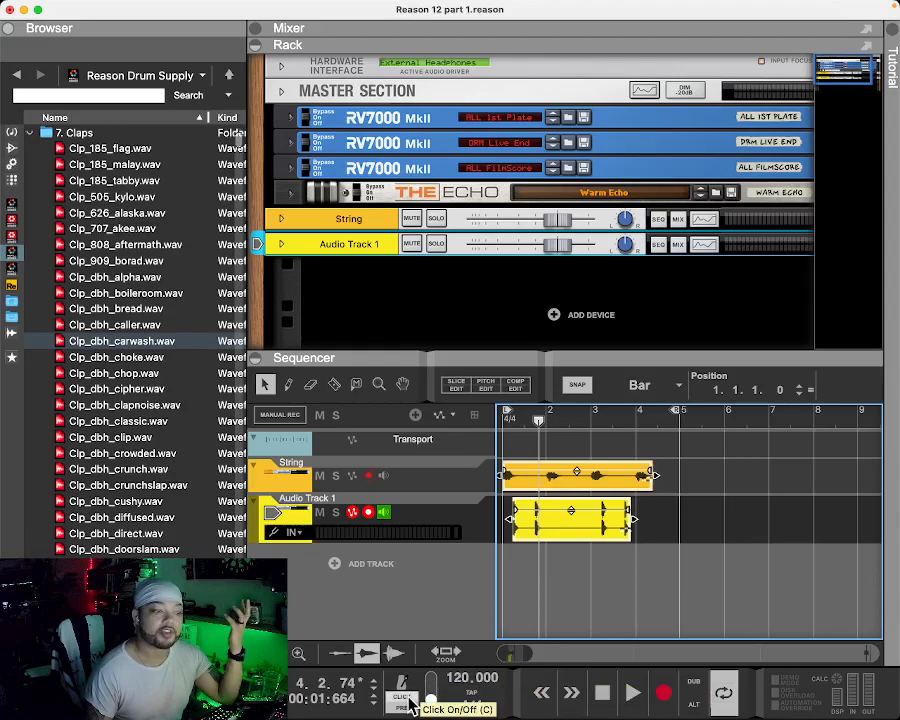
left_click(632, 693)
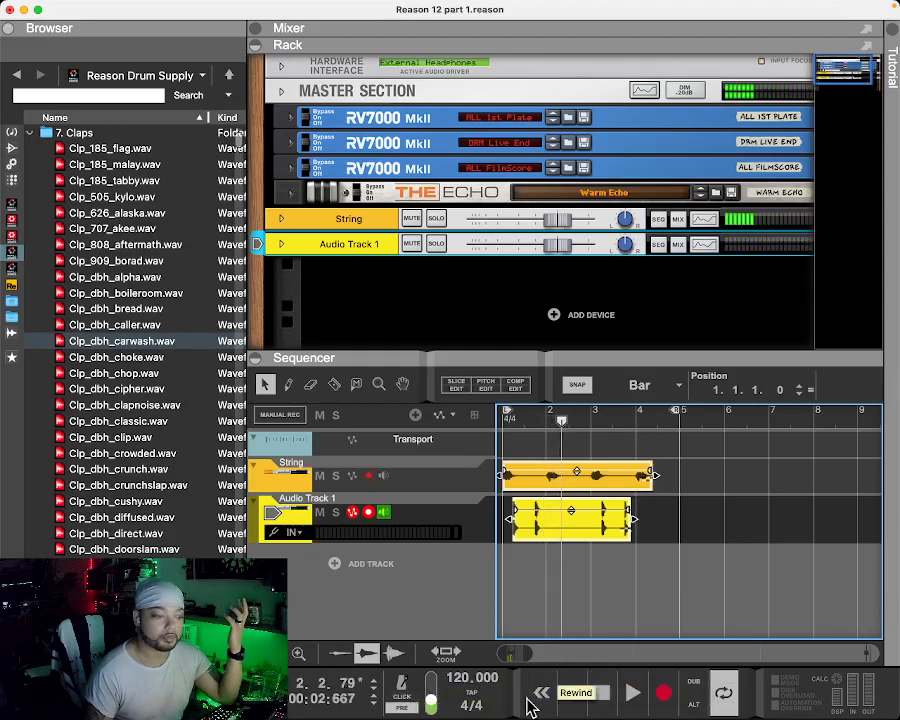
left_click(541, 693)
left_click(632, 693)
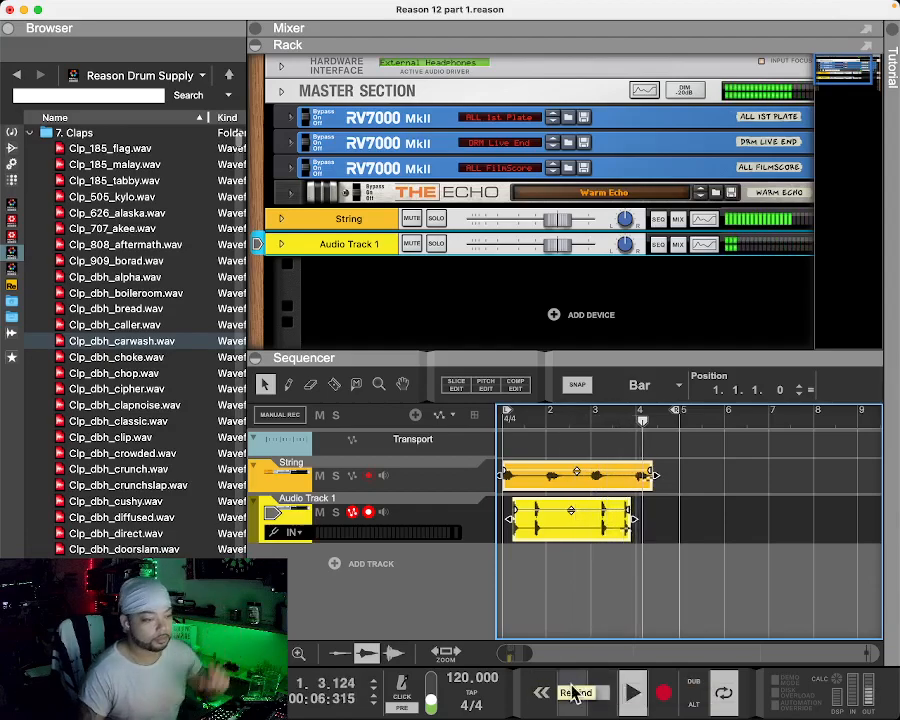
left_click(602, 692)
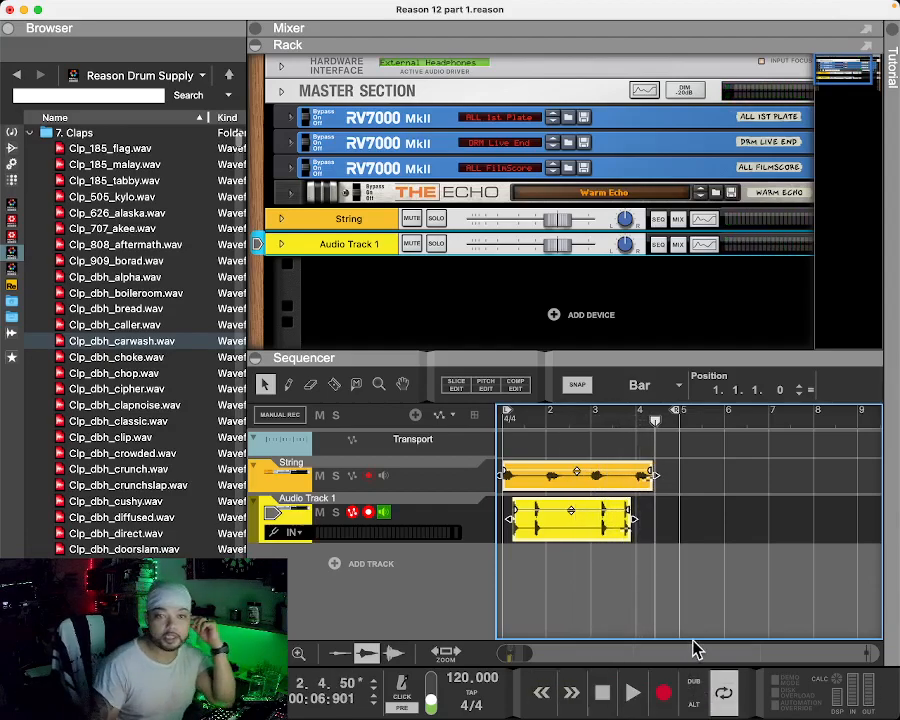